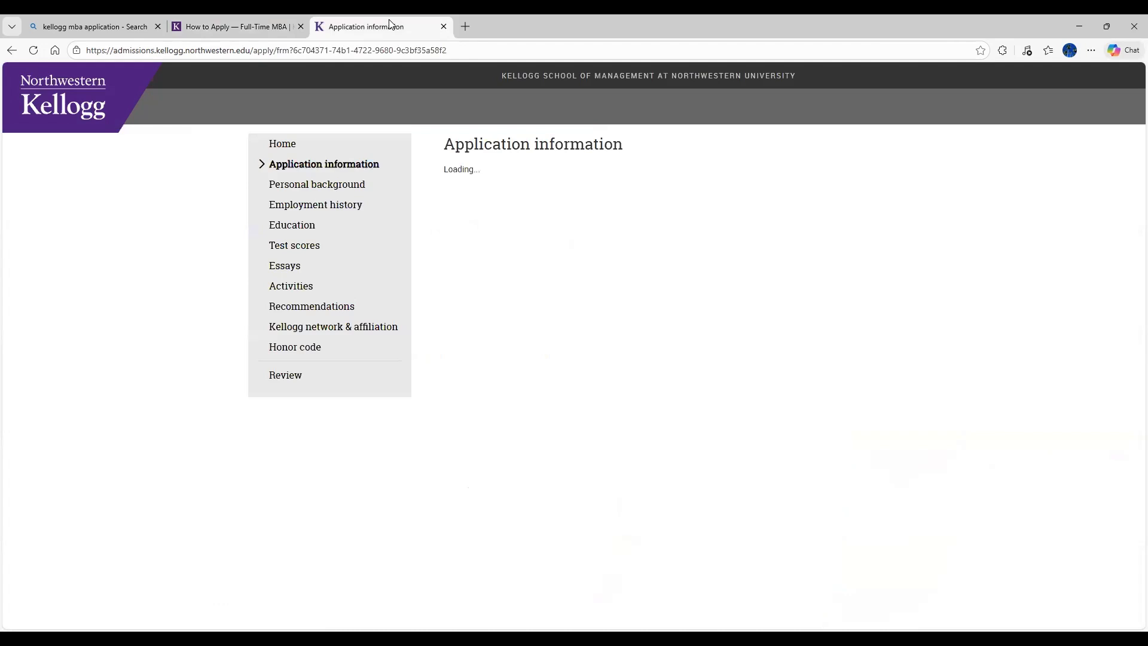
Step: Open the in-progress 2025-2026 application cycle from the application portal's home page
{"action": "left_click", "coordinate": [283, 144]}
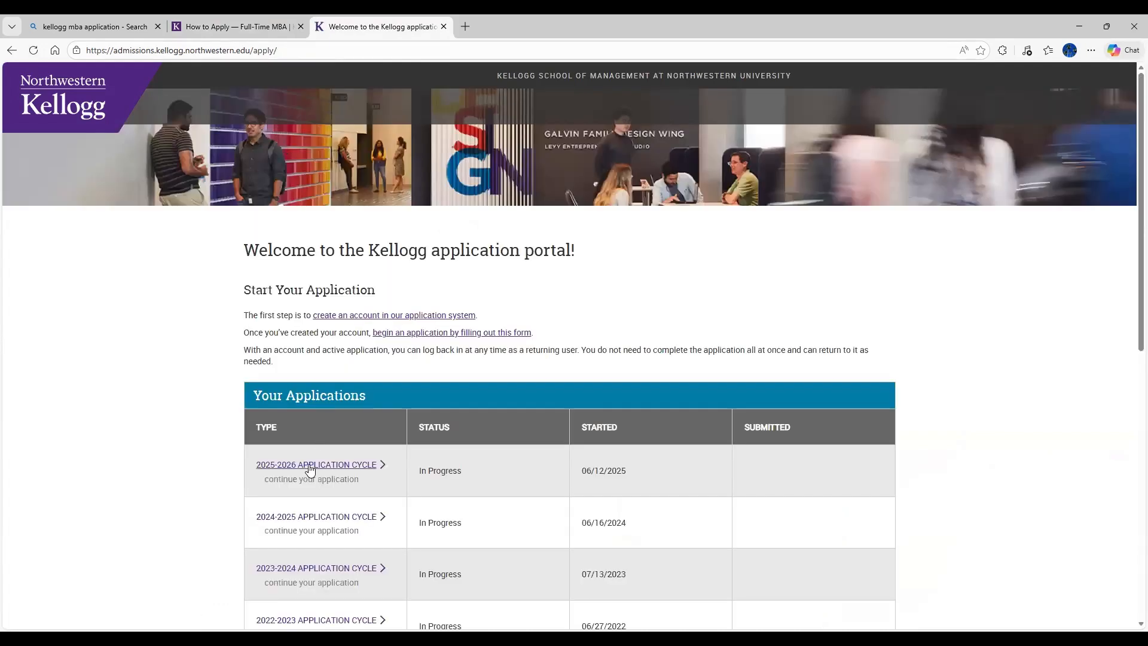
{"action": "left_click", "coordinate": [310, 467]}
{"action": "left_click", "coordinate": [472, 261]}
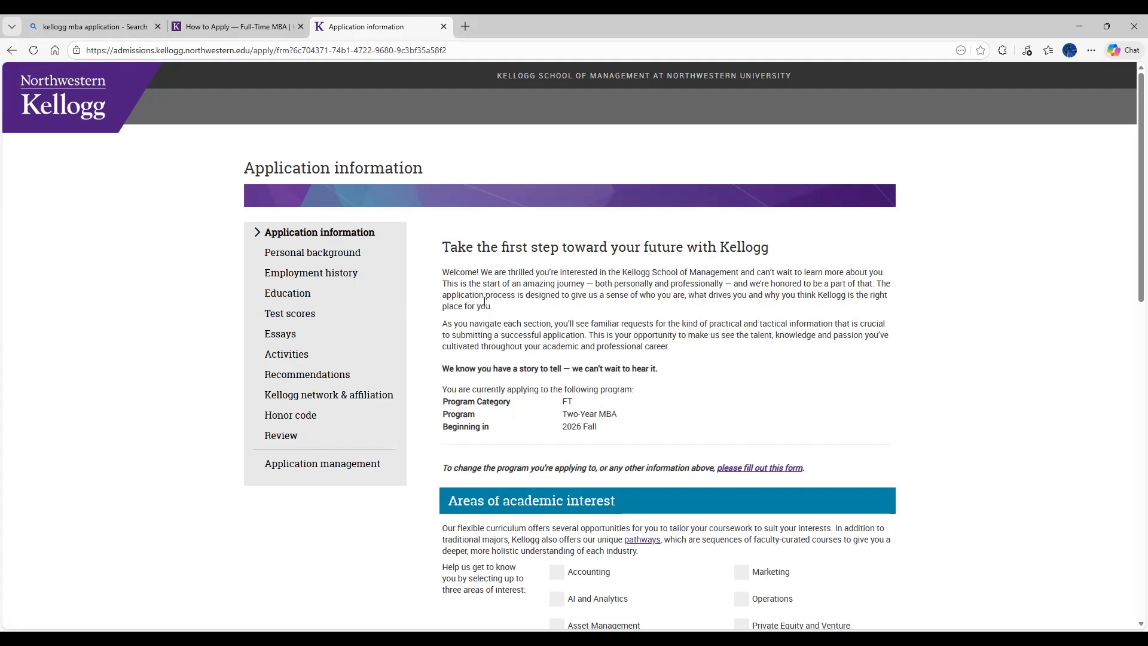
Step: Review the application's introduction and the program category, program and start term being applied for
{"action": "scroll", "coordinate": [485, 302], "scroll_direction": "down", "scroll_amount": 1}
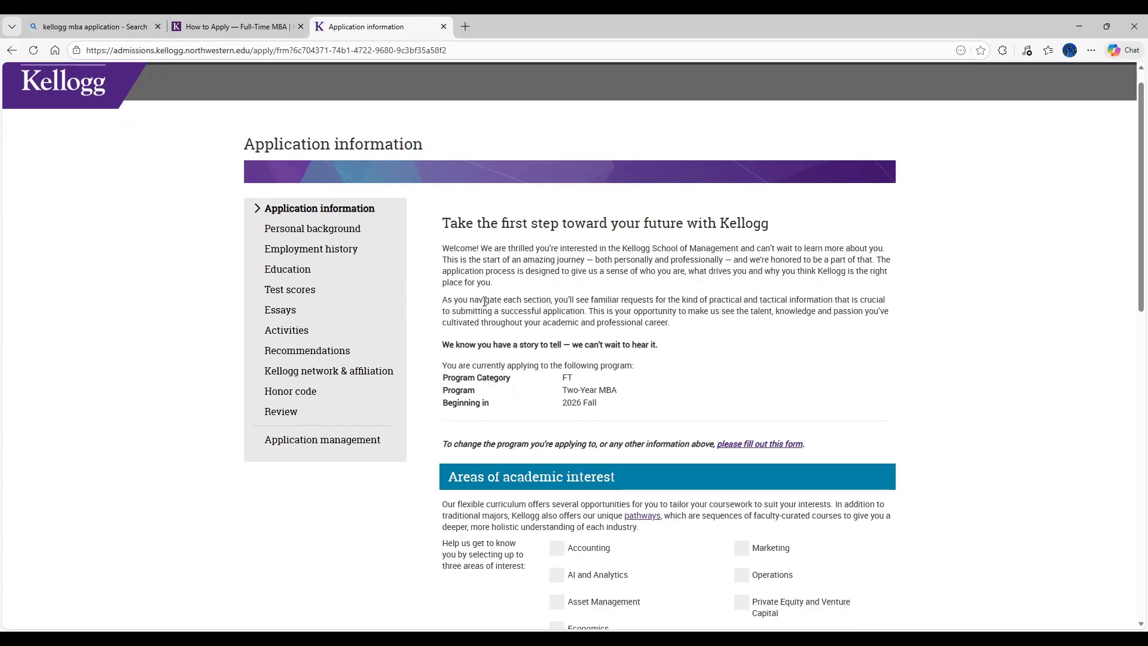
{"action": "scroll", "coordinate": [485, 302], "scroll_direction": "down", "scroll_amount": 1}
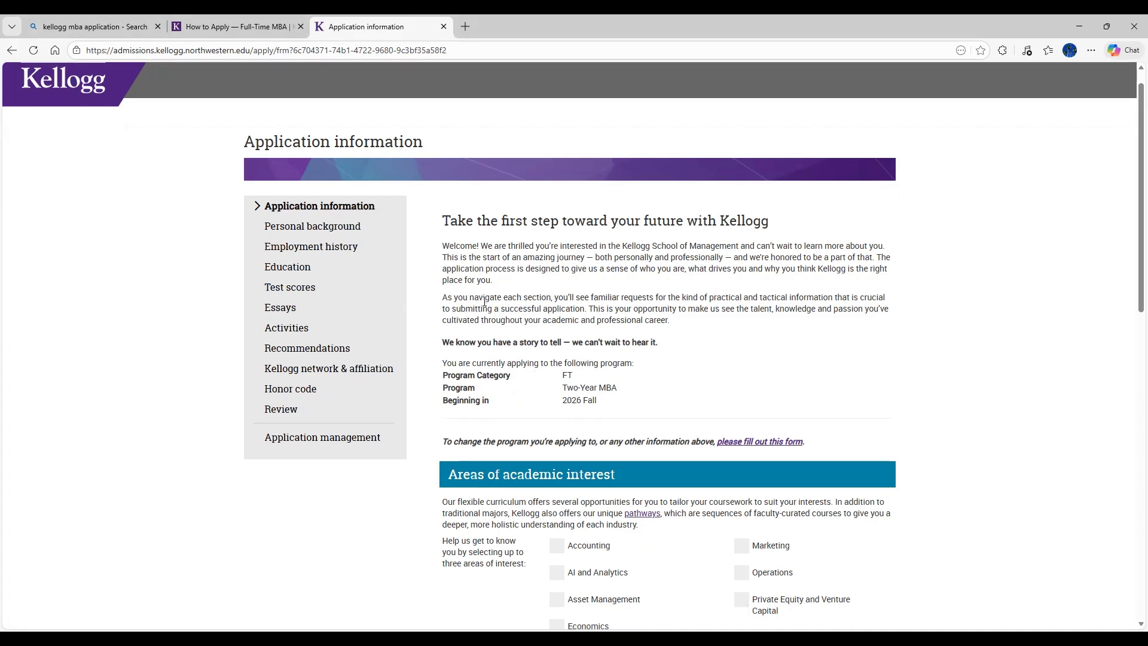
{"action": "scroll", "coordinate": [485, 302], "scroll_direction": "down", "scroll_amount": 2}
{"action": "scroll", "coordinate": [485, 302], "scroll_direction": "up", "scroll_amount": 3}
{"action": "scroll", "coordinate": [485, 302], "scroll_direction": "down", "scroll_amount": 1}
{"action": "scroll", "coordinate": [486, 302], "scroll_direction": "down", "scroll_amount": 2}
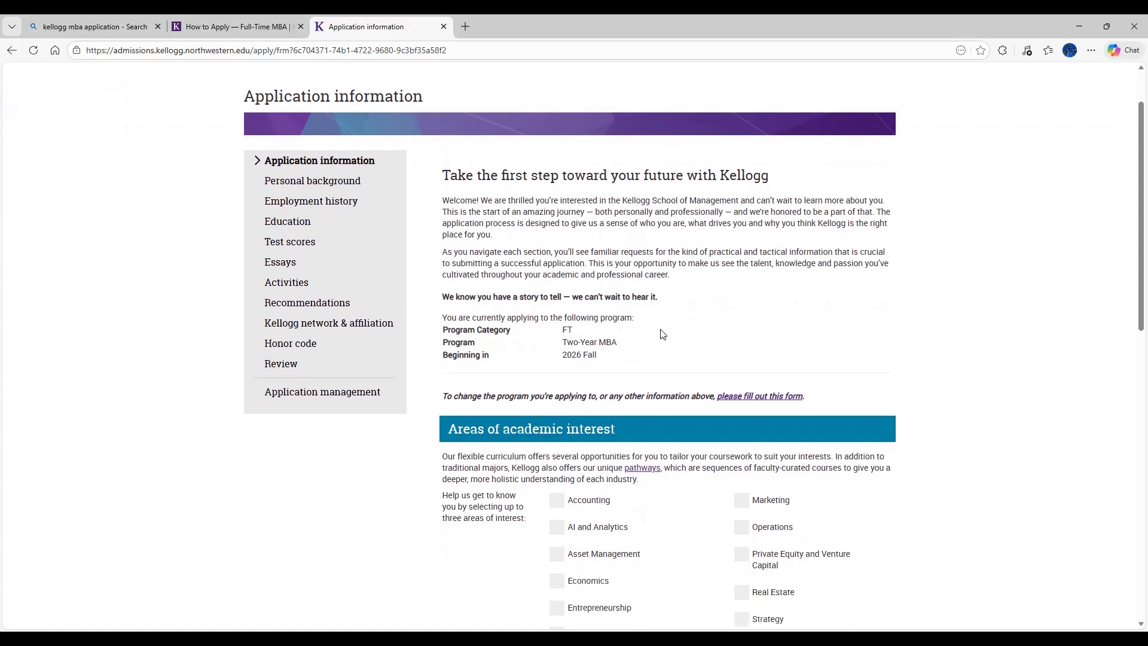
{"action": "left_click_drag", "start_coordinate": [629, 354], "coordinate": [441, 320]}
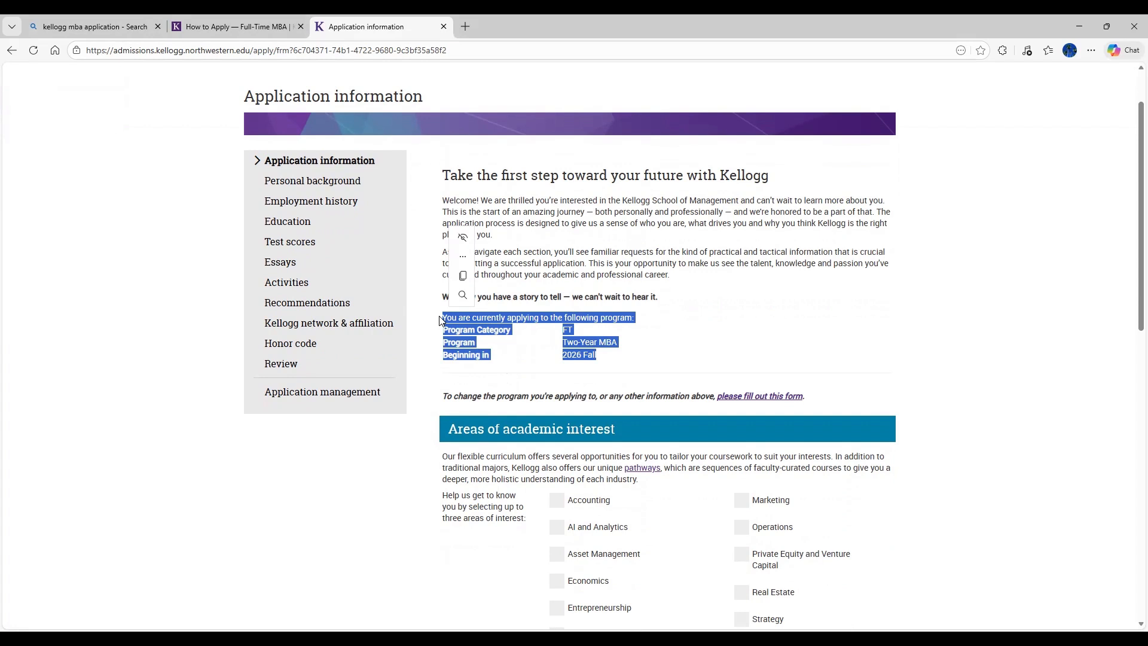
{"action": "key", "text": "Tab"}
{"action": "left_click", "coordinate": [706, 338]}
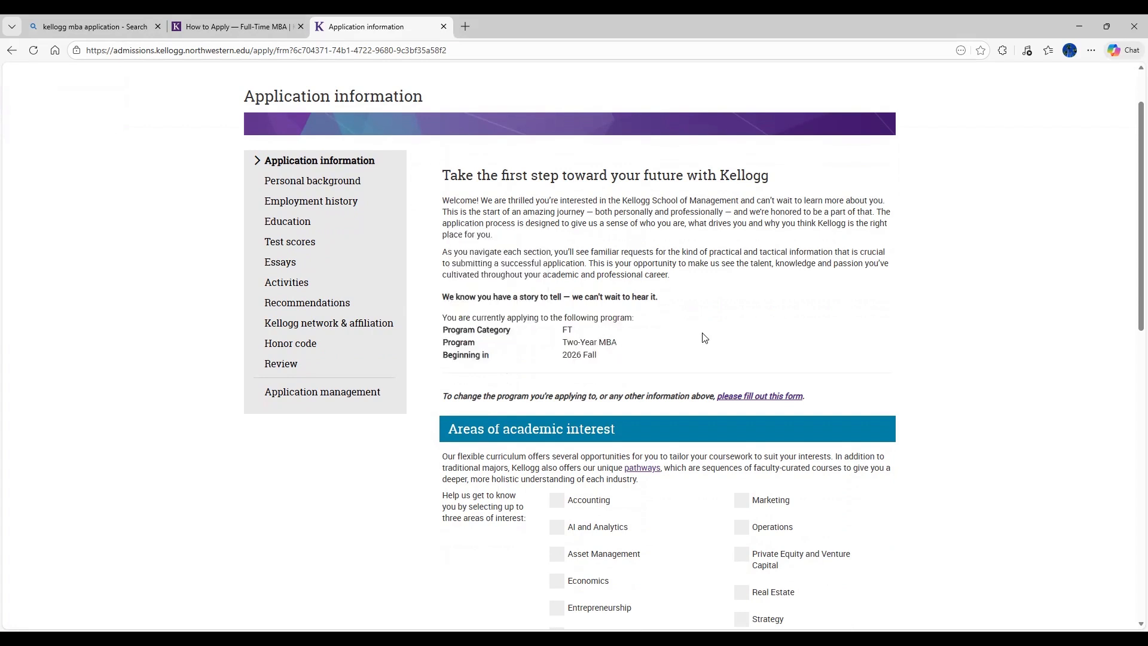
{"action": "triple_click", "coordinate": [579, 338]}
{"action": "left_click", "coordinate": [604, 356]}
{"action": "left_click_drag", "start_coordinate": [604, 356], "coordinate": [553, 329]}
{"action": "left_click", "coordinate": [718, 326]}
Step: Select Accounting, AI and Analytics, and Asset Management as the three areas of academic interest
{"action": "scroll", "coordinate": [719, 329], "scroll_direction": "down", "scroll_amount": 1}
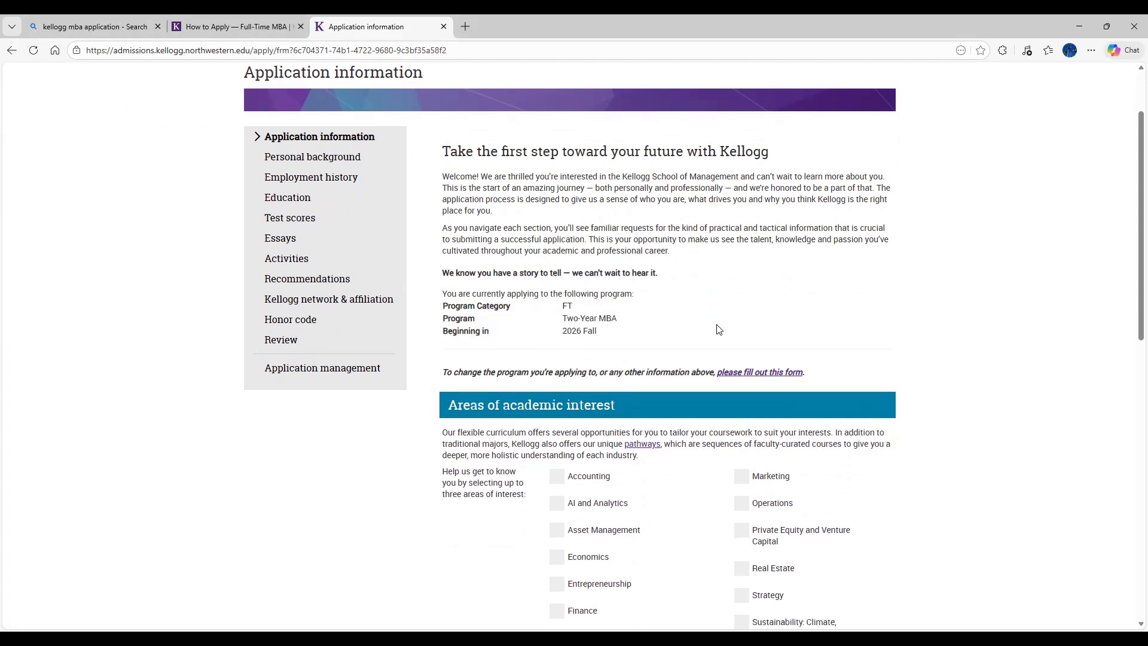
{"action": "scroll", "coordinate": [719, 330], "scroll_direction": "down", "scroll_amount": 4}
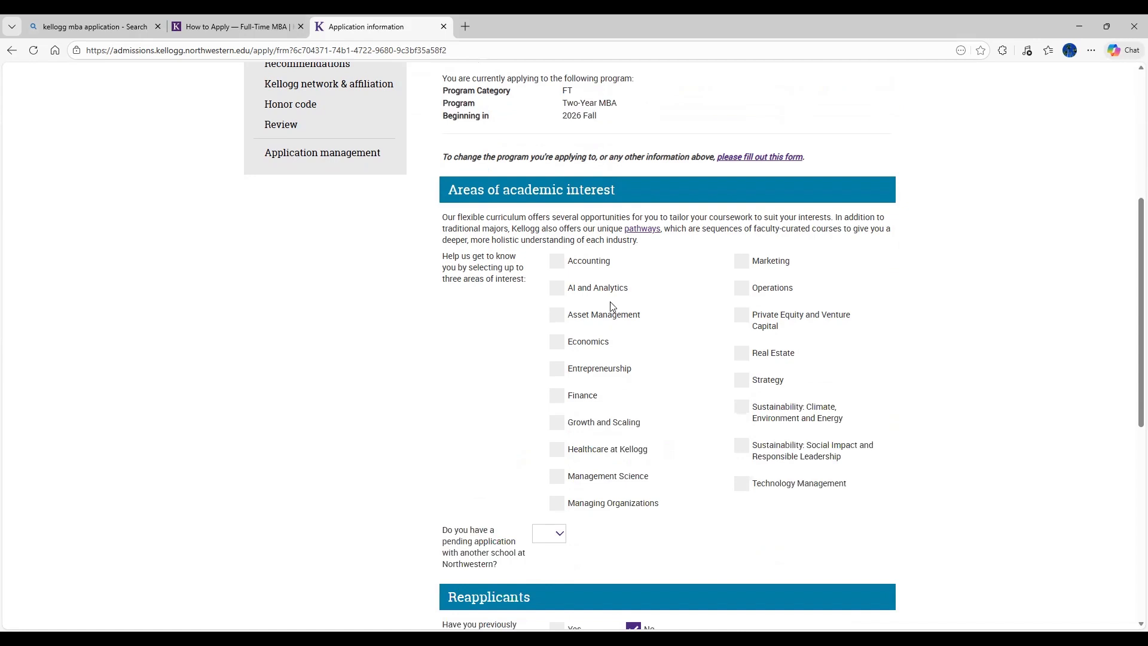
{"action": "left_click", "coordinate": [559, 263]}
{"action": "left_click", "coordinate": [559, 290]}
{"action": "left_click", "coordinate": [613, 320]}
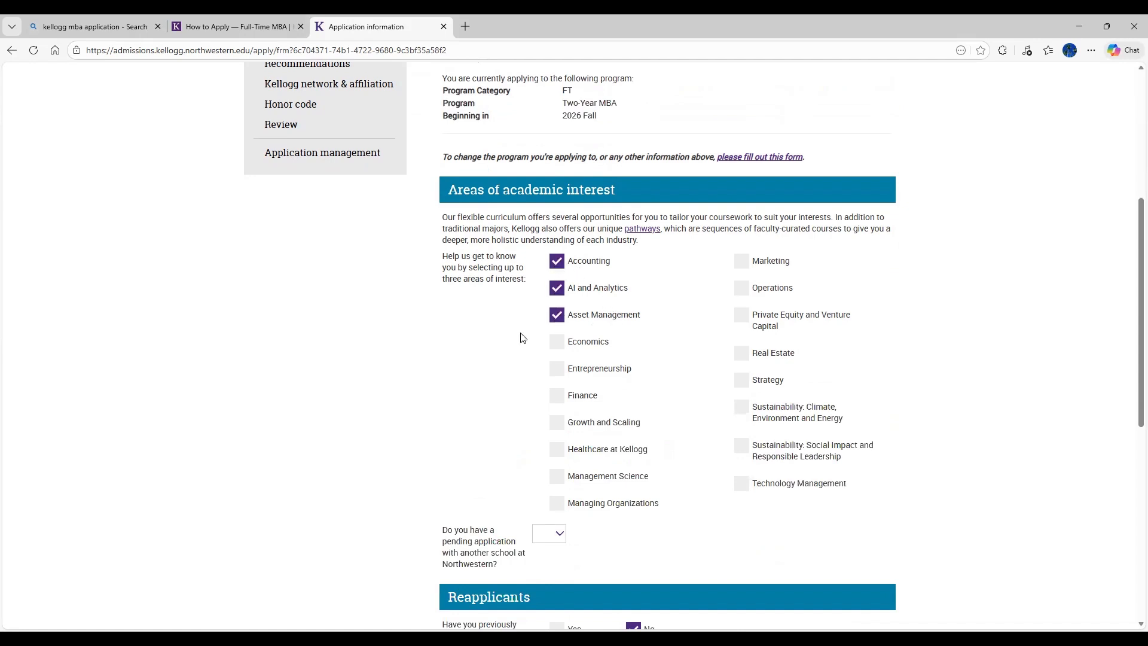
Step: Answer Yes to having a pending application with another Northwestern school and look through the list of schools
{"action": "scroll", "coordinate": [477, 340], "scroll_direction": "down", "scroll_amount": 2}
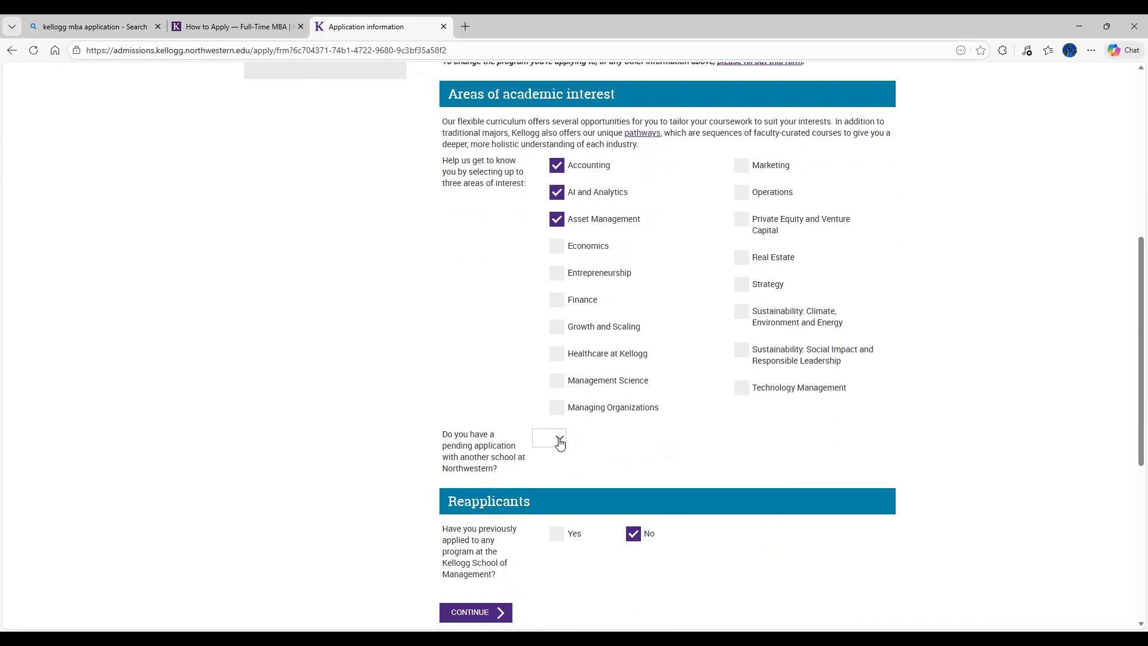
{"action": "left_click", "coordinate": [560, 441]}
{"action": "triple_click", "coordinate": [481, 458]}
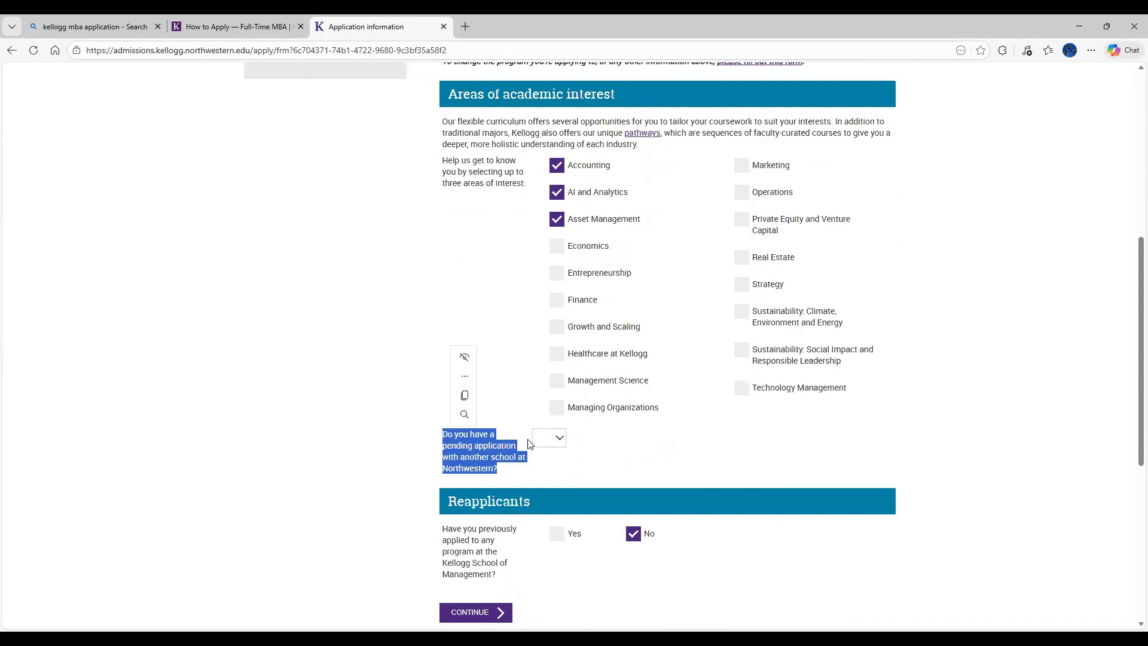
{"action": "left_click", "coordinate": [562, 450]}
{"action": "left_click", "coordinate": [560, 441]}
{"action": "left_click", "coordinate": [548, 485]}
{"action": "left_click", "coordinate": [543, 445]}
{"action": "left_click", "coordinate": [547, 473]}
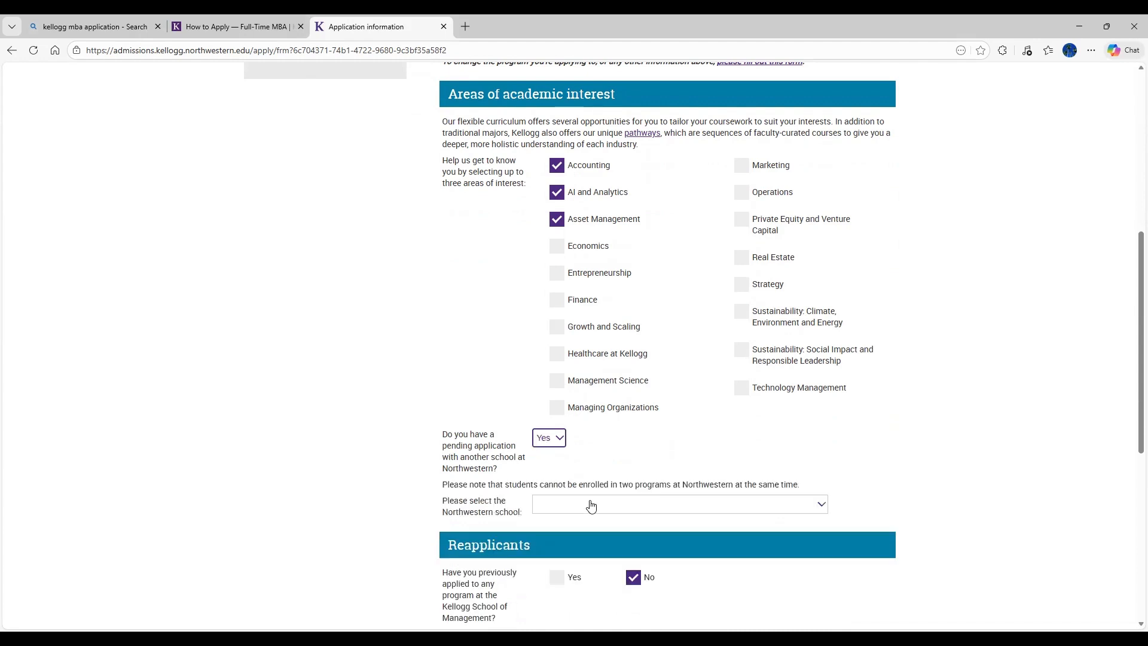
{"action": "left_click", "coordinate": [589, 506]}
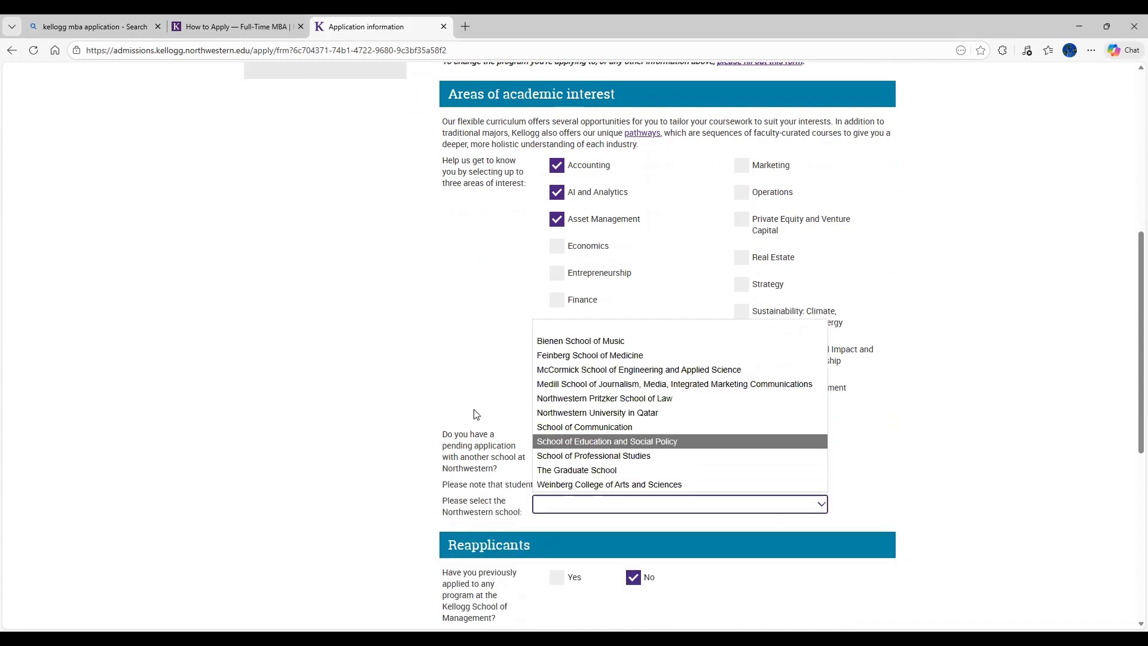
{"action": "key", "text": "Escape"}
Step: Set the pending application question to No and continue to the Personal background section
{"action": "left_click", "coordinate": [549, 438]}
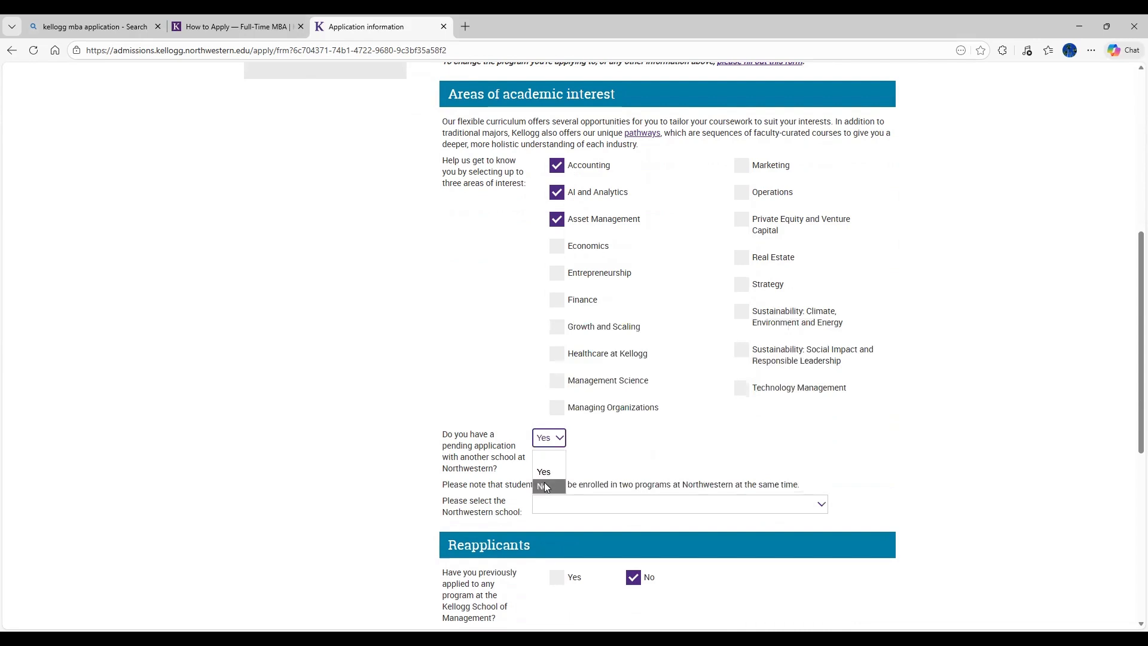
{"action": "left_click", "coordinate": [544, 486]}
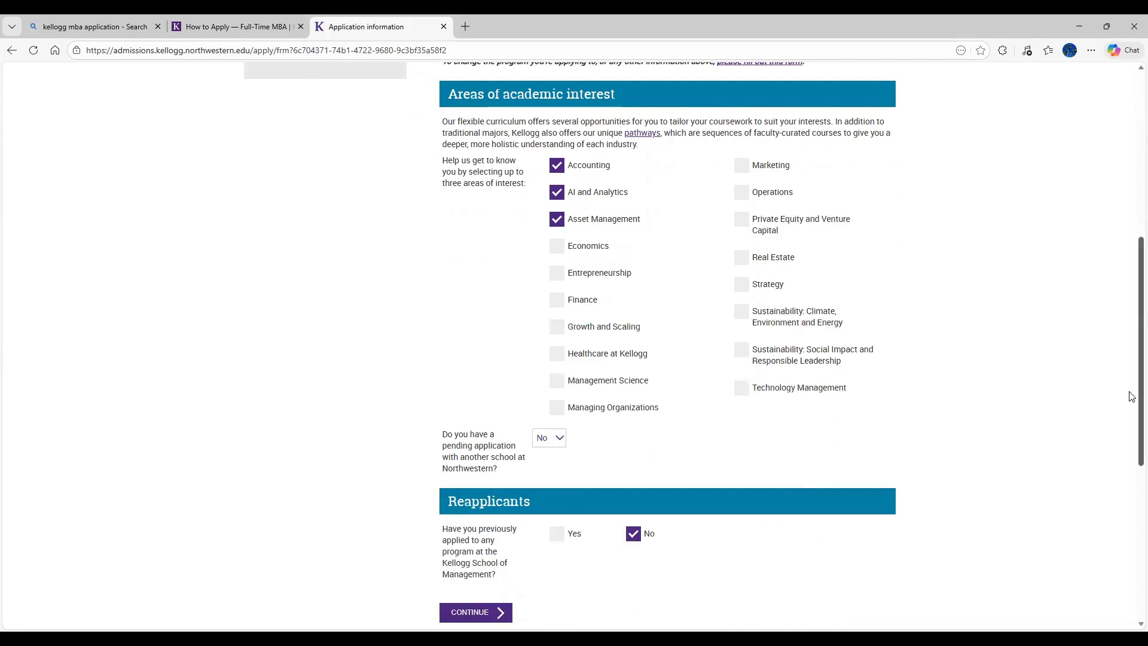
{"action": "left_click", "coordinate": [488, 611]}
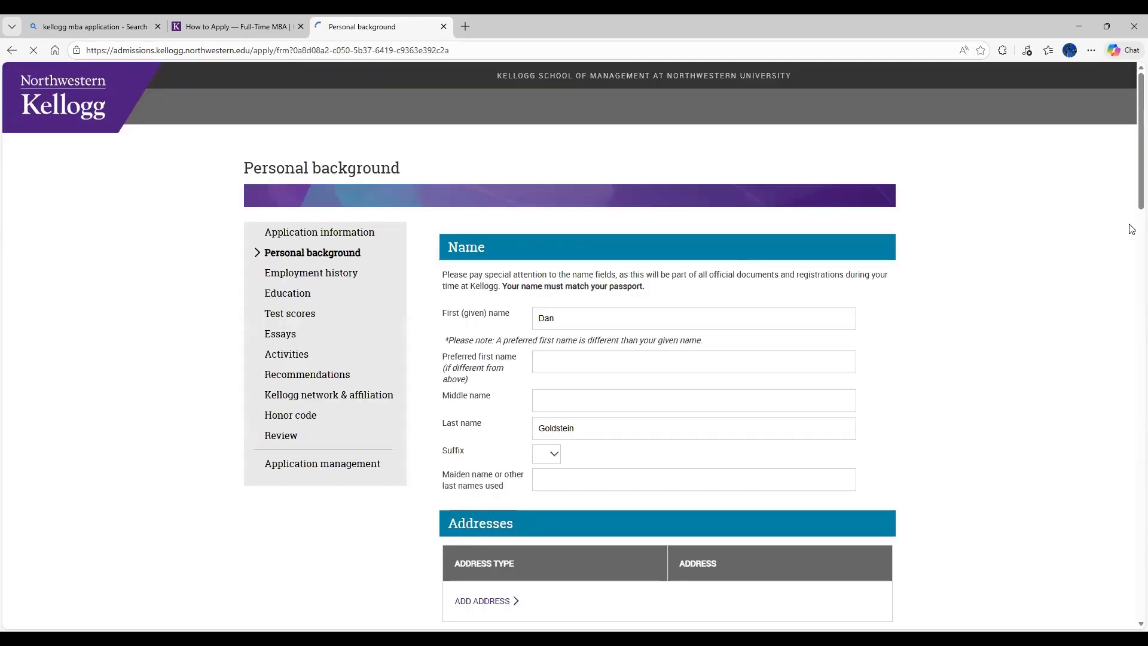
Step: Review the Personal background fields for name, addresses, contact details, citizenship and supplemental household information
{"action": "scroll", "coordinate": [1132, 229], "scroll_direction": "down", "scroll_amount": 8}
{"action": "scroll", "coordinate": [1132, 229], "scroll_direction": "up", "scroll_amount": 8}
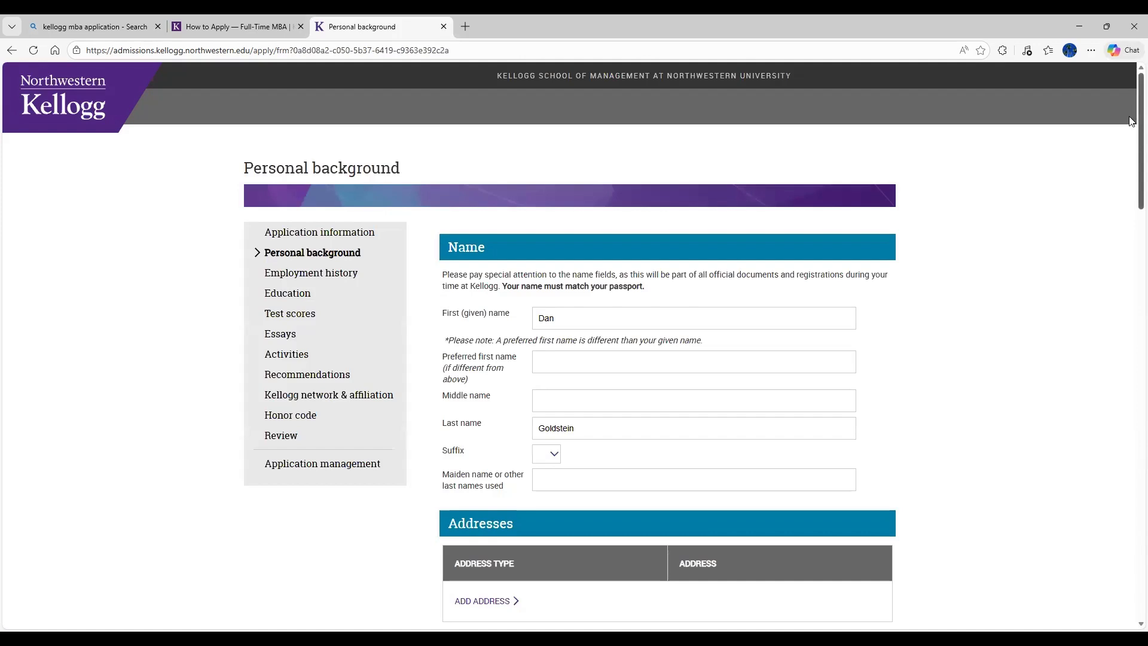
{"action": "scroll", "coordinate": [1132, 135], "scroll_direction": "down", "scroll_amount": 2}
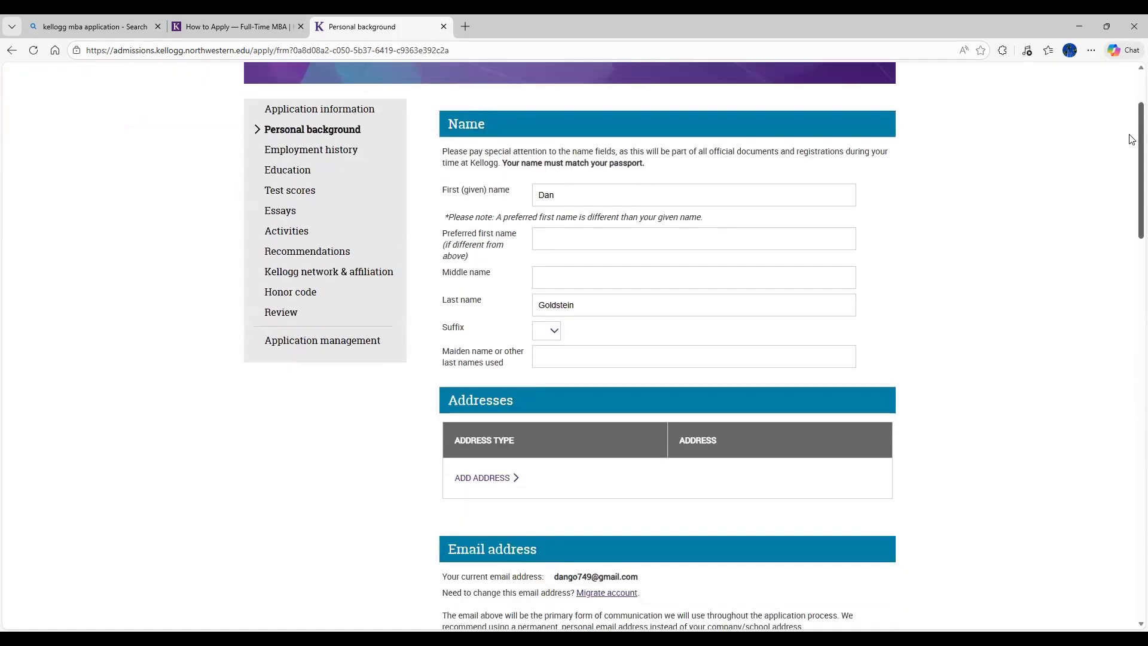
{"action": "scroll", "coordinate": [1132, 139], "scroll_direction": "down", "scroll_amount": 3}
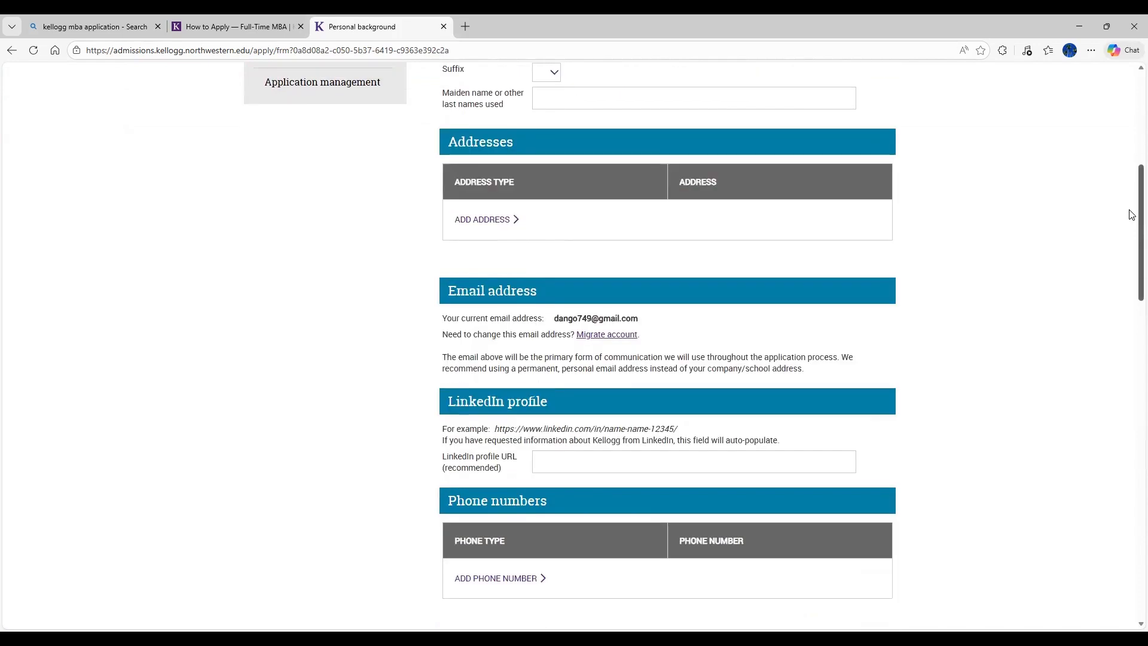
{"action": "scroll", "coordinate": [1132, 241], "scroll_direction": "down", "scroll_amount": 3}
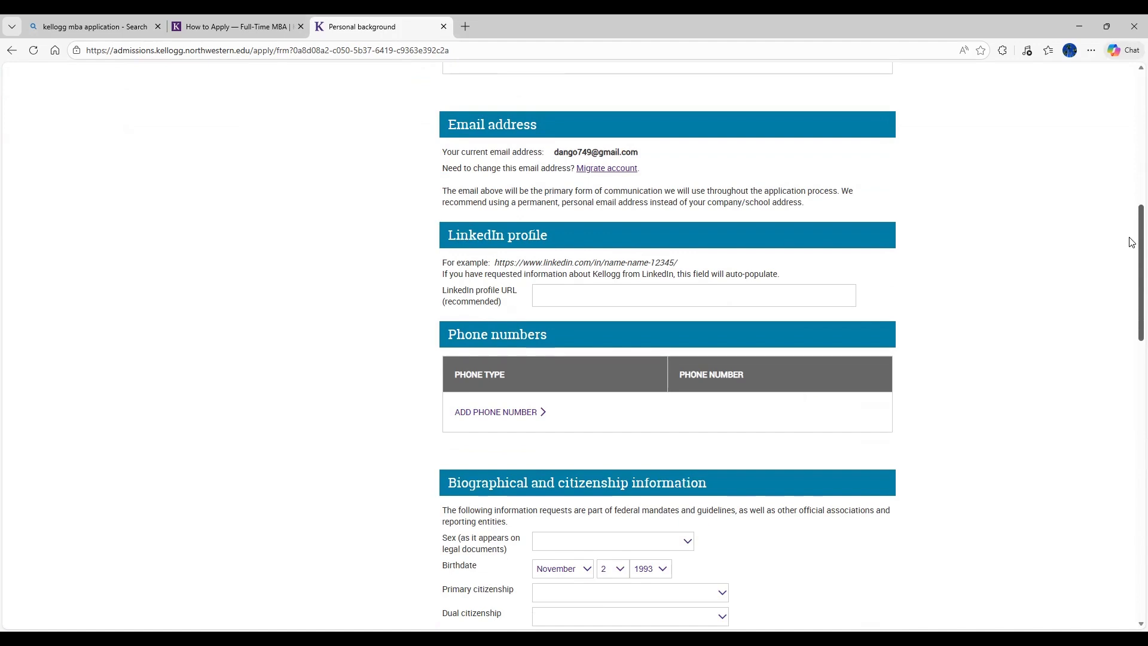
{"action": "scroll", "coordinate": [1132, 242], "scroll_direction": "down", "scroll_amount": 2}
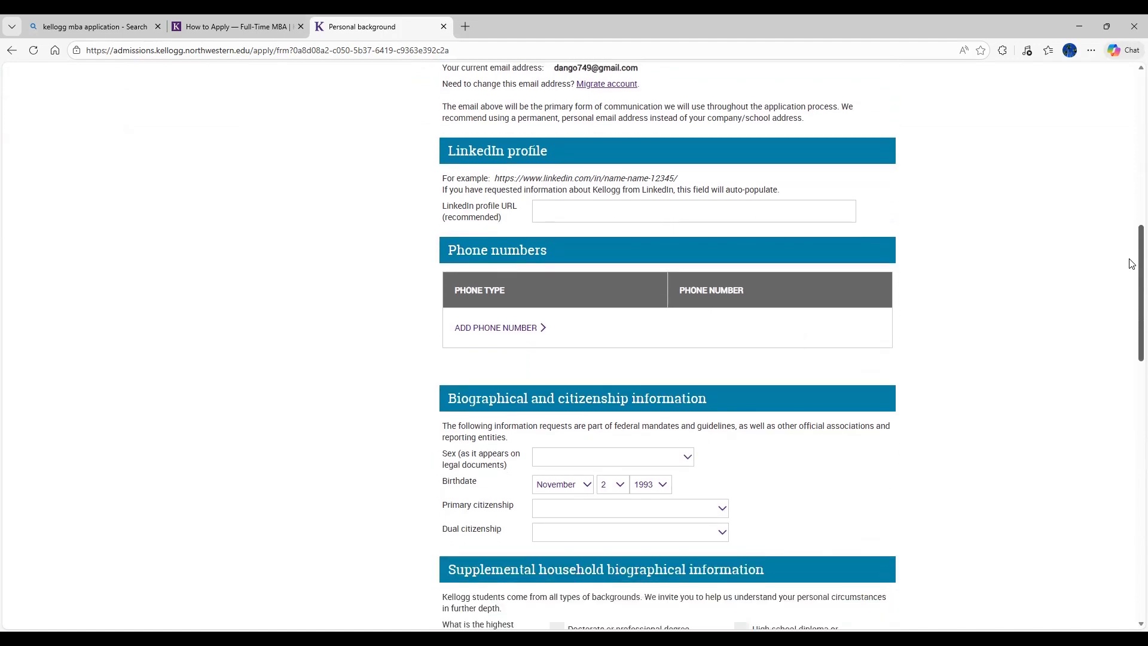
{"action": "scroll", "coordinate": [1132, 283], "scroll_direction": "down", "scroll_amount": 3}
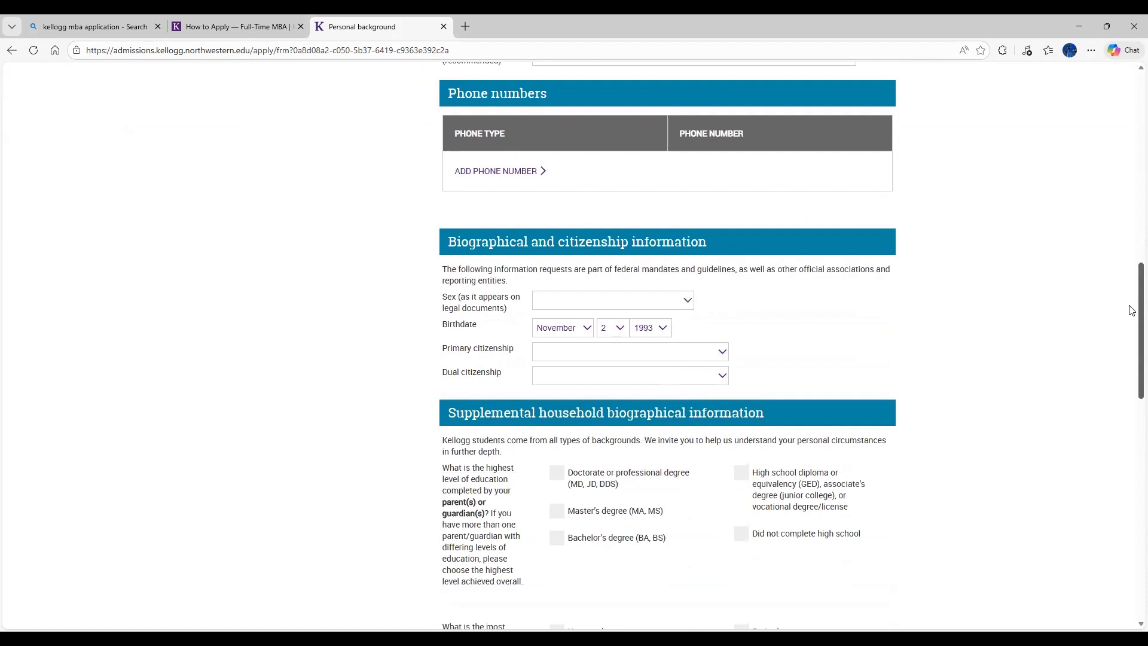
{"action": "scroll", "coordinate": [1132, 305], "scroll_direction": "down", "scroll_amount": 1}
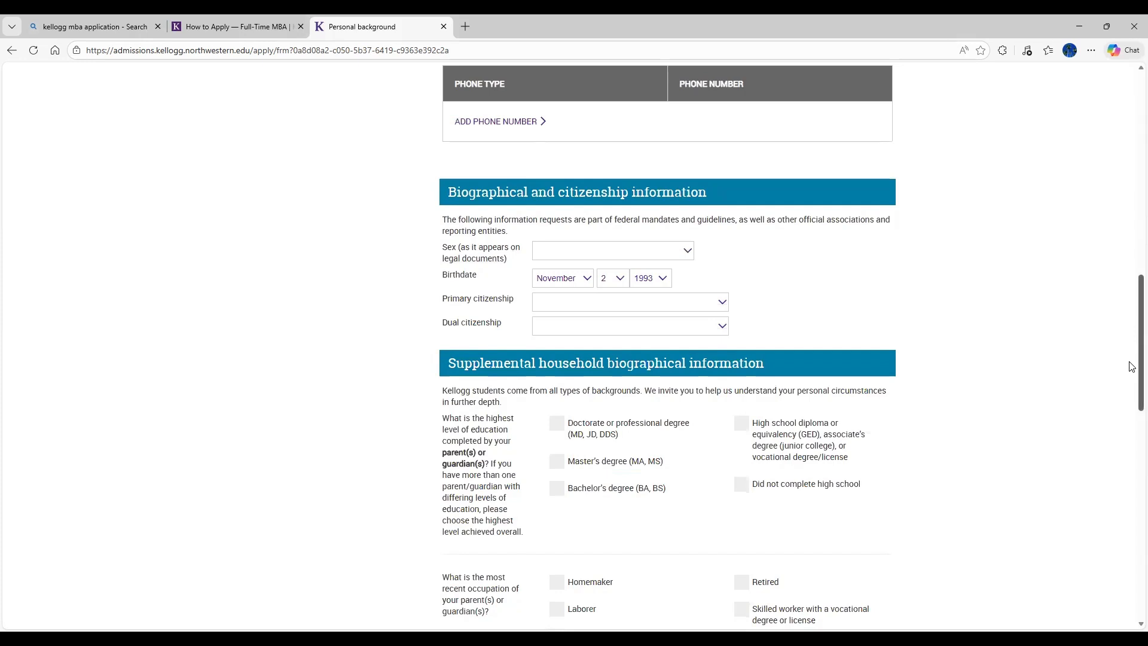
{"action": "scroll", "coordinate": [1133, 359], "scroll_direction": "down", "scroll_amount": 3}
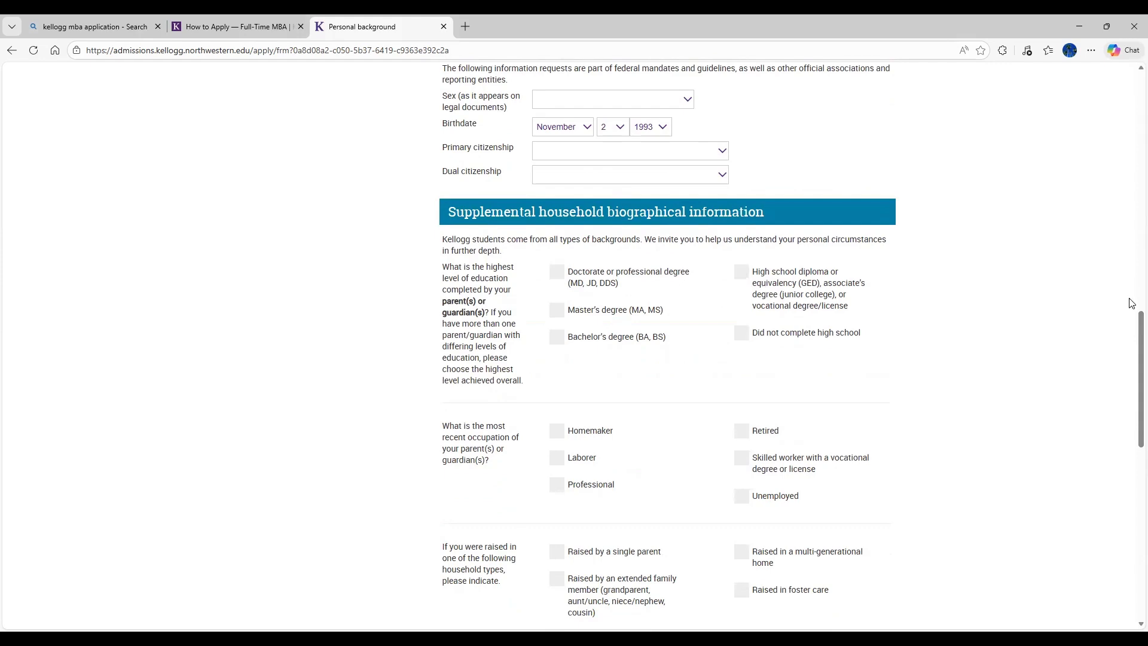
{"action": "scroll", "coordinate": [1131, 303], "scroll_direction": "up", "scroll_amount": 10}
{"action": "scroll", "coordinate": [1131, 334], "scroll_direction": "down", "scroll_amount": 6}
{"action": "scroll", "coordinate": [1132, 372], "scroll_direction": "down", "scroll_amount": 5}
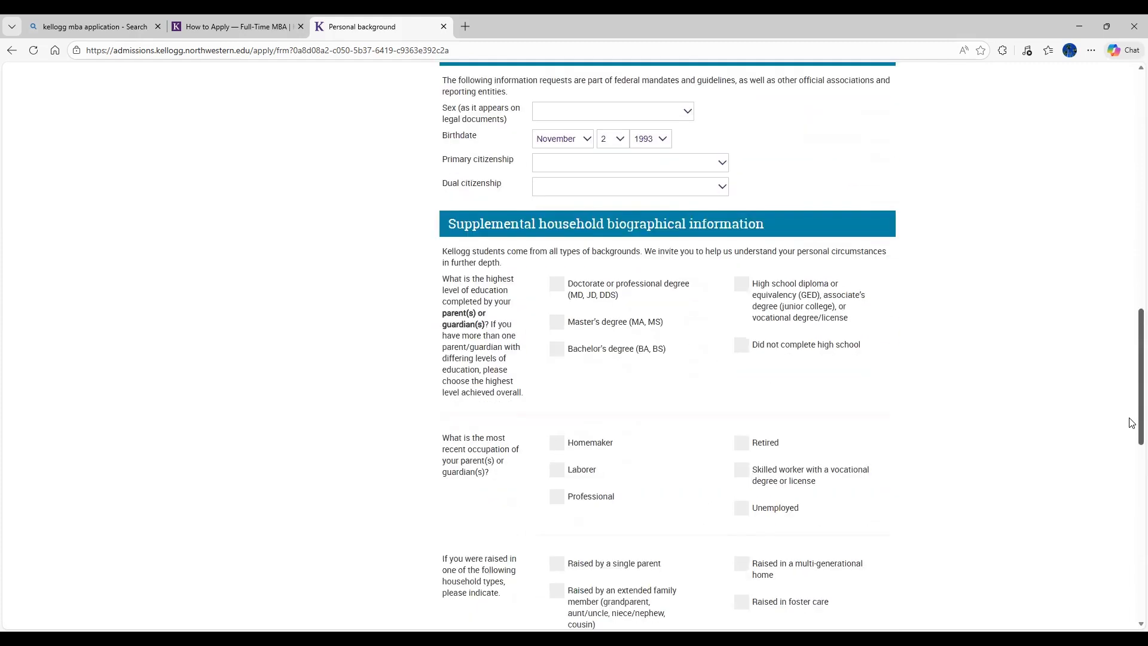
{"action": "scroll", "coordinate": [1133, 431], "scroll_direction": "down", "scroll_amount": 2}
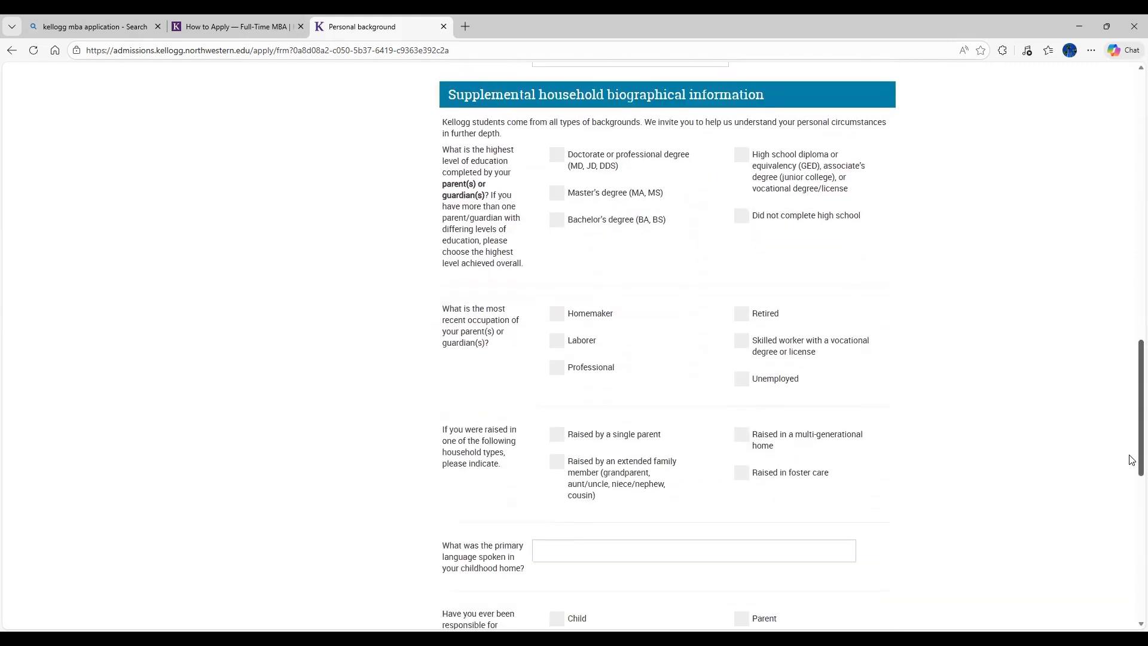
{"action": "scroll", "coordinate": [1132, 458], "scroll_direction": "down", "scroll_amount": 1}
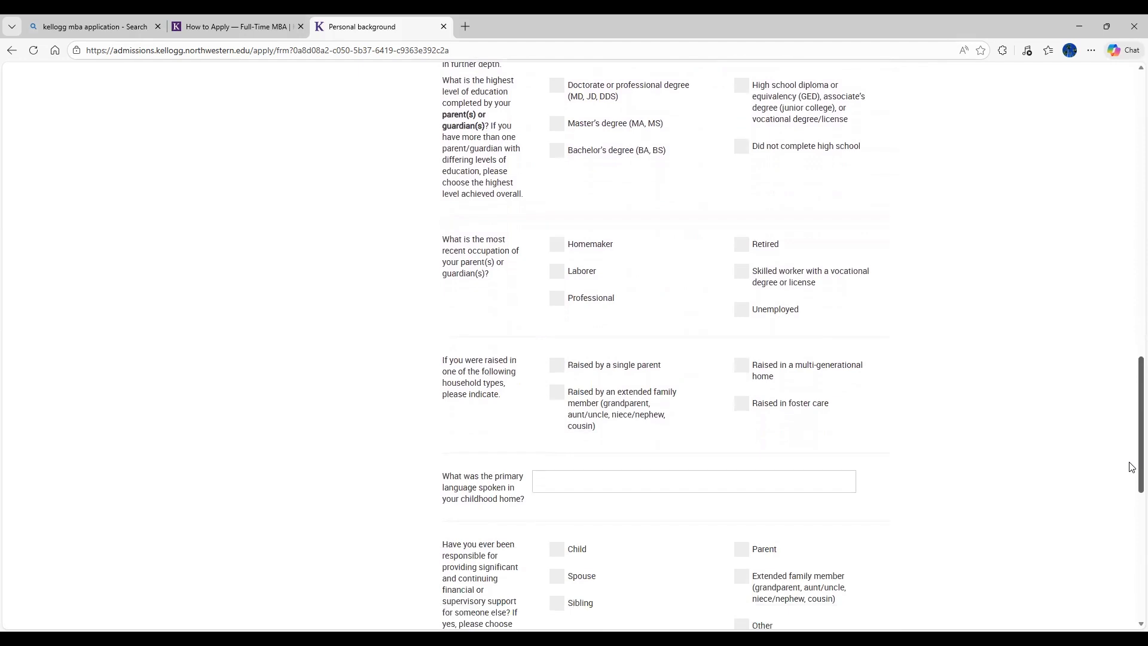
{"action": "scroll", "coordinate": [1132, 468], "scroll_direction": "down", "scroll_amount": 1}
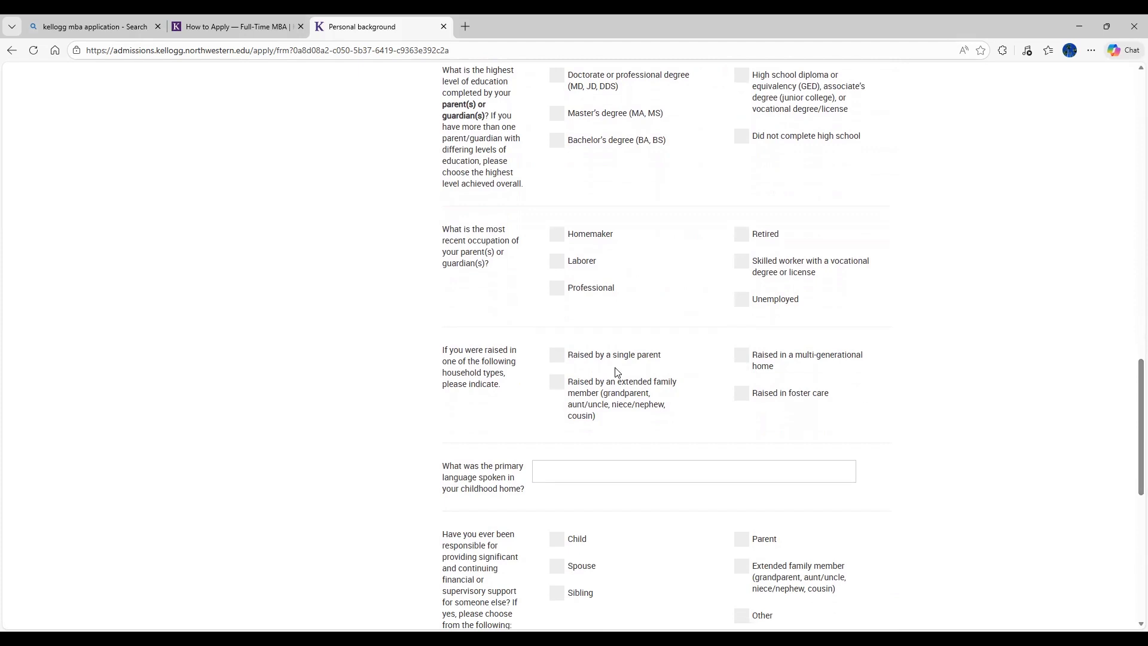
Step: Choose Homemaker as the parents' or guardians' most recent occupation and continue to the Employment history section
{"action": "left_click", "coordinate": [556, 237]}
{"action": "scroll", "coordinate": [1132, 418], "scroll_direction": "down", "scroll_amount": 1}
{"action": "scroll", "coordinate": [1132, 418], "scroll_direction": "down", "scroll_amount": 3}
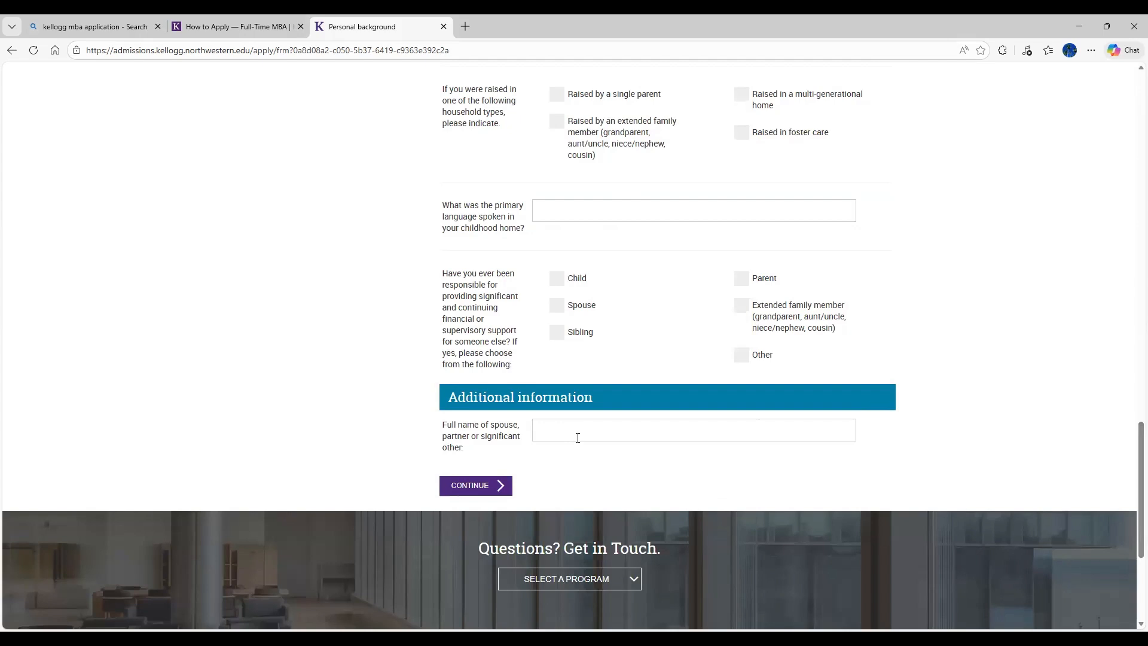
{"action": "left_click", "coordinate": [476, 488]}
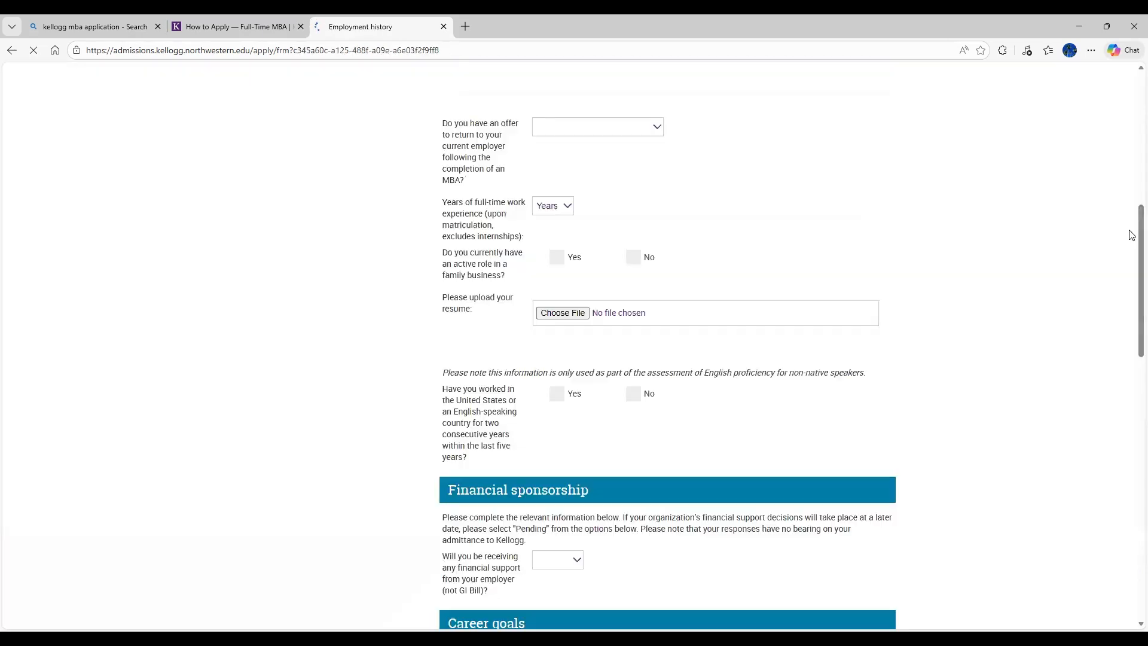
Step: Review the professional experience instructions and open a blank form for adding an employer
{"action": "scroll", "coordinate": [1132, 131], "scroll_direction": "down", "scroll_amount": 2}
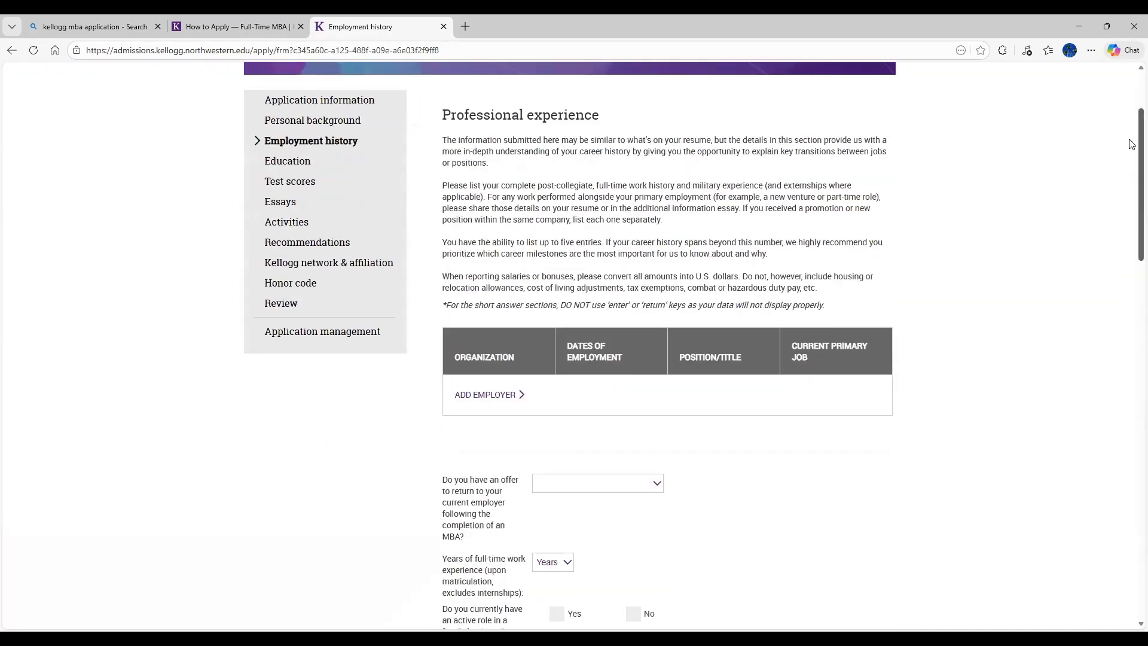
{"action": "scroll", "coordinate": [1132, 147], "scroll_direction": "down", "scroll_amount": 3}
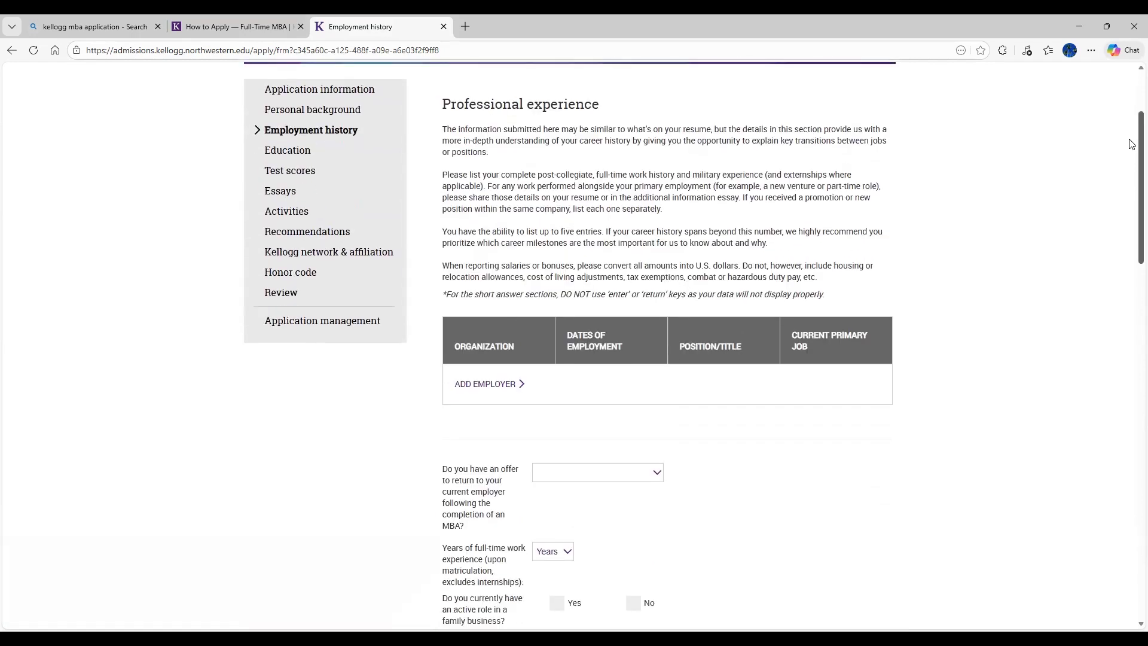
{"action": "scroll", "coordinate": [1132, 149], "scroll_direction": "up", "scroll_amount": 5}
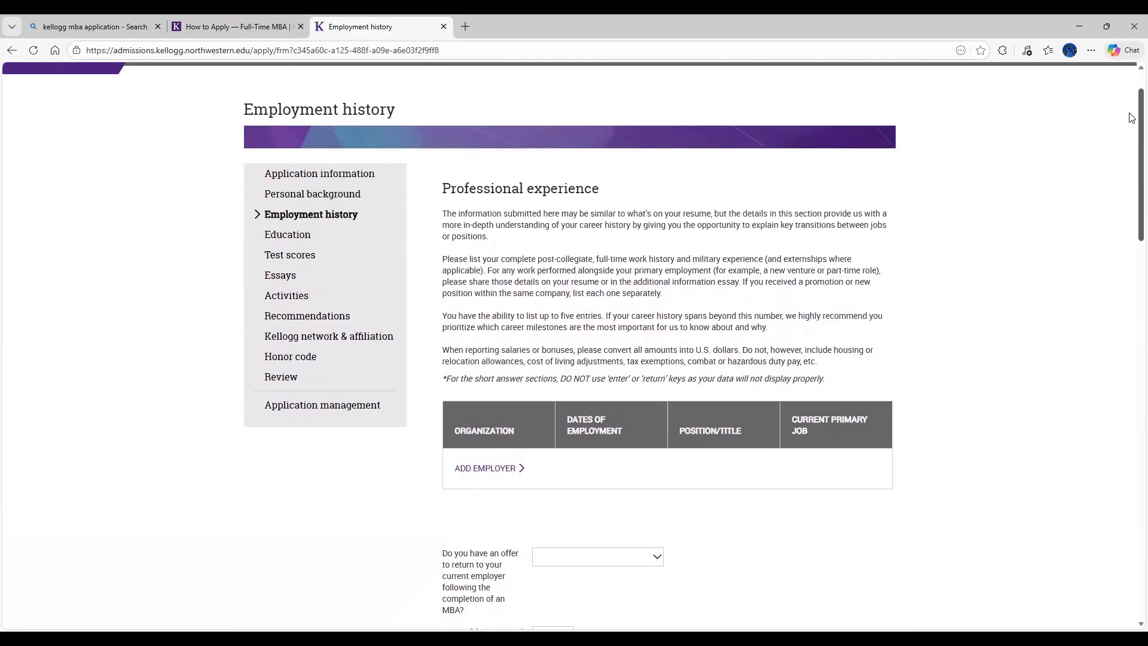
{"action": "left_click", "coordinate": [491, 465]}
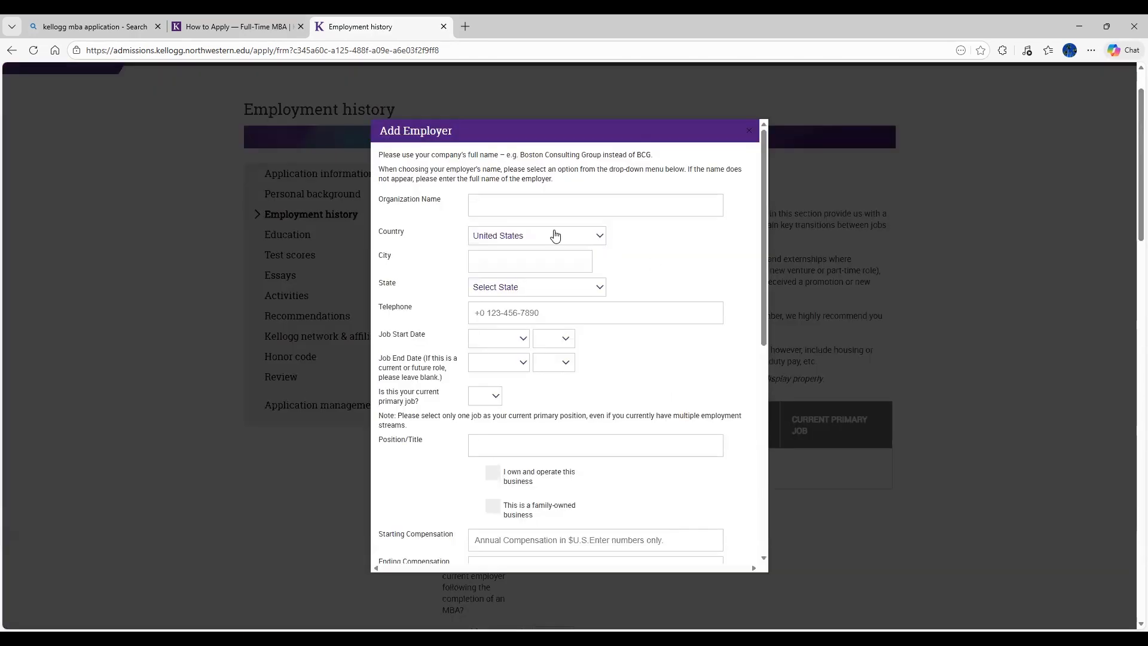
Step: Enter Deloitte as the organization name in the new employer form, with United States as the country
{"action": "left_click", "coordinate": [488, 204]}
{"action": "type", "text": "Deloitte"}
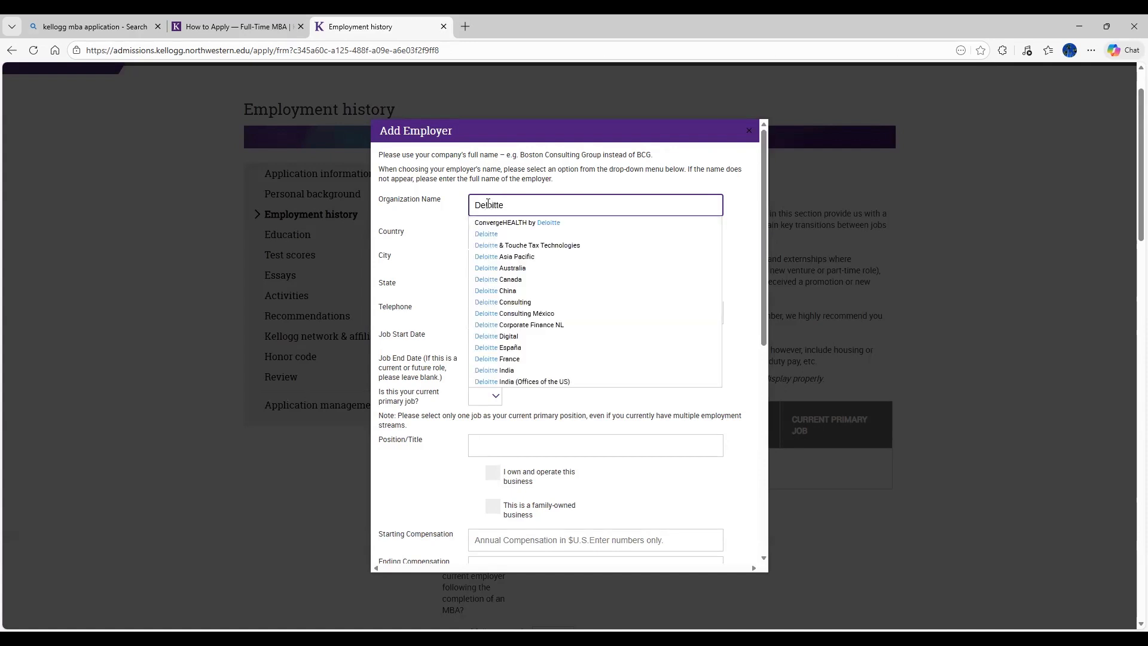
{"action": "left_click", "coordinate": [496, 236]}
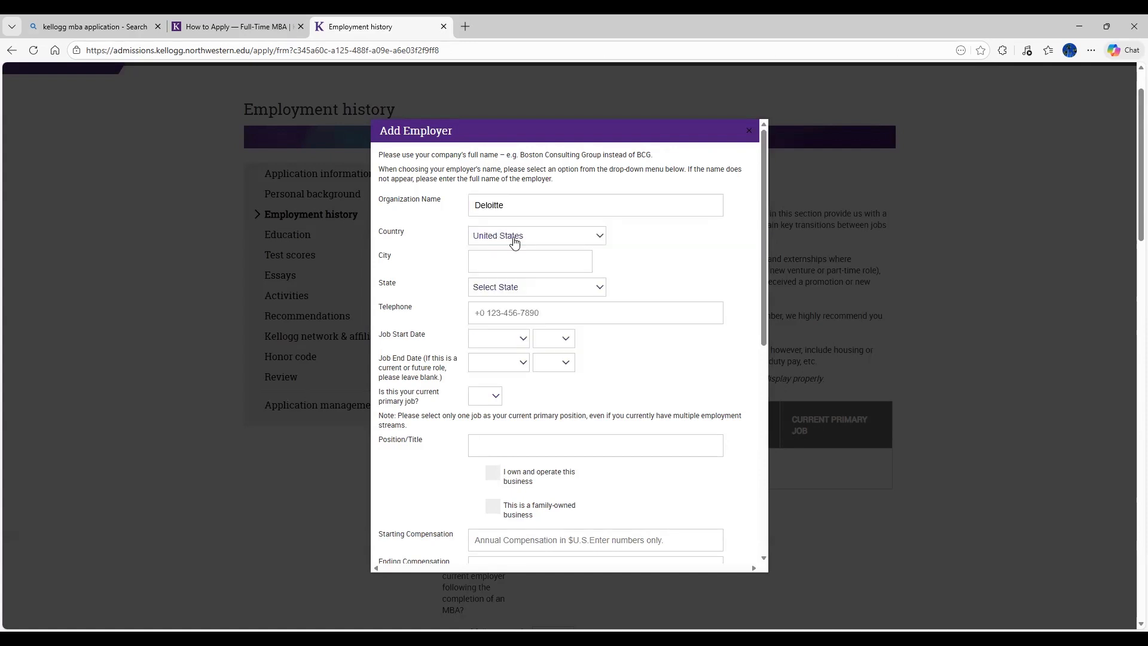
{"action": "left_click", "coordinate": [680, 308]}
Step: Review the remaining employer fields, from job dates and compensation to industry, supervisor details, description of duties and reason for leaving
{"action": "left_click_drag", "start_coordinate": [764, 335], "coordinate": [762, 435]}
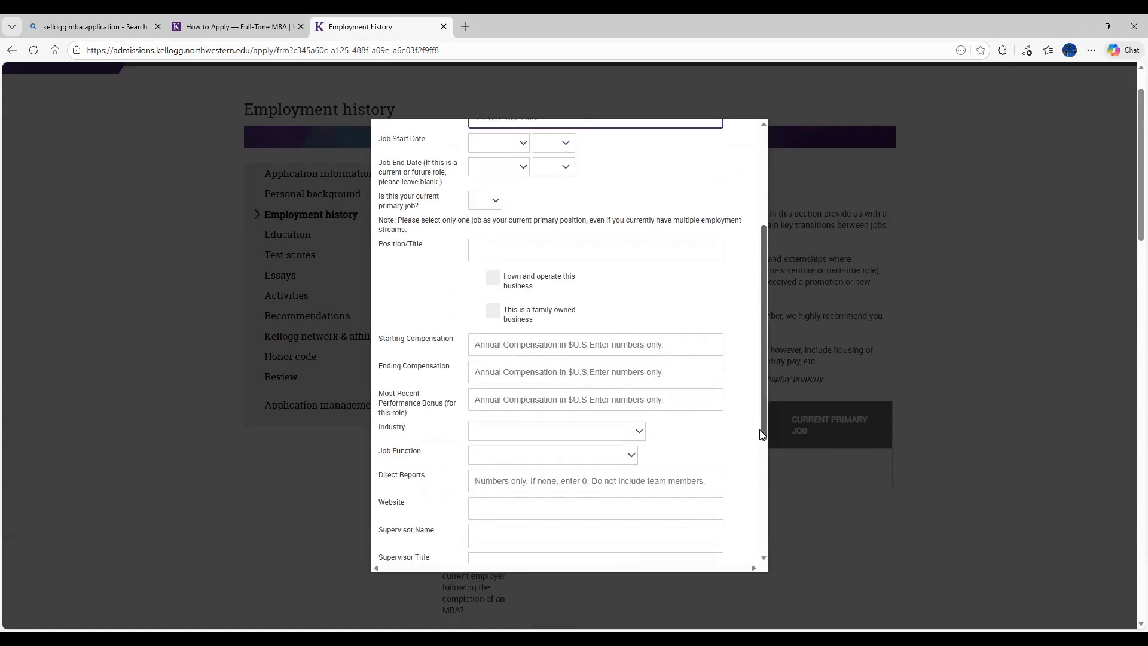
{"action": "left_click_drag", "start_coordinate": [762, 435], "coordinate": [761, 451]}
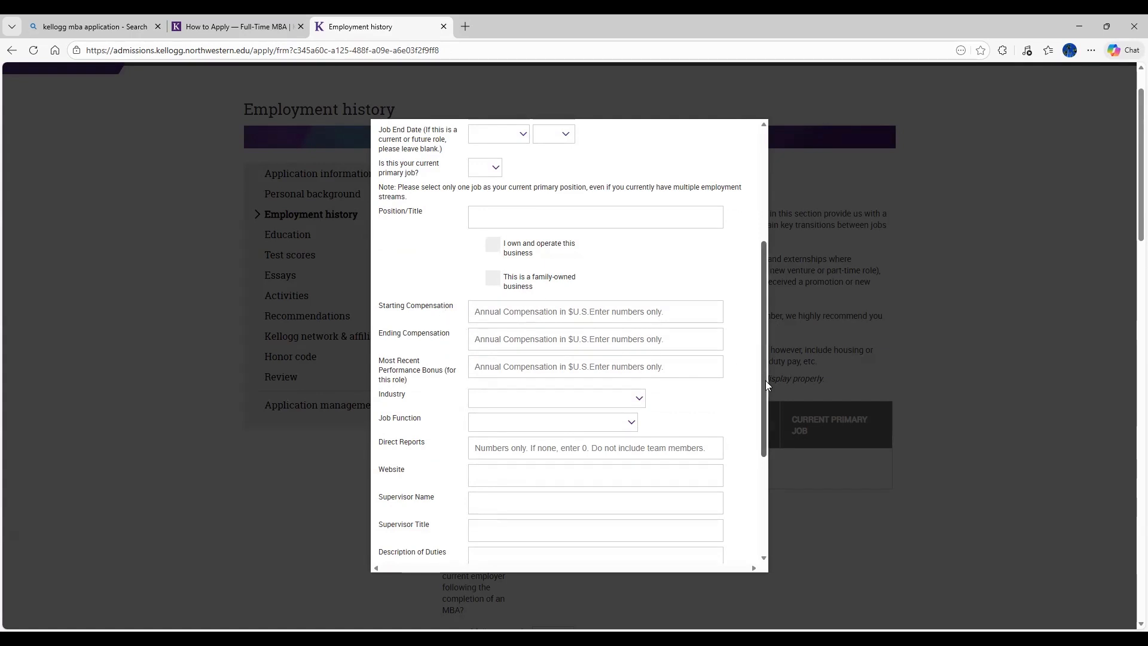
{"action": "left_click_drag", "start_coordinate": [766, 380], "coordinate": [767, 441]}
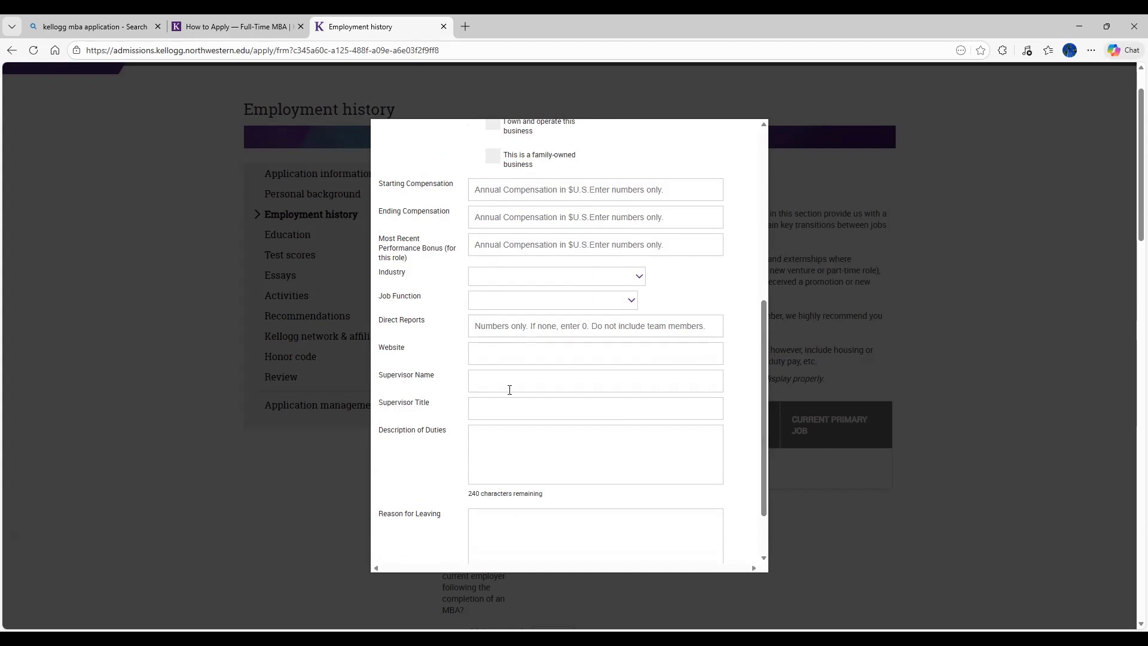
{"action": "left_click", "coordinate": [485, 359]}
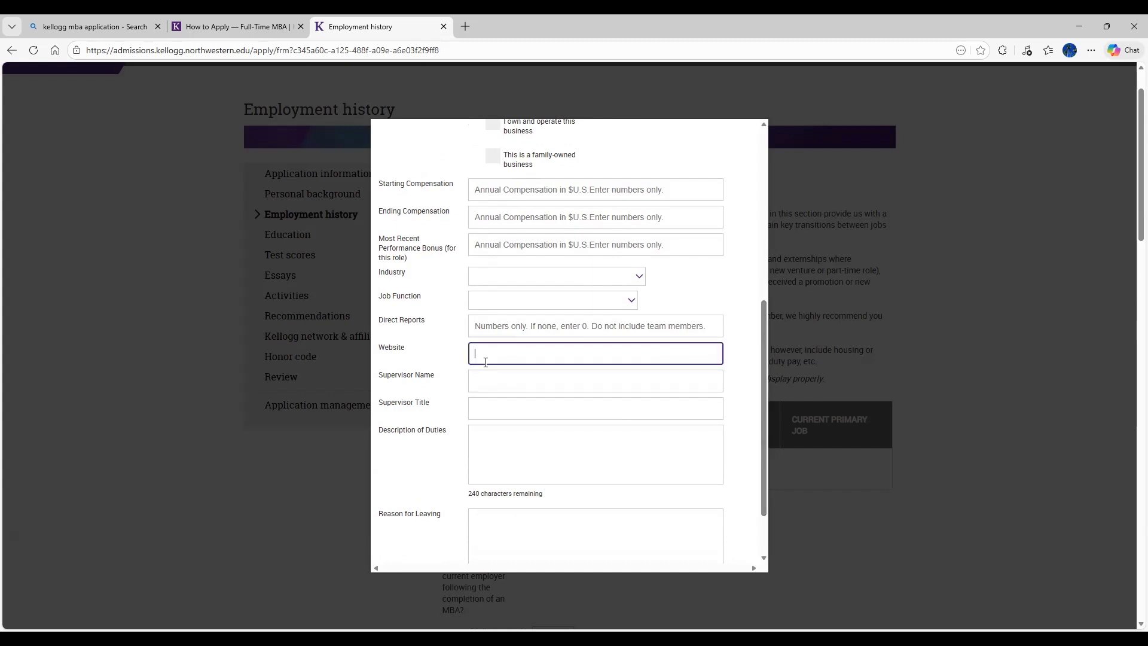
{"action": "double_click", "coordinate": [425, 375]}
{"action": "left_click", "coordinate": [421, 405]}
{"action": "left_click", "coordinate": [622, 452]}
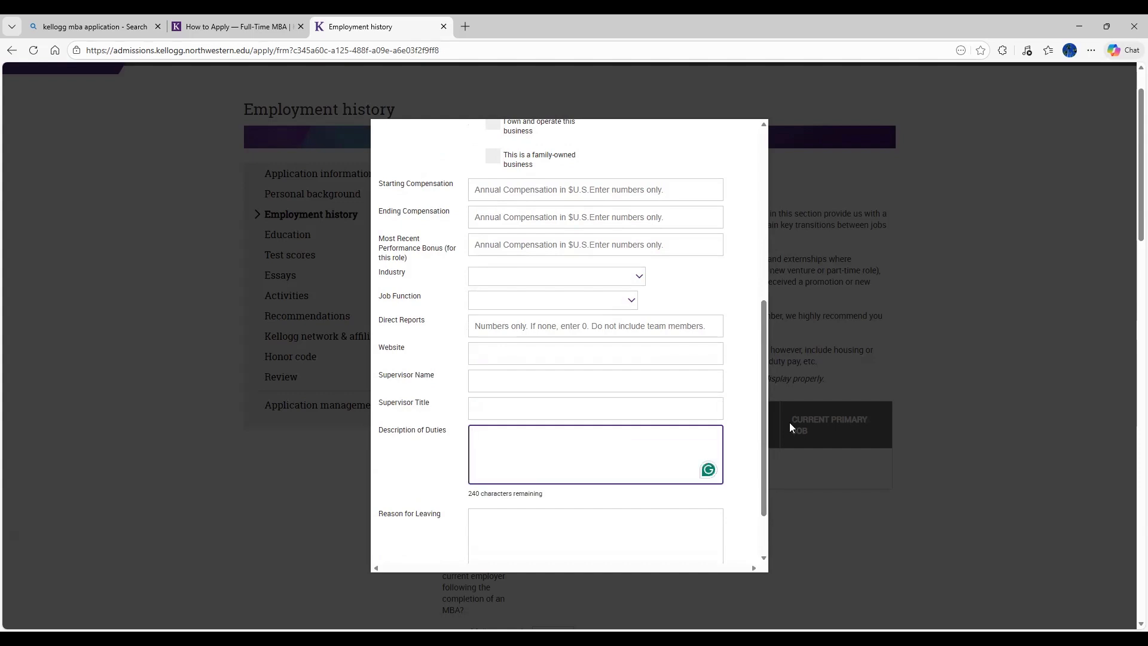
{"action": "left_click_drag", "start_coordinate": [764, 442], "coordinate": [764, 486]}
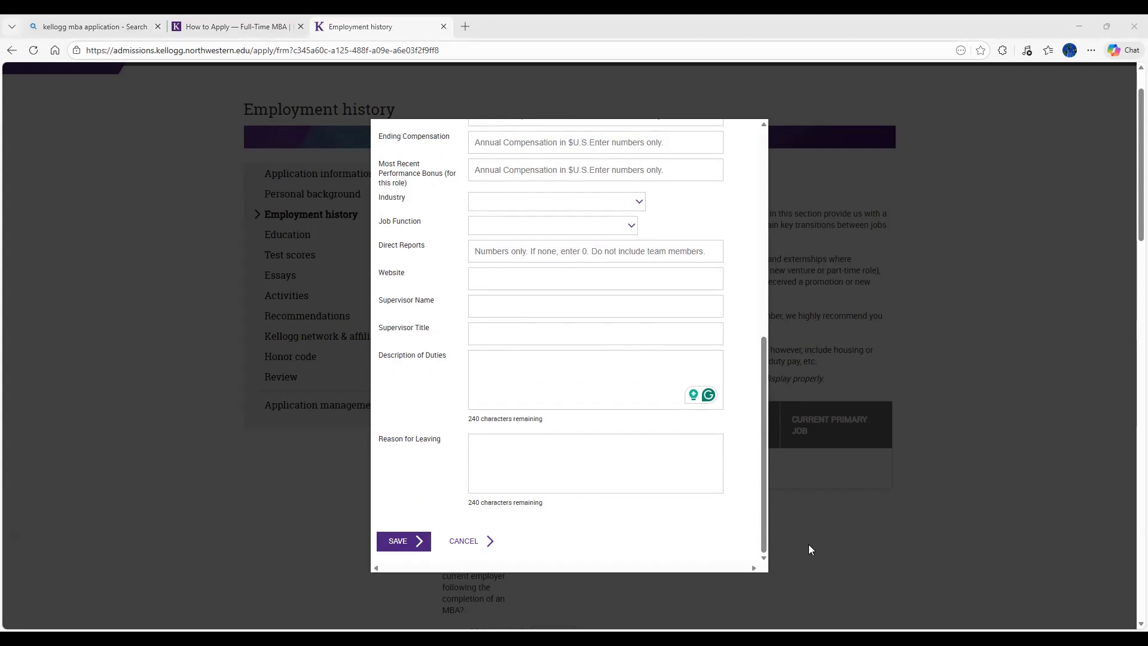
Step: Describe the duties as "as a Deloitte consultant I work with Oil and Gas clients..." and cancel the employer entry
{"action": "left_click", "coordinate": [605, 374]}
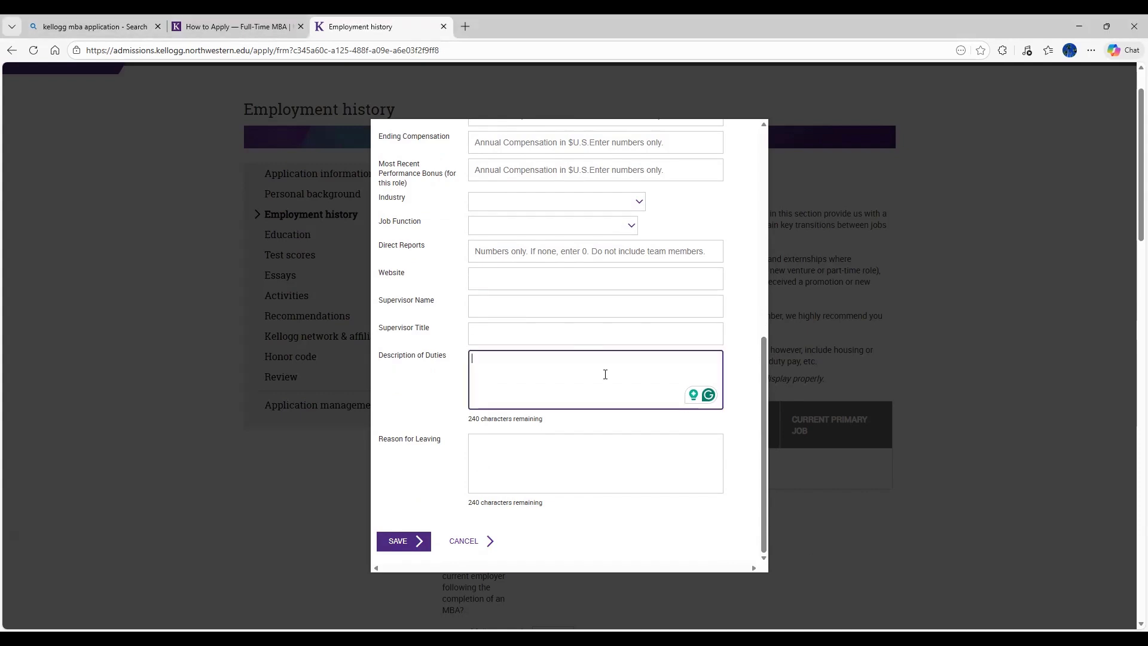
{"action": "type", "text": "as a Deloitte consultant I work with Oil and Gas clients..."}
{"action": "key", "text": "Return"}
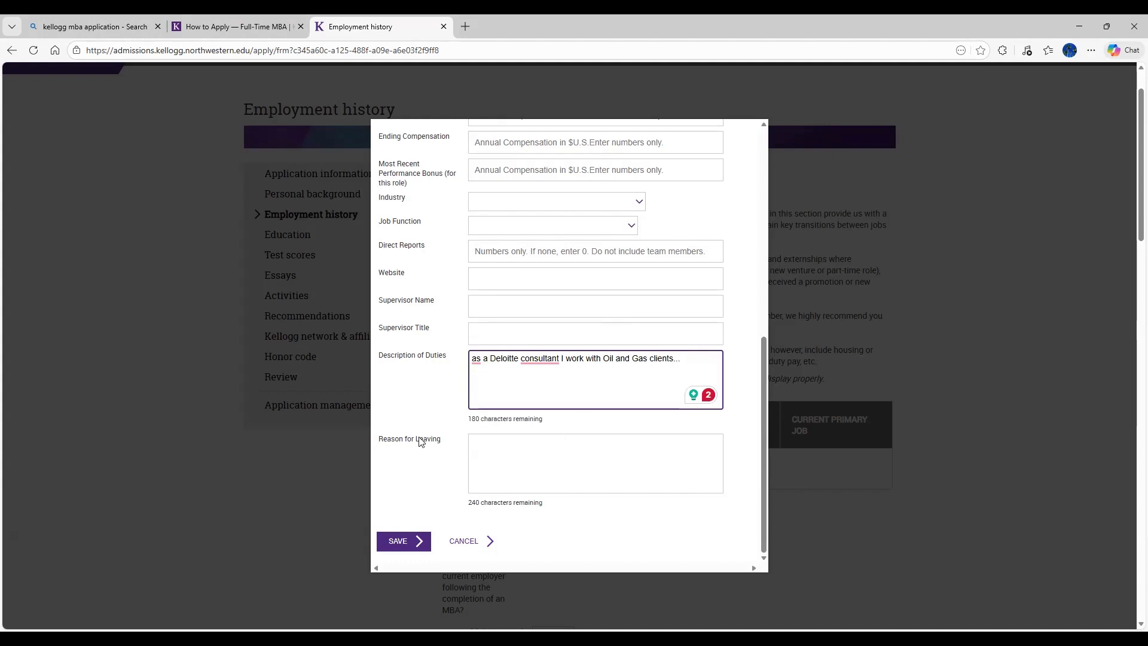
{"action": "left_click", "coordinate": [462, 541]}
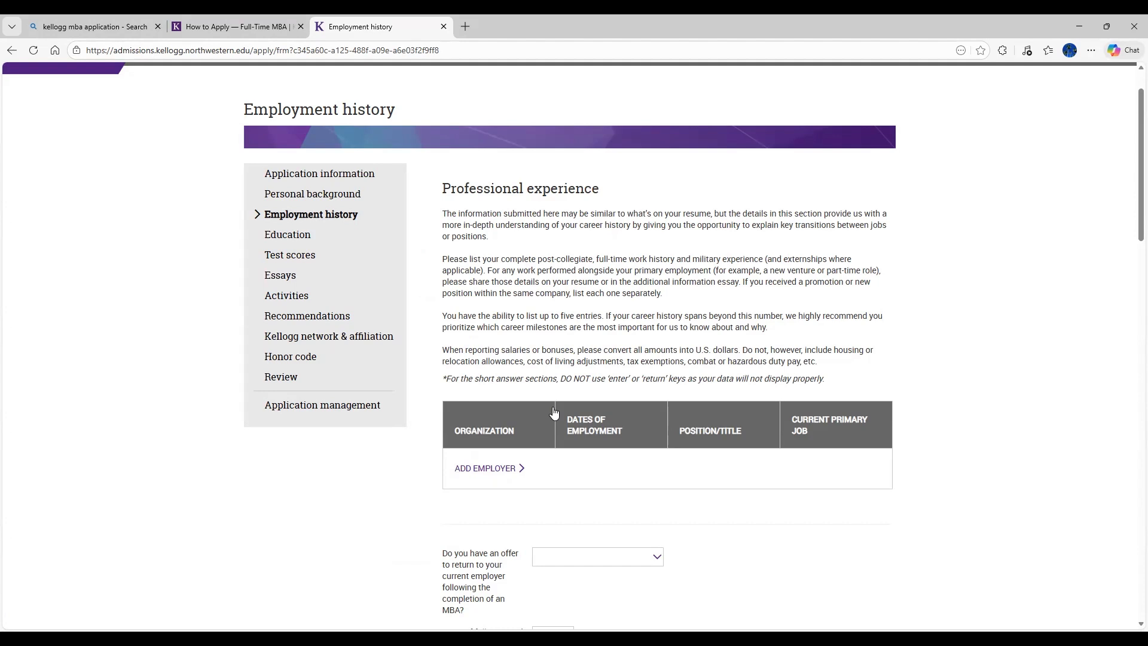
Step: Answer the question about an offer to return to the current employer after the MBA with "Yes - Plan on returning"
{"action": "left_click_drag", "start_coordinate": [597, 316], "coordinate": [480, 320]}
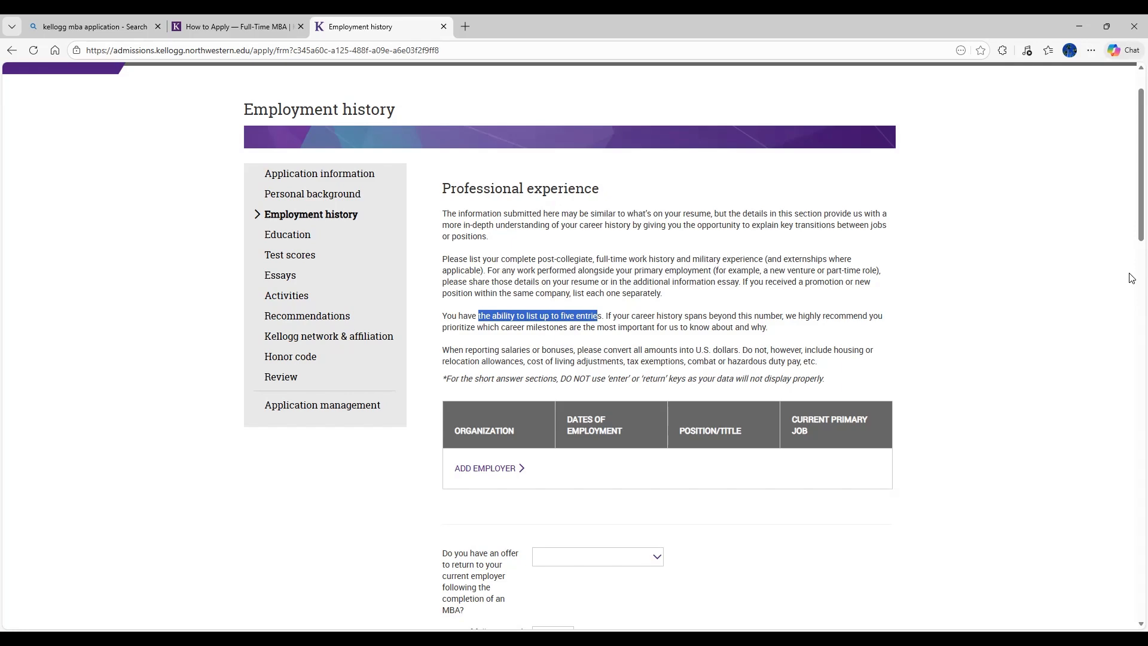
{"action": "scroll", "coordinate": [1133, 240], "scroll_direction": "down", "scroll_amount": 3}
{"action": "scroll", "coordinate": [1132, 293], "scroll_direction": "down", "scroll_amount": 2}
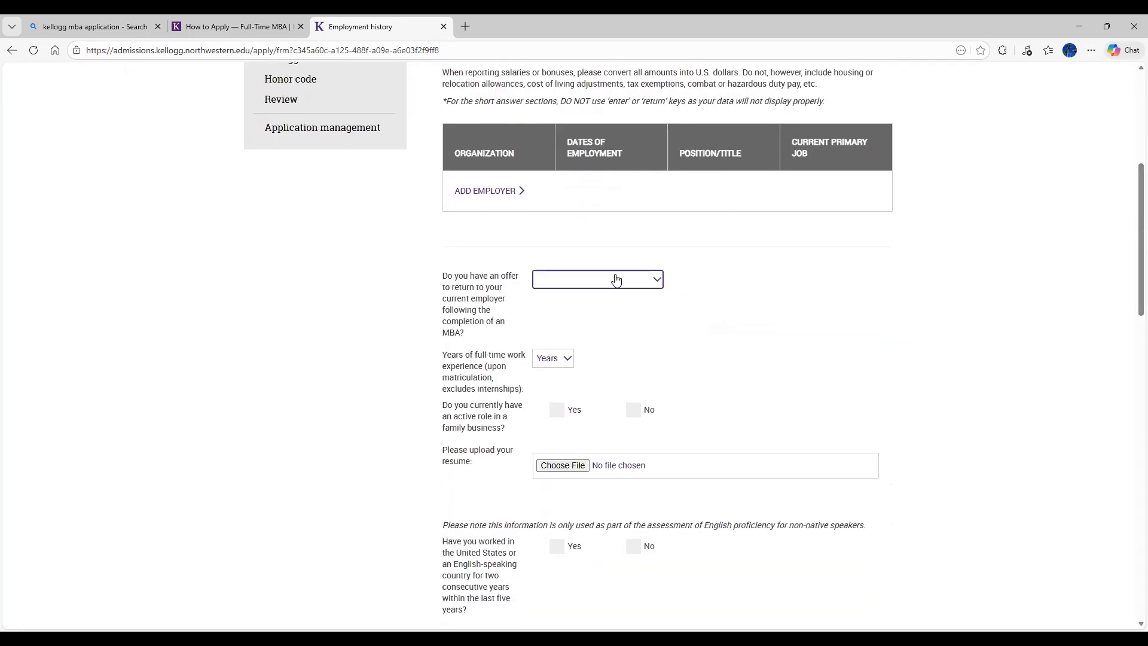
{"action": "left_click", "coordinate": [617, 280]}
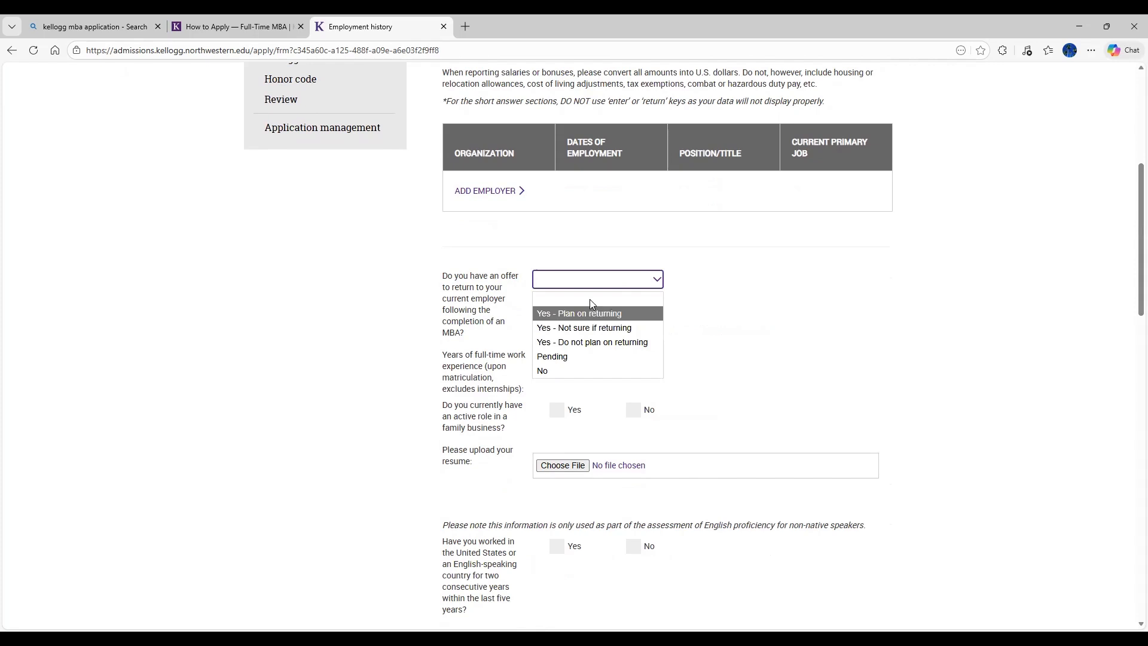
{"action": "left_click", "coordinate": [600, 312]}
{"action": "triple_click", "coordinate": [501, 361]}
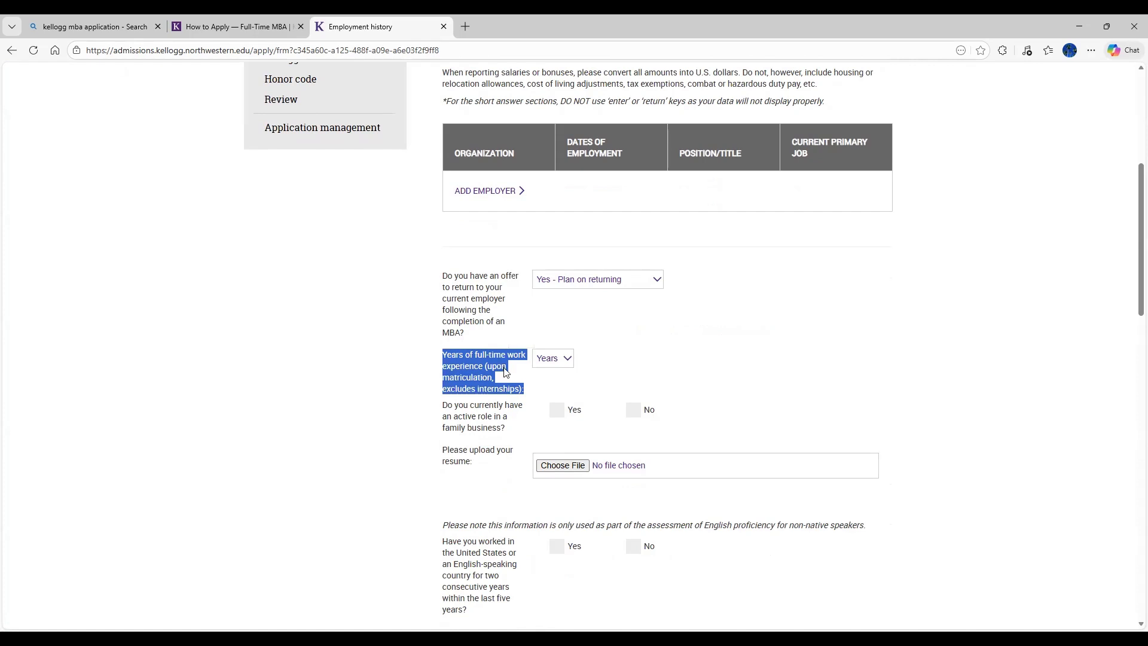
{"action": "left_click", "coordinate": [505, 371]}
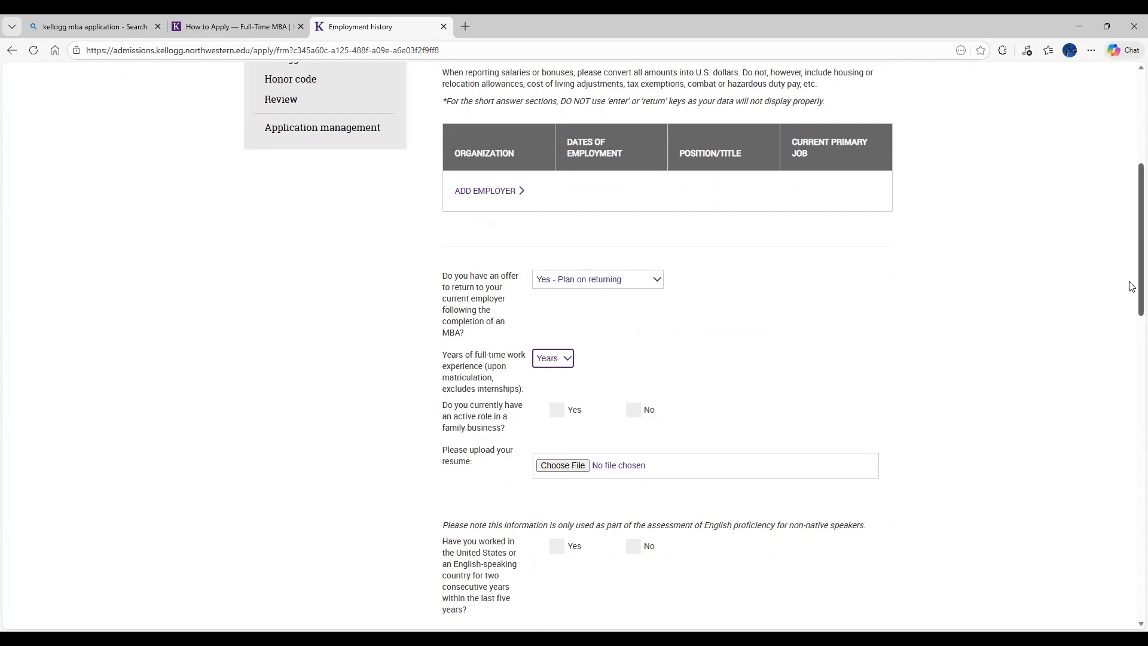
Step: Under Financial sponsorship, set employer financial support to Yes and the sponsored share of tuition to 51-75%
{"action": "scroll", "coordinate": [1131, 287], "scroll_direction": "down", "scroll_amount": 1}
{"action": "scroll", "coordinate": [1132, 299], "scroll_direction": "down", "scroll_amount": 1}
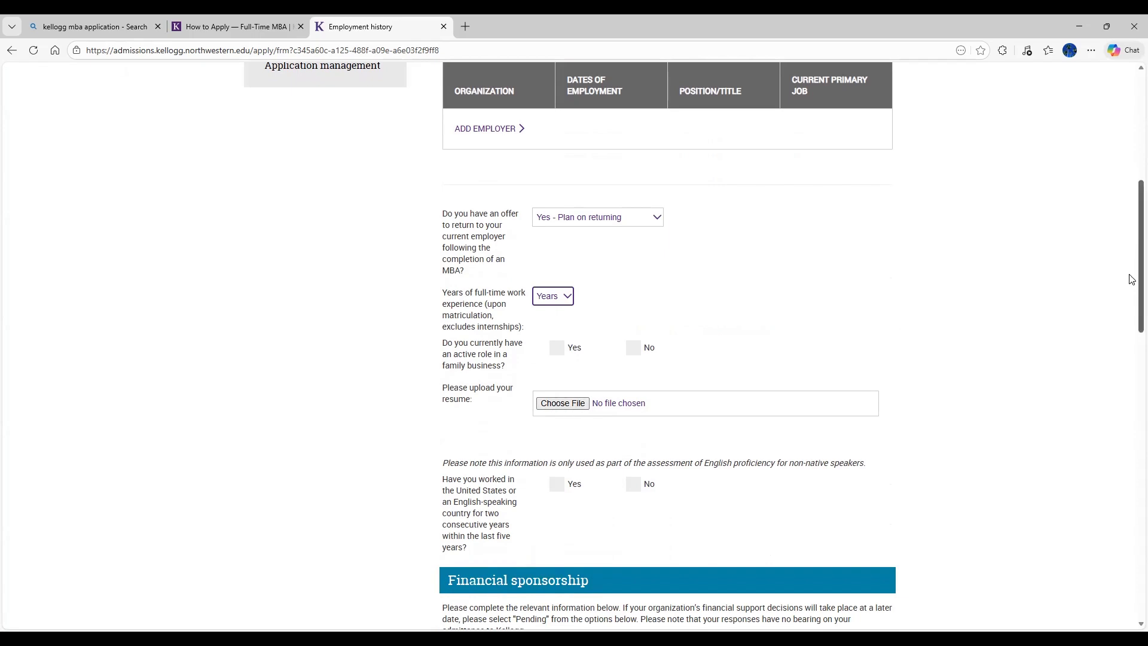
{"action": "scroll", "coordinate": [1132, 323], "scroll_direction": "down", "scroll_amount": 3}
{"action": "left_click_drag", "start_coordinate": [1132, 335], "coordinate": [1132, 365]}
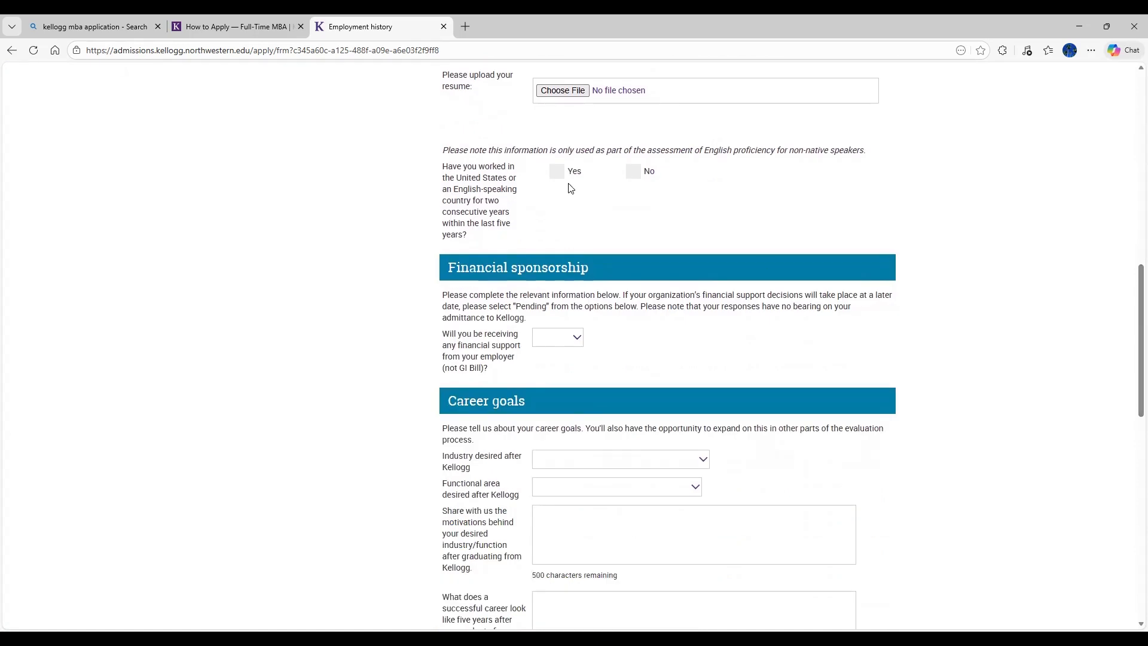
{"action": "triple_click", "coordinate": [542, 274]}
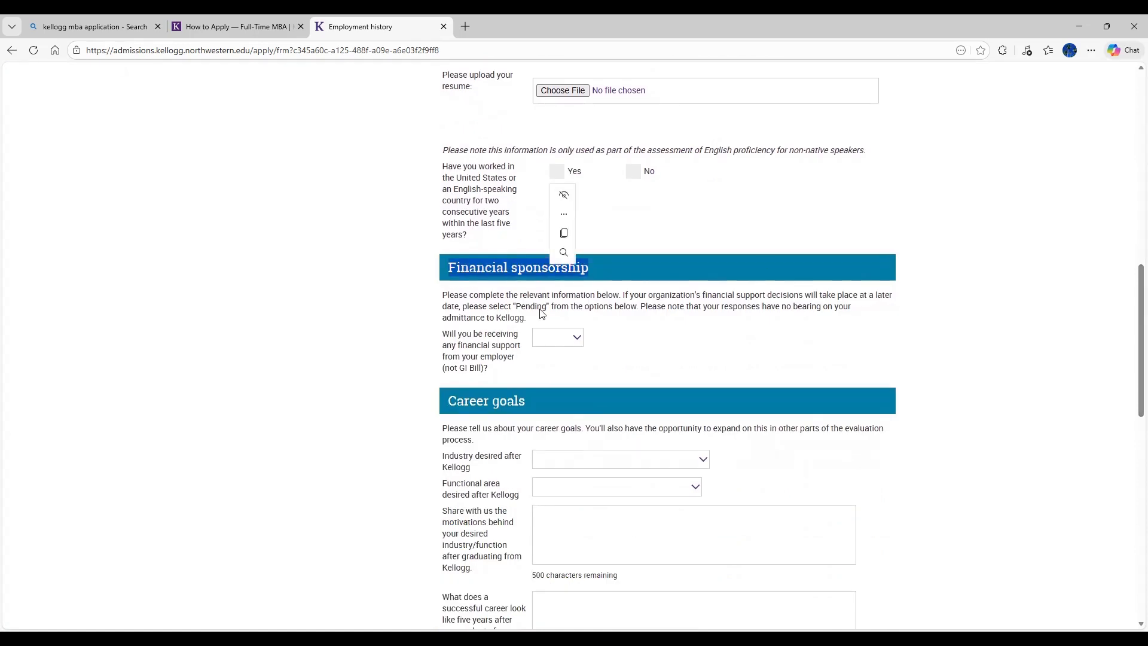
{"action": "left_click", "coordinate": [572, 342]}
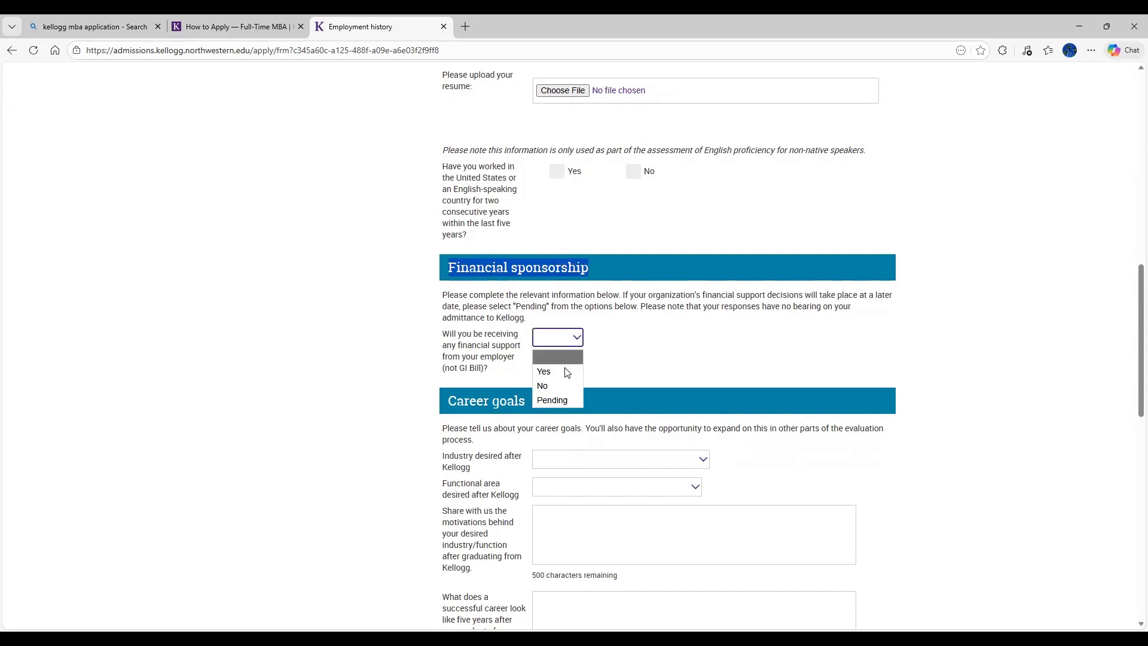
{"action": "left_click", "coordinate": [568, 370]}
{"action": "left_click", "coordinate": [553, 396]}
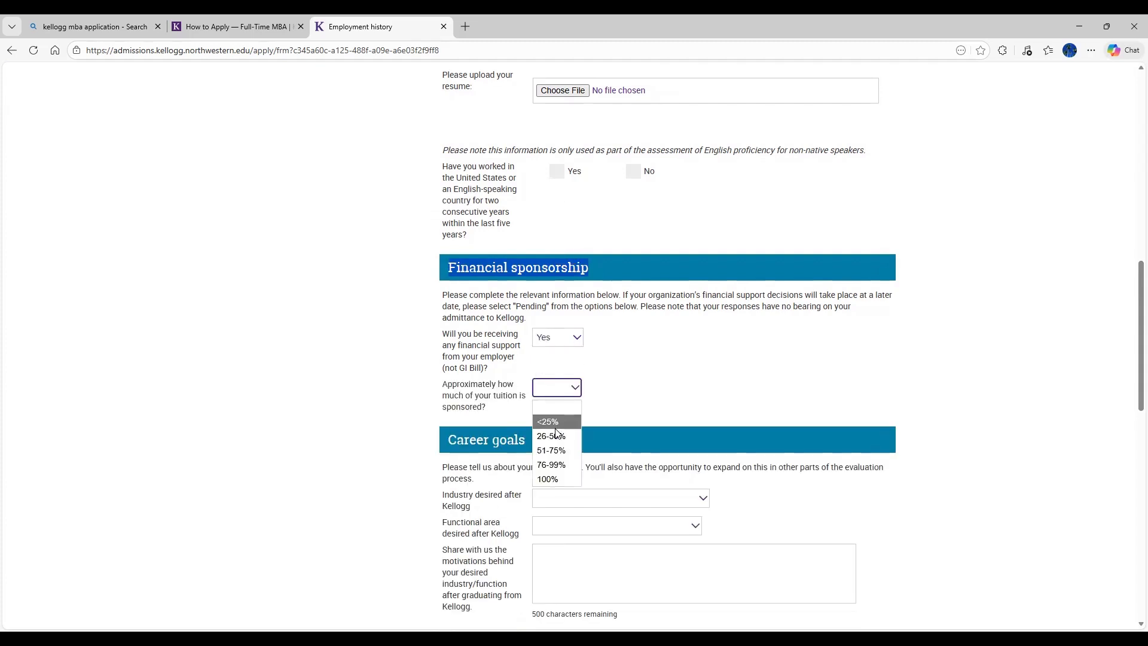
{"action": "left_click", "coordinate": [564, 451]}
Step: Under Career goals, set the desired industry to Market Research and the functional area to "Fin. - Financial Advisory"
{"action": "scroll", "coordinate": [1130, 424], "scroll_direction": "down", "scroll_amount": 8}
{"action": "scroll", "coordinate": [1132, 359], "scroll_direction": "up", "scroll_amount": 4}
{"action": "scroll", "coordinate": [1132, 353], "scroll_direction": "up", "scroll_amount": 1}
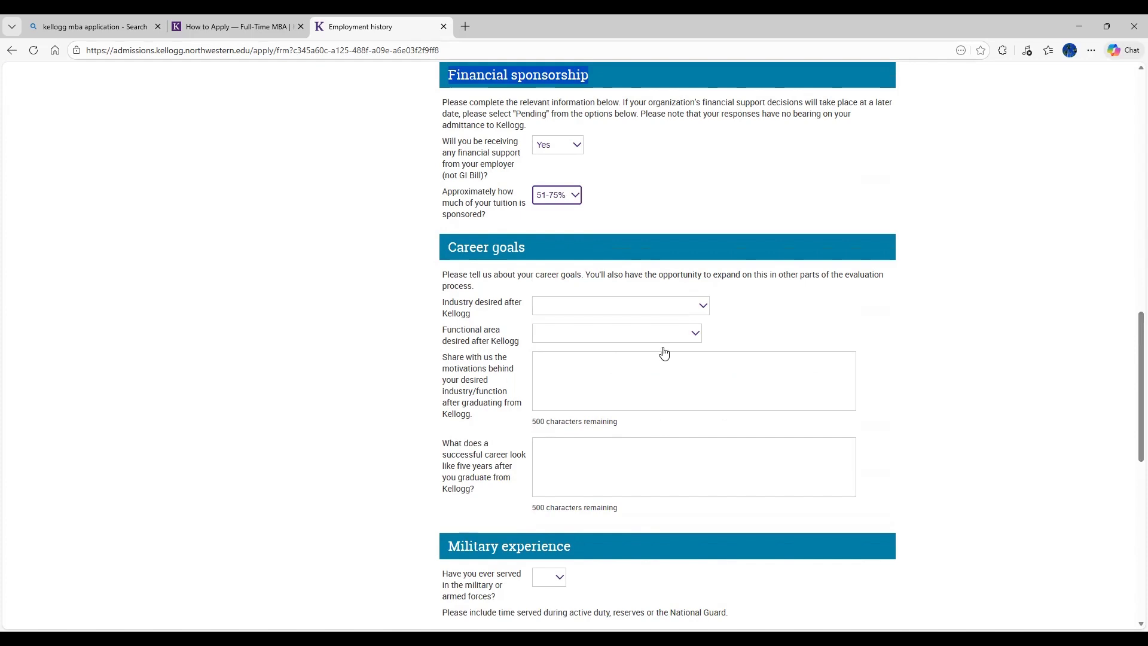
{"action": "left_click", "coordinate": [663, 384]}
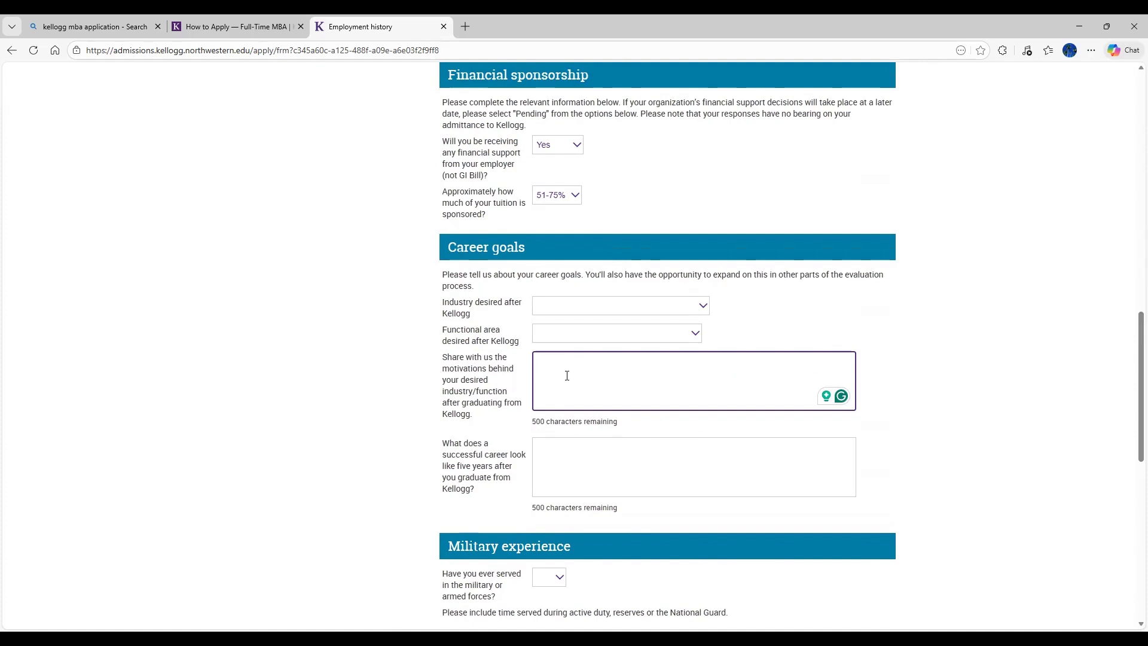
{"action": "left_click", "coordinate": [580, 308]}
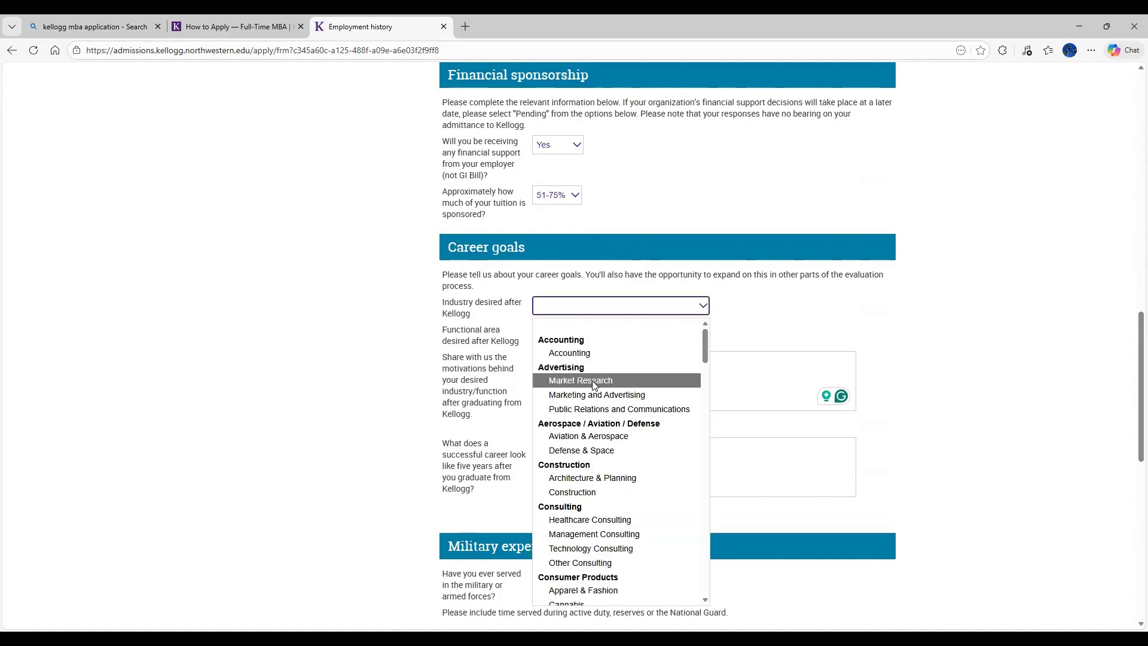
{"action": "left_click", "coordinate": [581, 380]}
{"action": "left_click", "coordinate": [616, 333]}
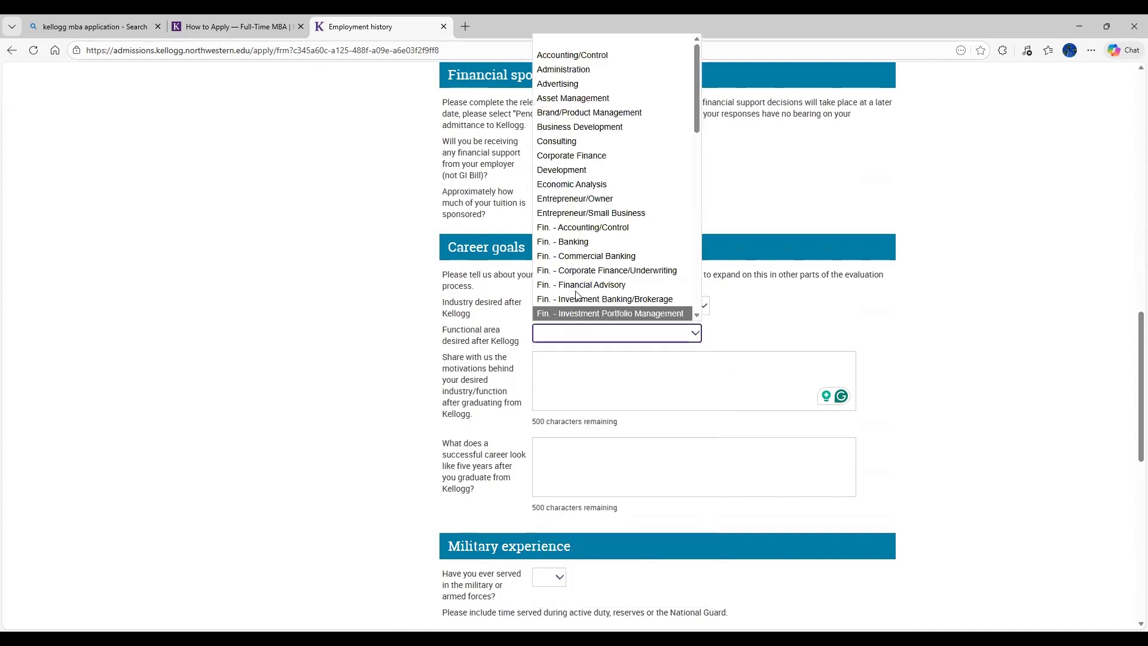
{"action": "left_click", "coordinate": [575, 286]}
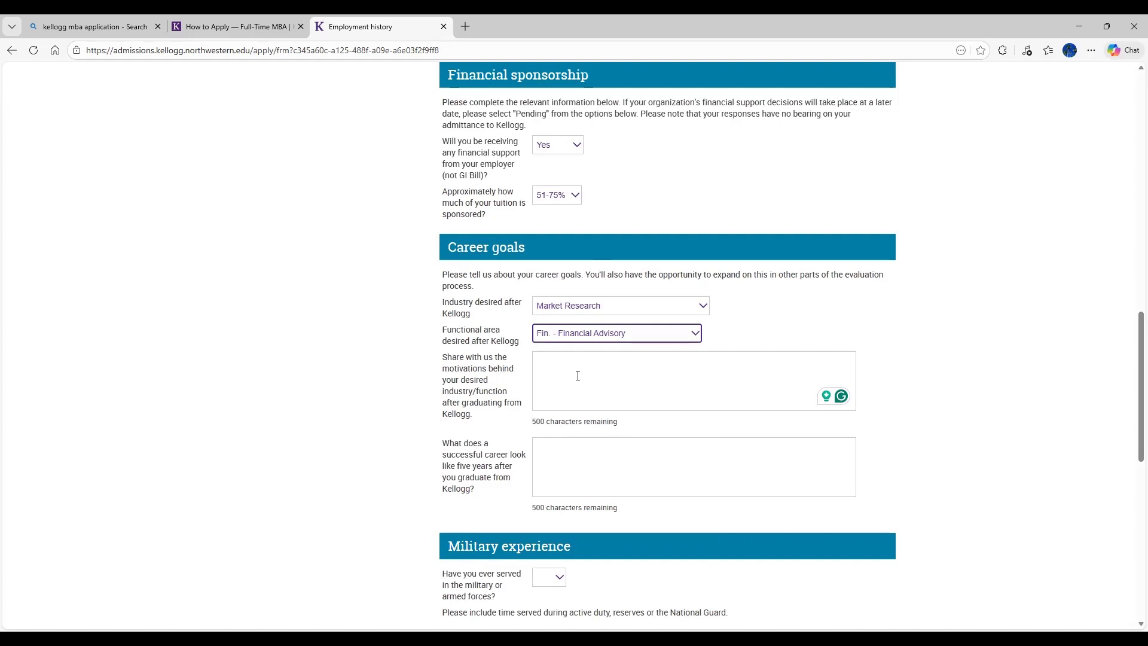
Step: Answer the motivations question with "I have a background in finance and strong interest in dogs. and therefore I would like to create a dog bank..."
{"action": "key", "text": "i"}
{"action": "left_click", "coordinate": [577, 375]}
{"action": "type", "text": "I have a backg"}
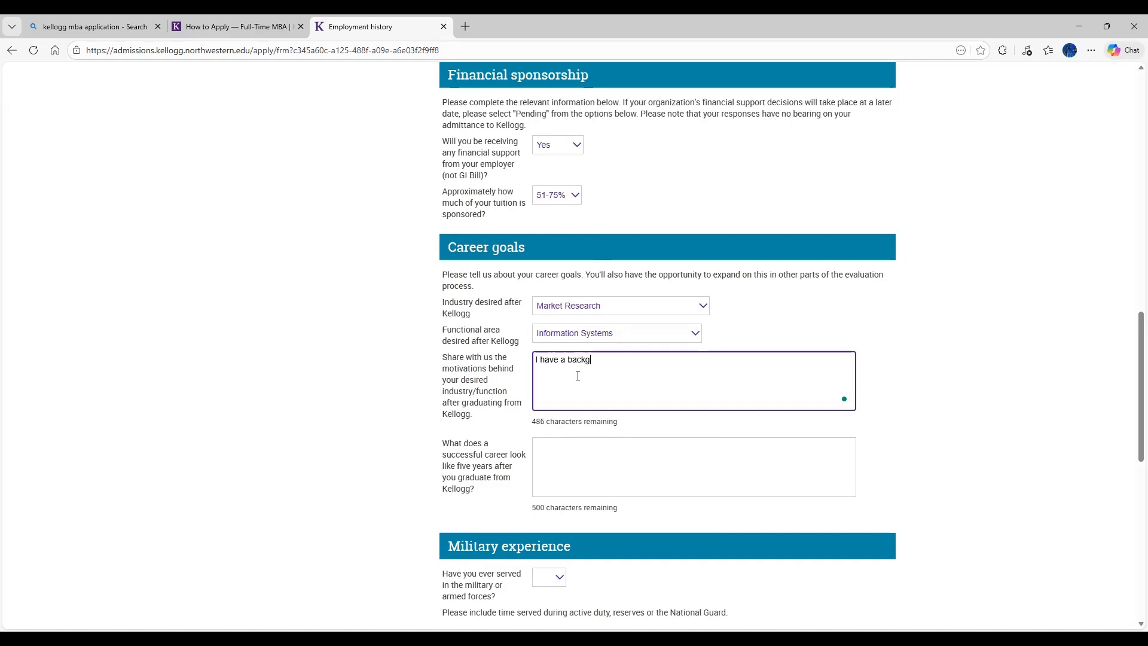
{"action": "type", "text": "round in finance and strong i"}
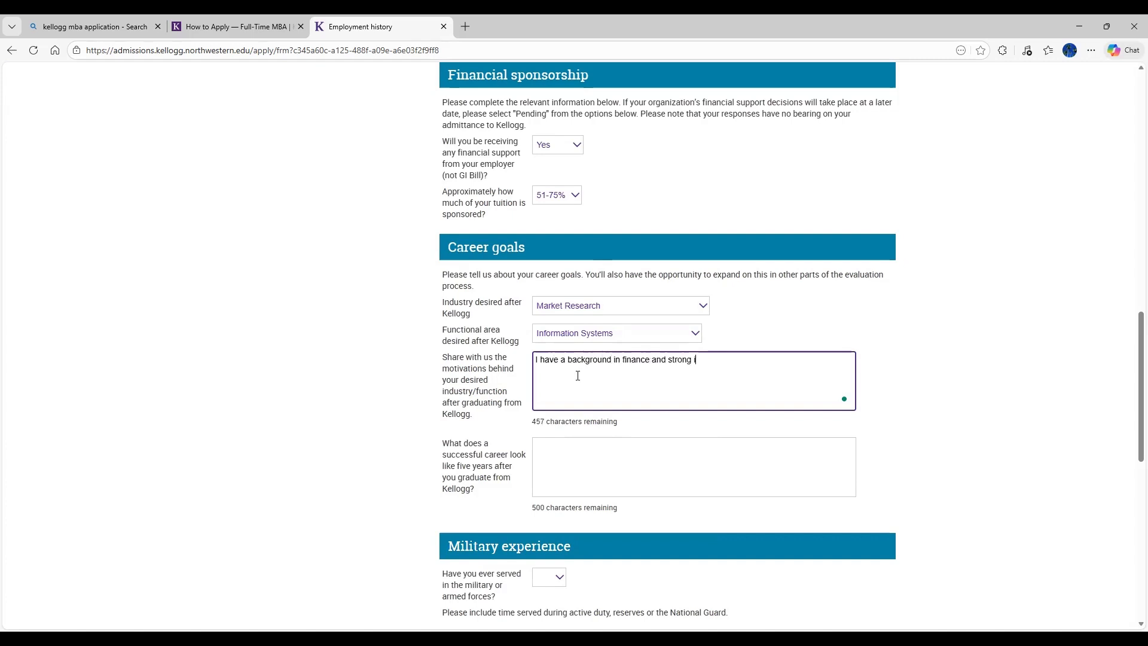
{"action": "type", "text": "nterest in dogs. and therefor"}
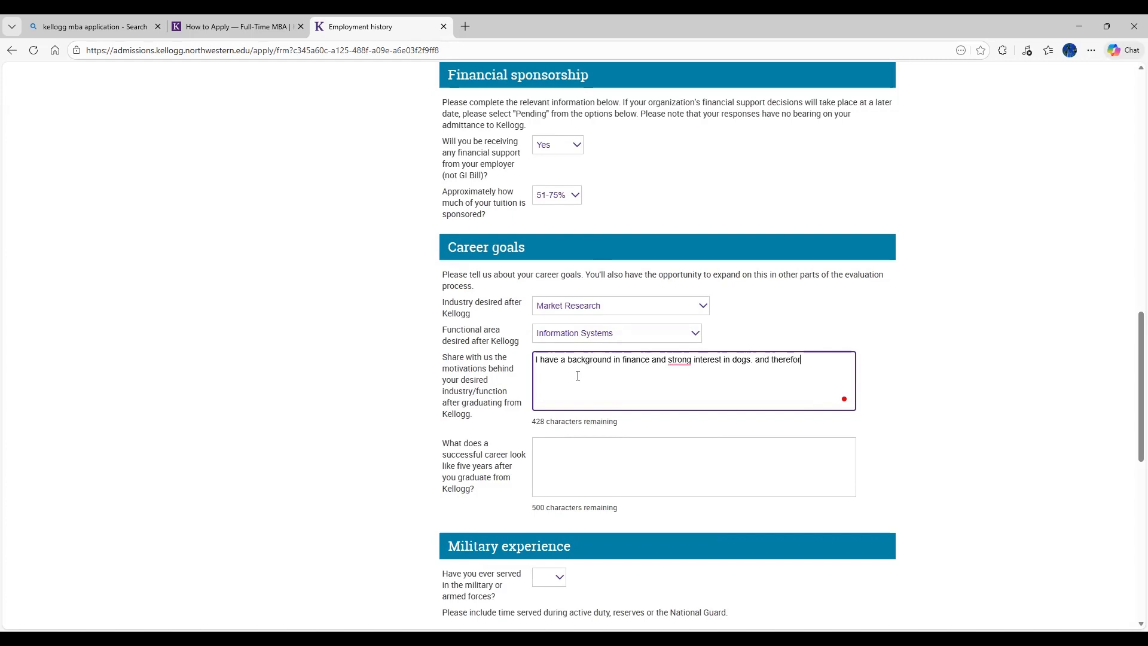
{"action": "type", "text": "e I would like to create a dog bank..."}
Step: Answer the question about a successful career five years after graduation with "grow my bang to cats..."
{"action": "left_click", "coordinate": [601, 463]}
{"action": "type", "text": "grow"}
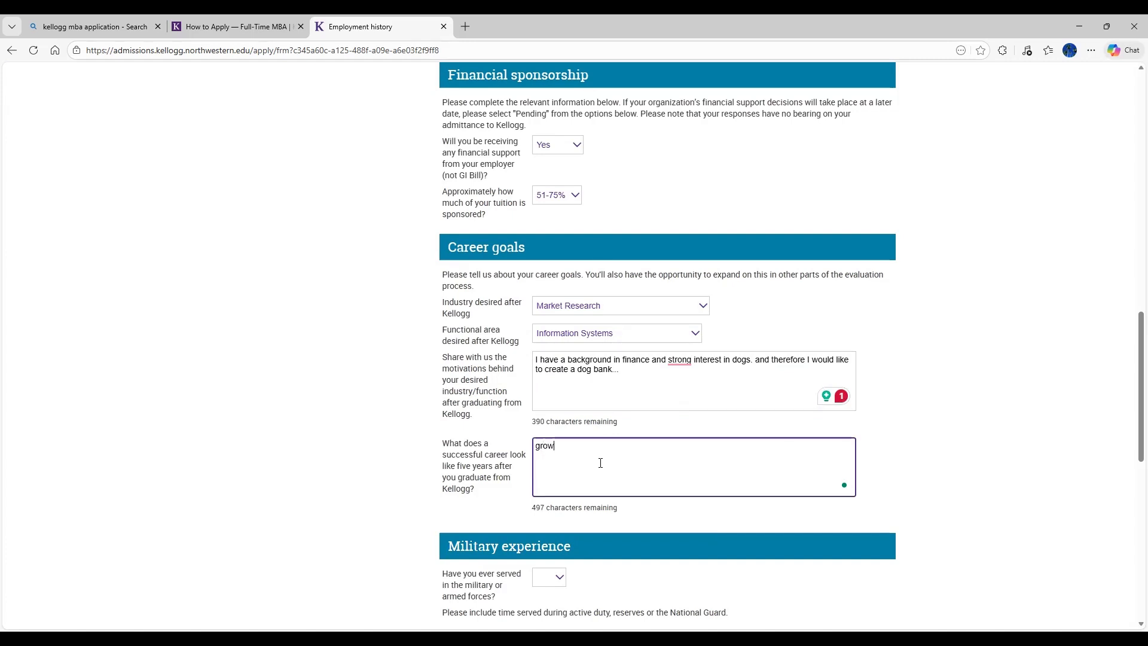
{"action": "type", "text": " my bang to cats..."}
Step: Review the two career goals questions and the Military experience and Share your accomplishments sections
{"action": "left_click_drag", "start_coordinate": [504, 357], "coordinate": [507, 492]}
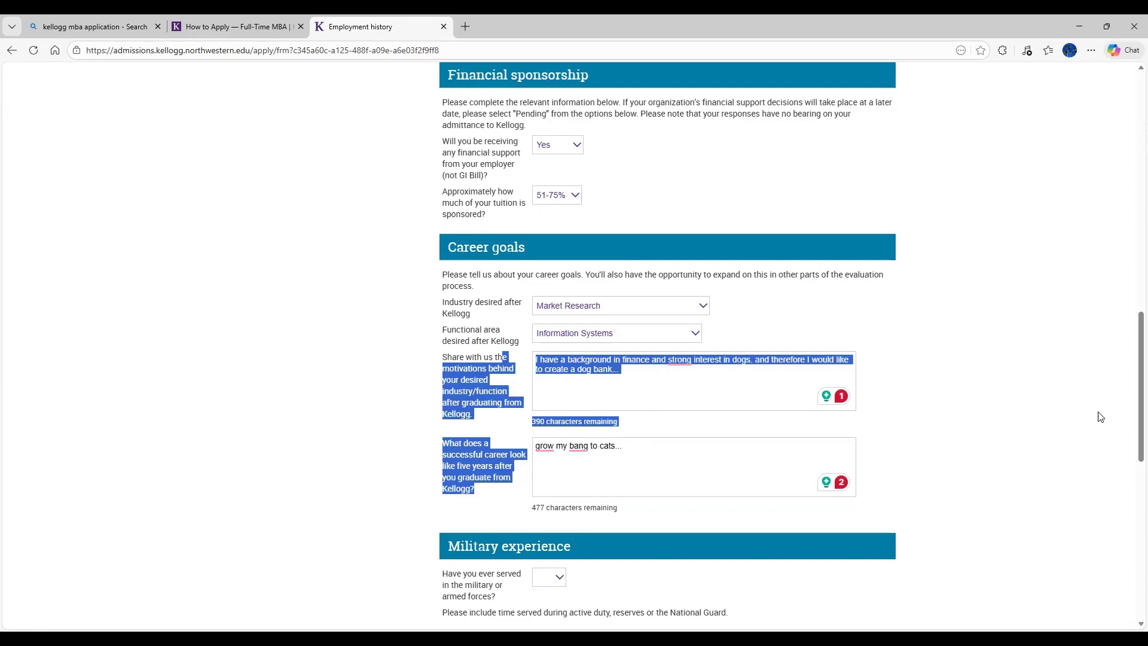
{"action": "scroll", "coordinate": [1132, 401], "scroll_direction": "down", "scroll_amount": 3}
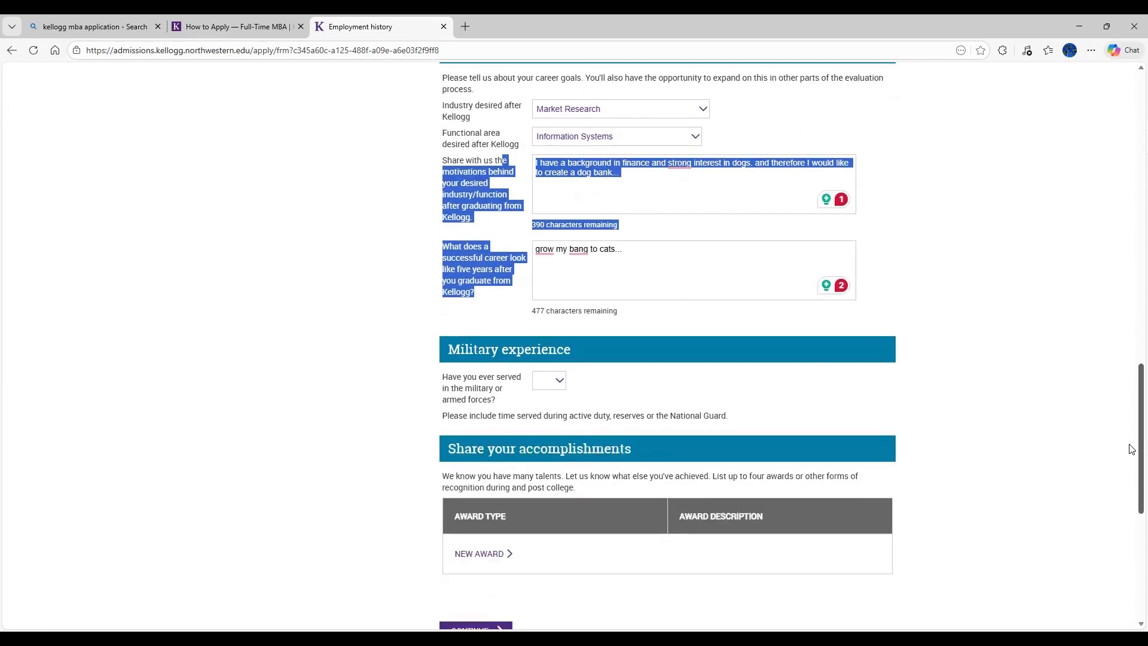
{"action": "scroll", "coordinate": [1132, 447], "scroll_direction": "down", "scroll_amount": 1}
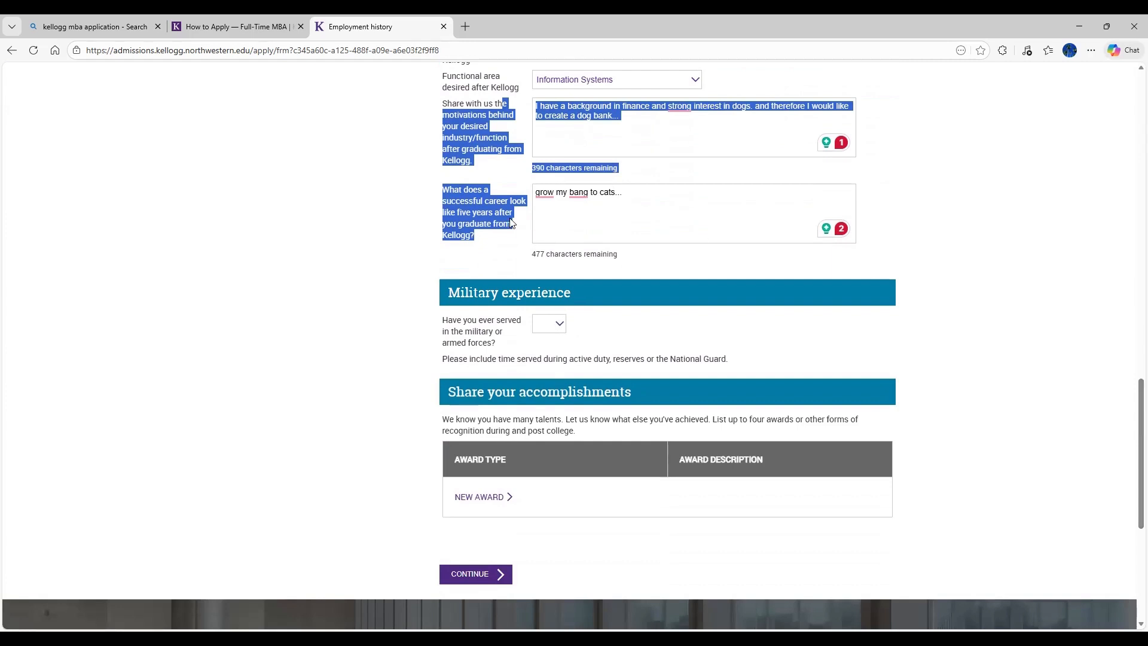
{"action": "double_click", "coordinate": [450, 127]}
{"action": "double_click", "coordinate": [449, 149]}
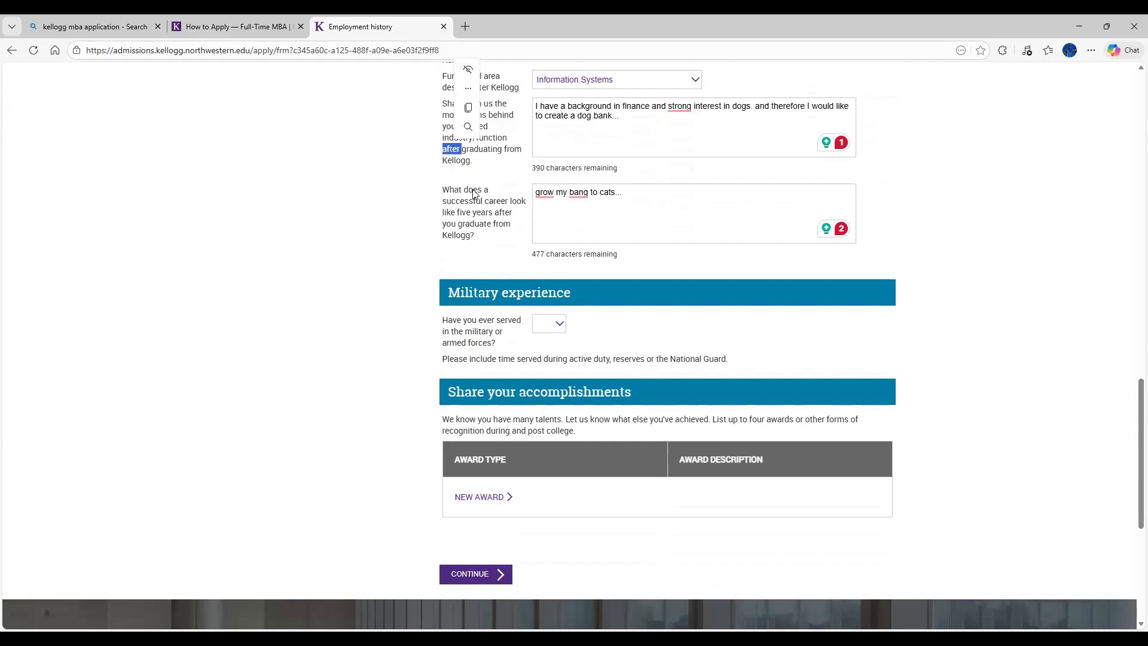
{"action": "left_click_drag", "start_coordinate": [454, 190], "coordinate": [474, 218]}
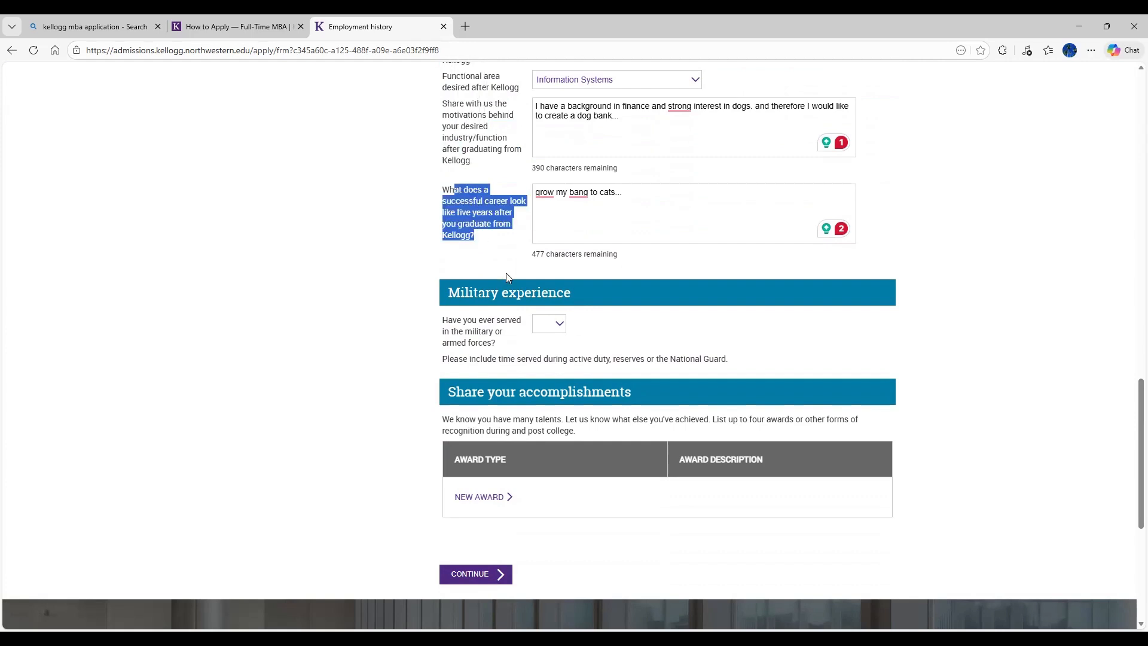
Step: Answer "Yes" to having served in the military or armed forces and view the choices for the country served
{"action": "left_click", "coordinate": [548, 326]}
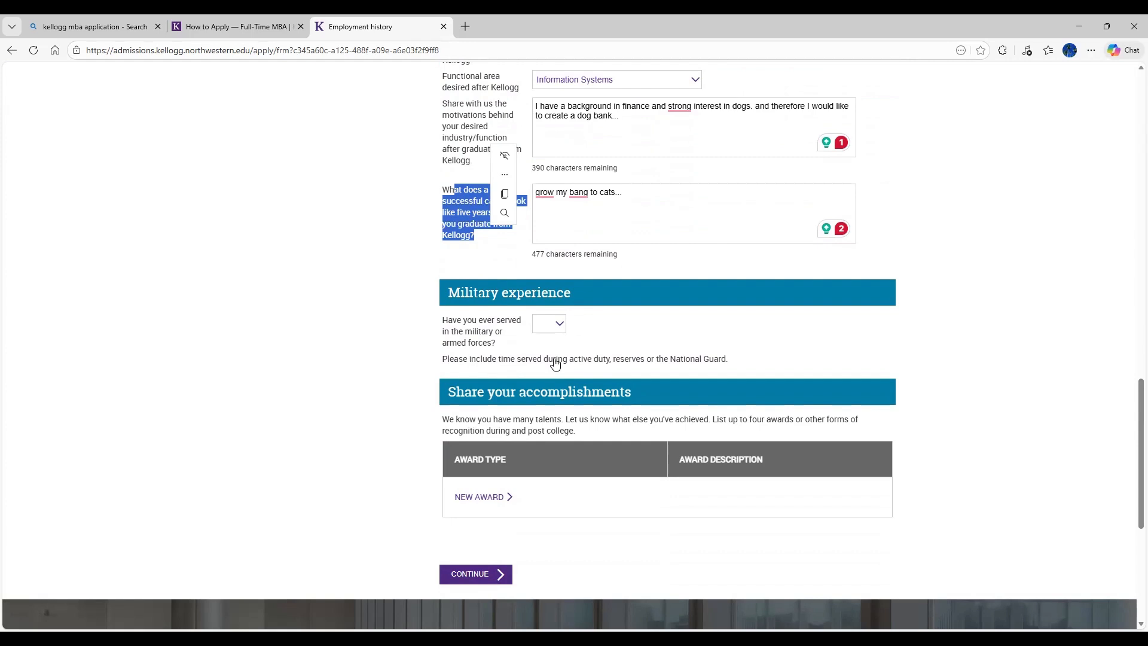
{"action": "left_click", "coordinate": [591, 377]}
{"action": "left_click", "coordinate": [589, 383]}
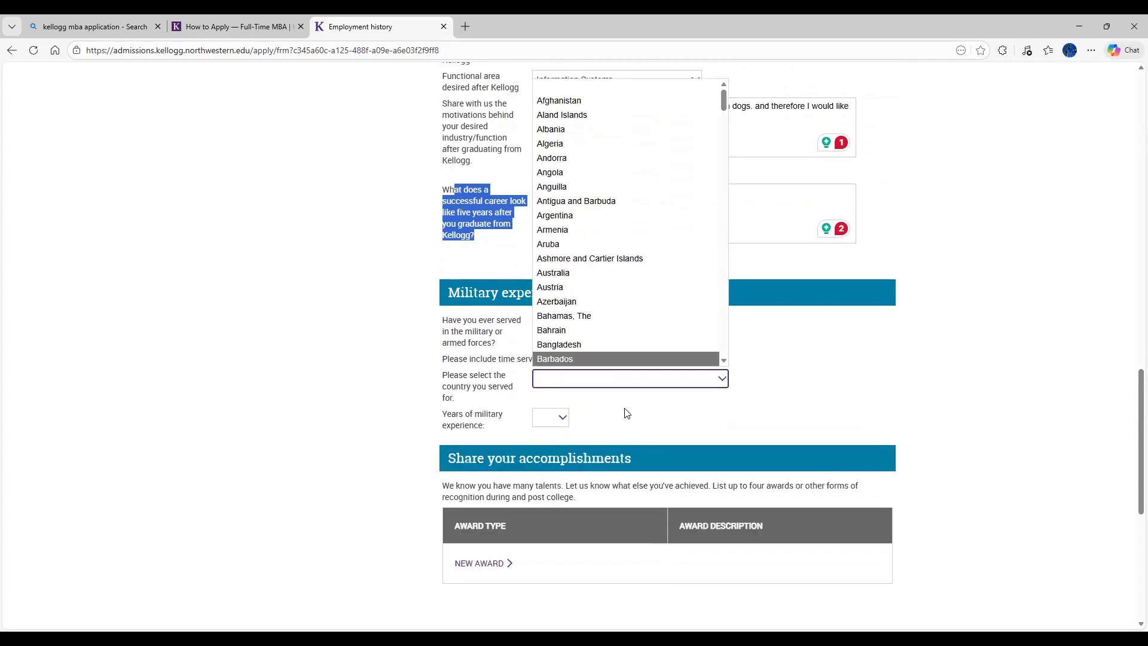
{"action": "left_click", "coordinate": [693, 386]}
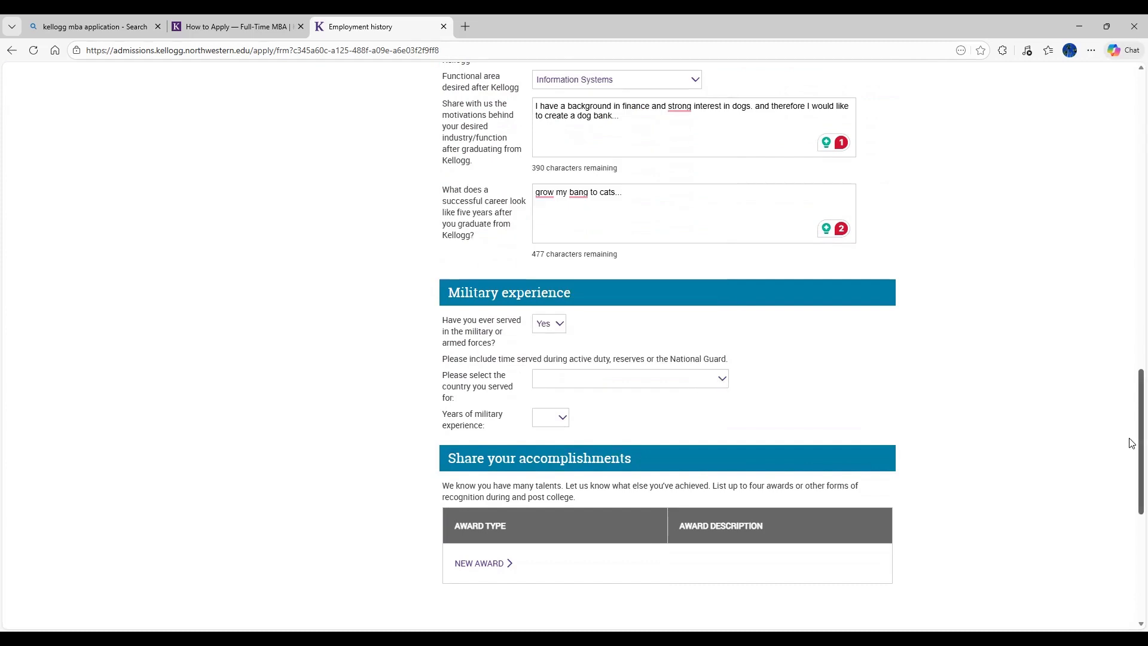
Step: Review the Share your accomplishments section and continue to the Education section without adding an award
{"action": "scroll", "coordinate": [1131, 462], "scroll_direction": "down", "scroll_amount": 3}
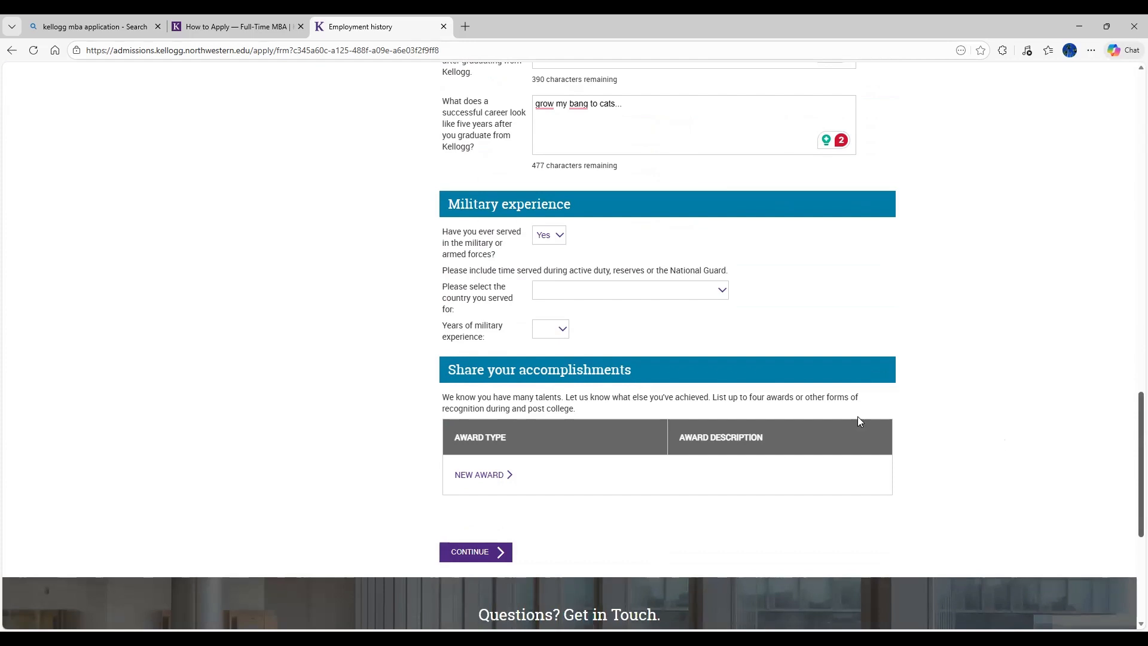
{"action": "triple_click", "coordinate": [501, 376]}
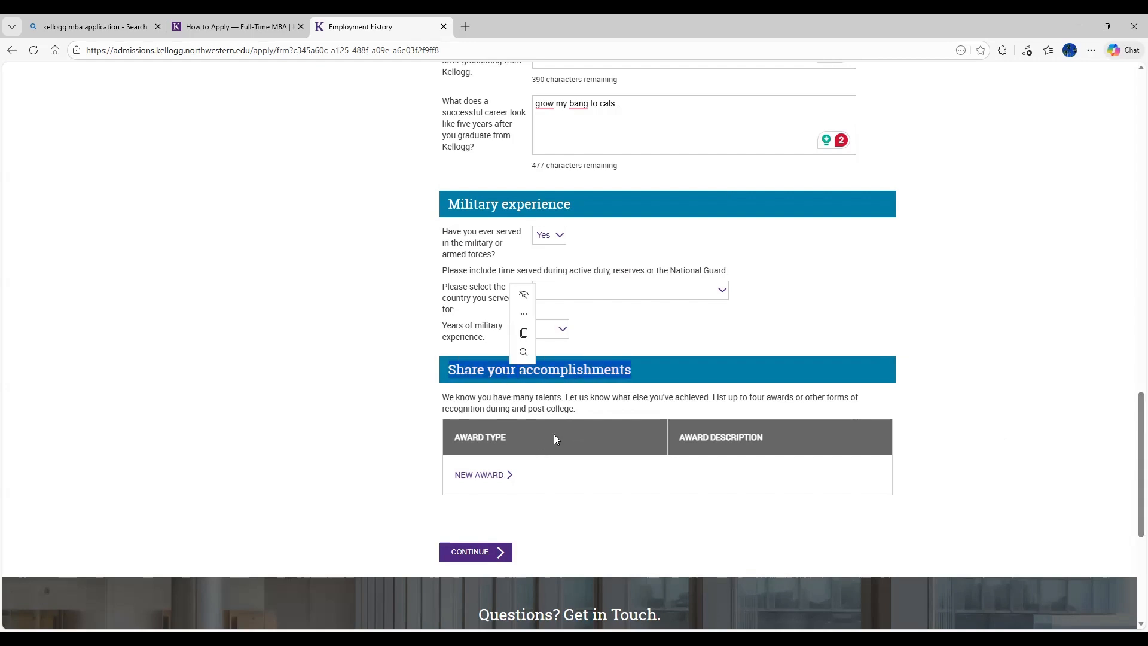
{"action": "left_click", "coordinate": [480, 548]}
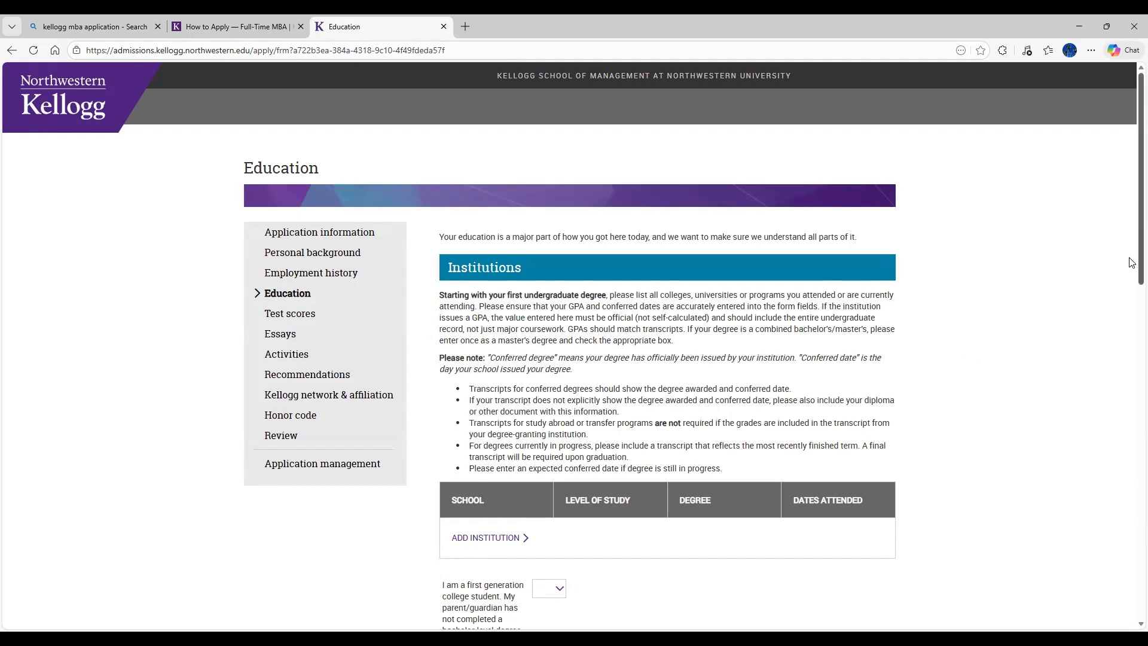
Step: Start a new institution entry and set the GPA to 89 on a scale of 100
{"action": "left_click_drag", "start_coordinate": [1131, 266], "coordinate": [1132, 308]}
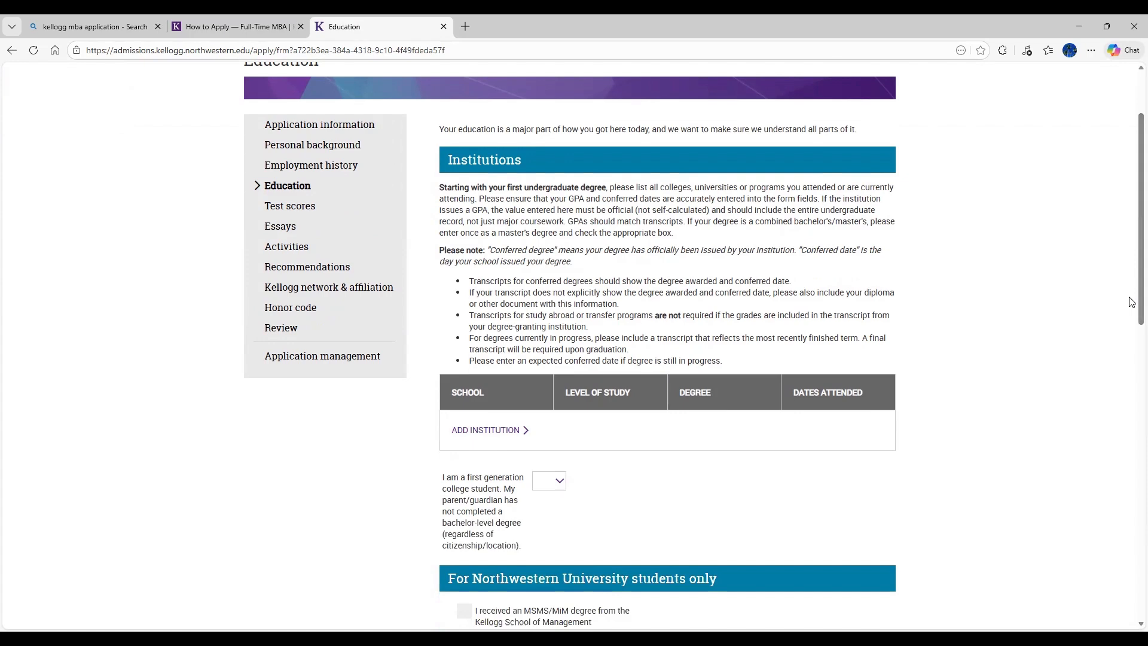
{"action": "left_click", "coordinate": [505, 432]}
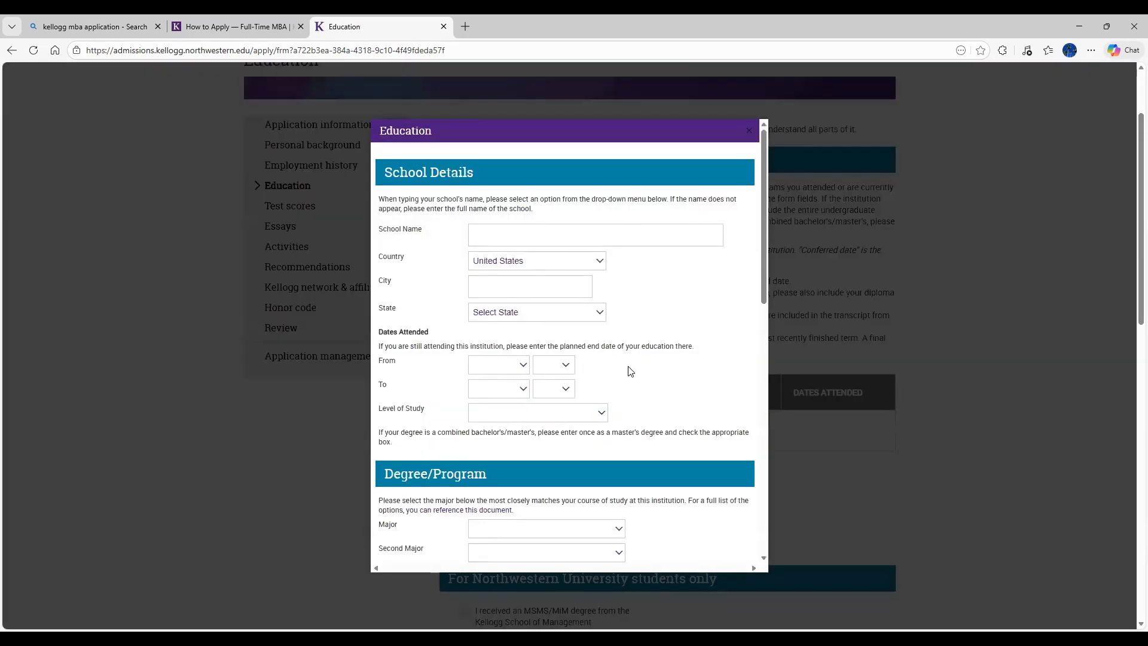
{"action": "left_click_drag", "start_coordinate": [765, 313], "coordinate": [760, 288]}
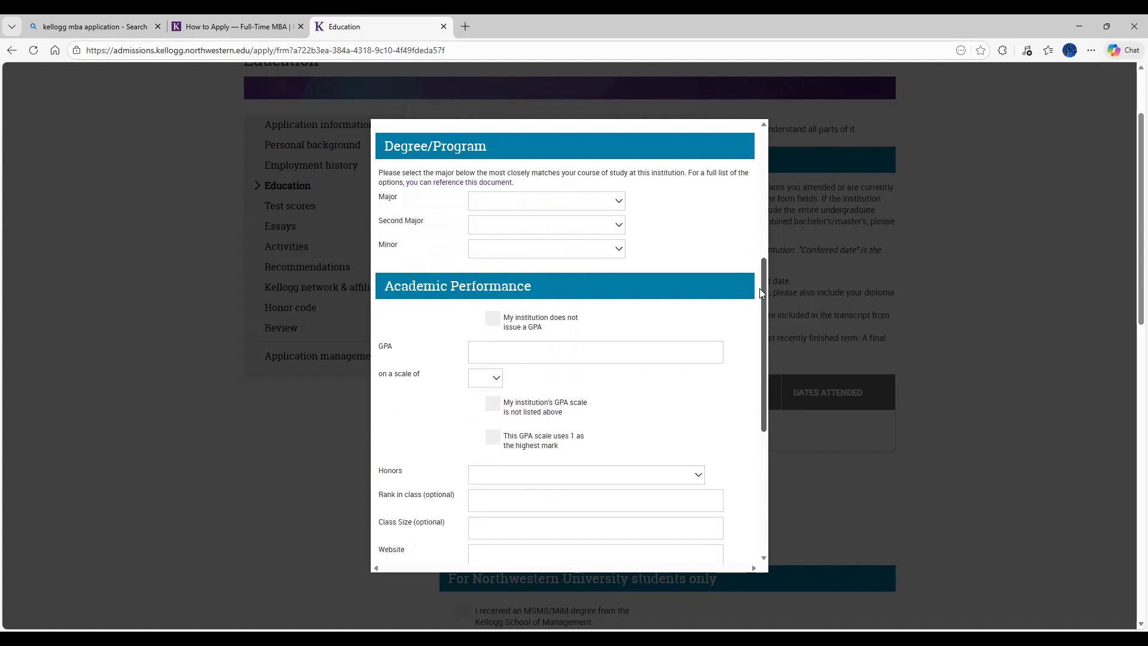
{"action": "left_click", "coordinate": [515, 350]}
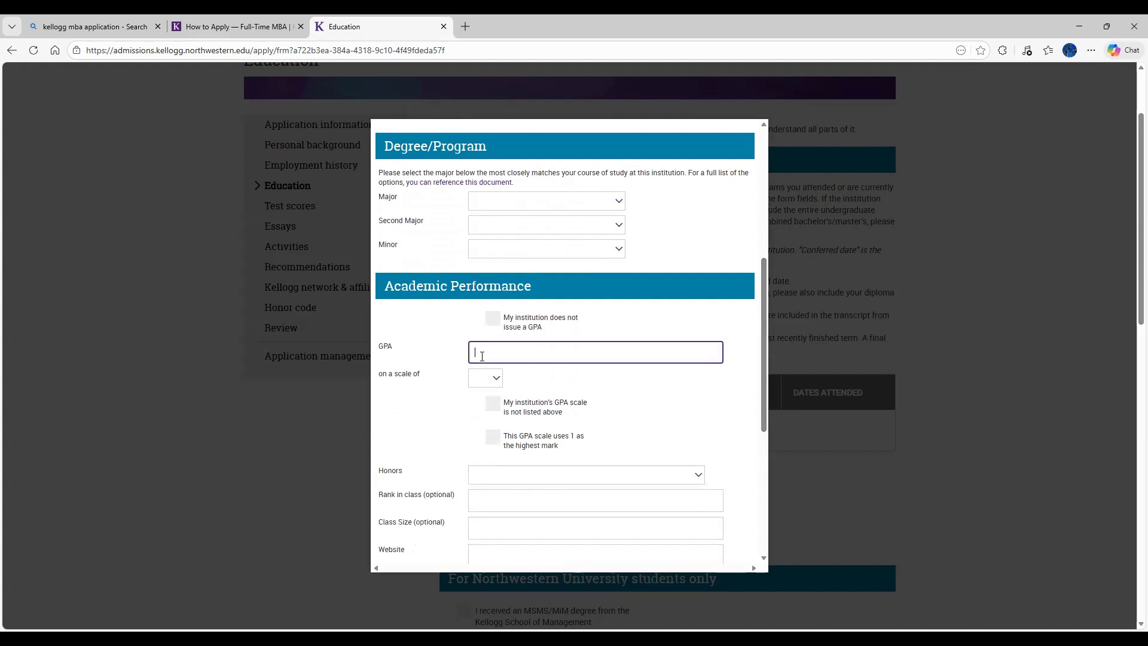
{"action": "left_click", "coordinate": [495, 383]}
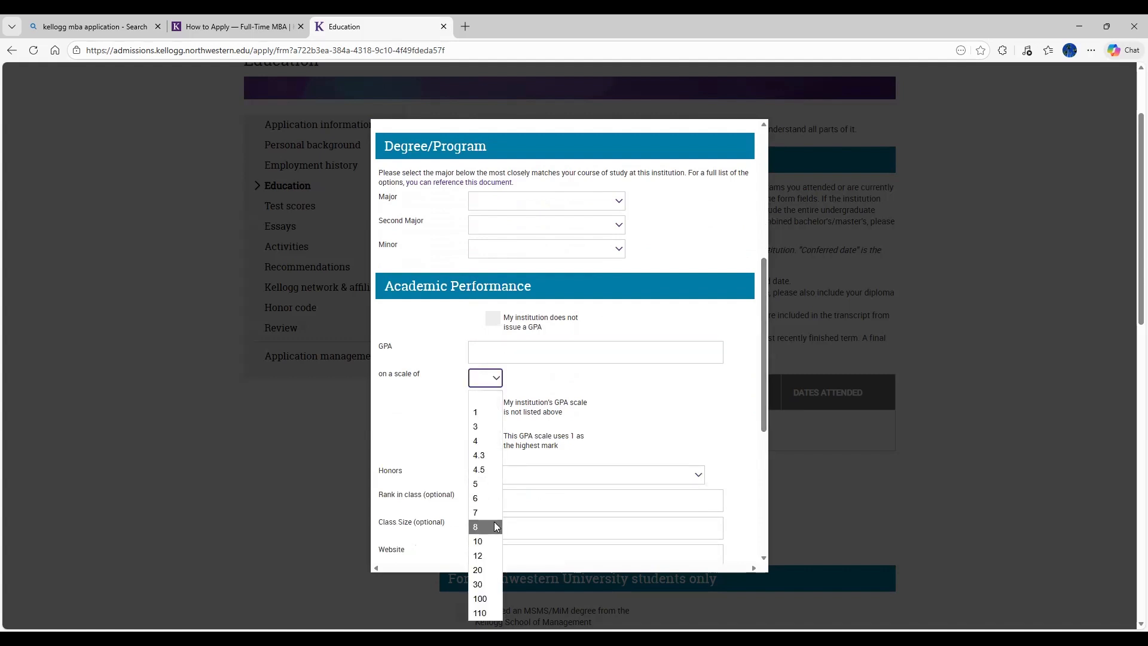
{"action": "left_click", "coordinate": [491, 598]}
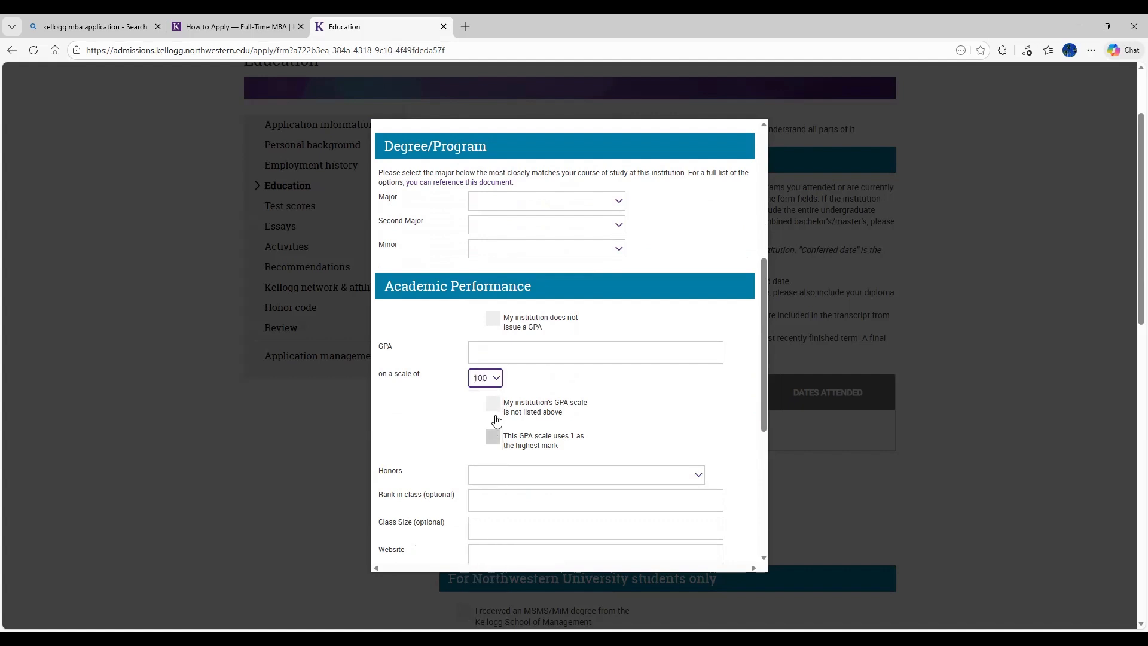
{"action": "left_click", "coordinate": [499, 352]}
{"action": "type", "text": "89"}
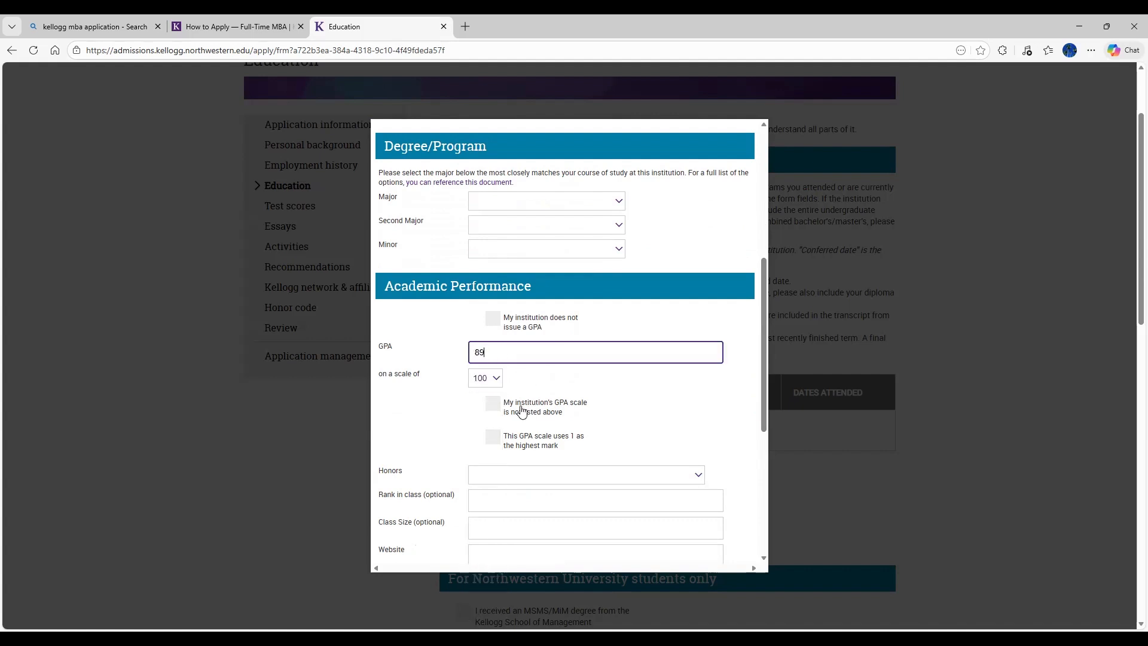
Step: Mark the institution's GPA scale as not listed, review the transcript upload requirements, and cancel the institution entry
{"action": "left_click", "coordinate": [494, 404]}
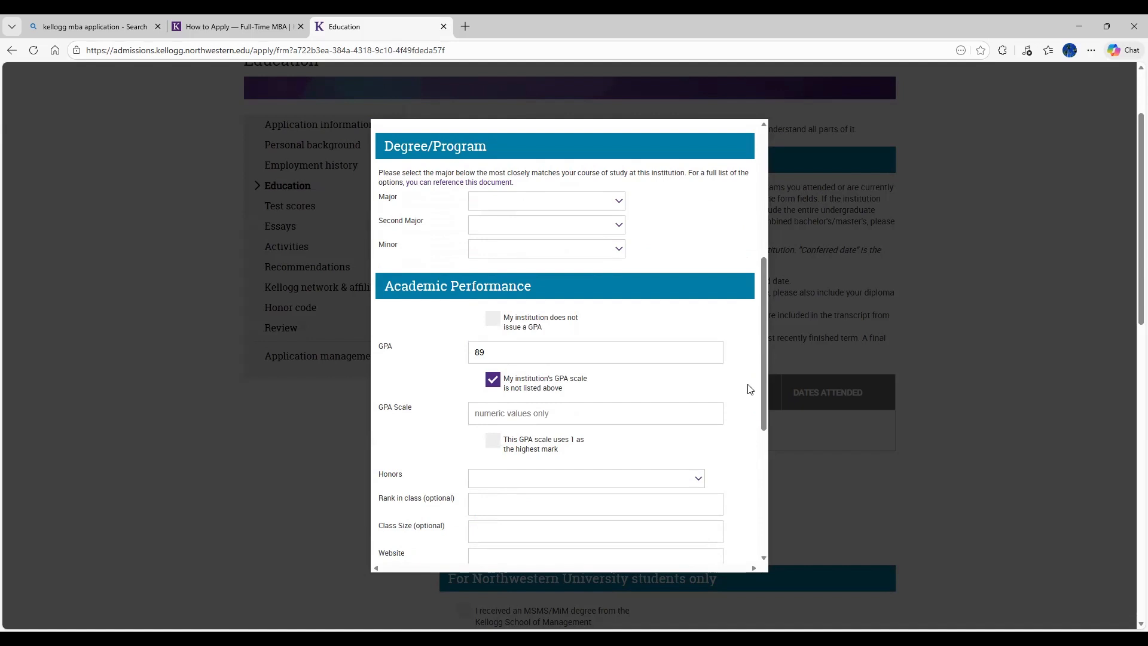
{"action": "left_click_drag", "start_coordinate": [767, 388], "coordinate": [766, 441]}
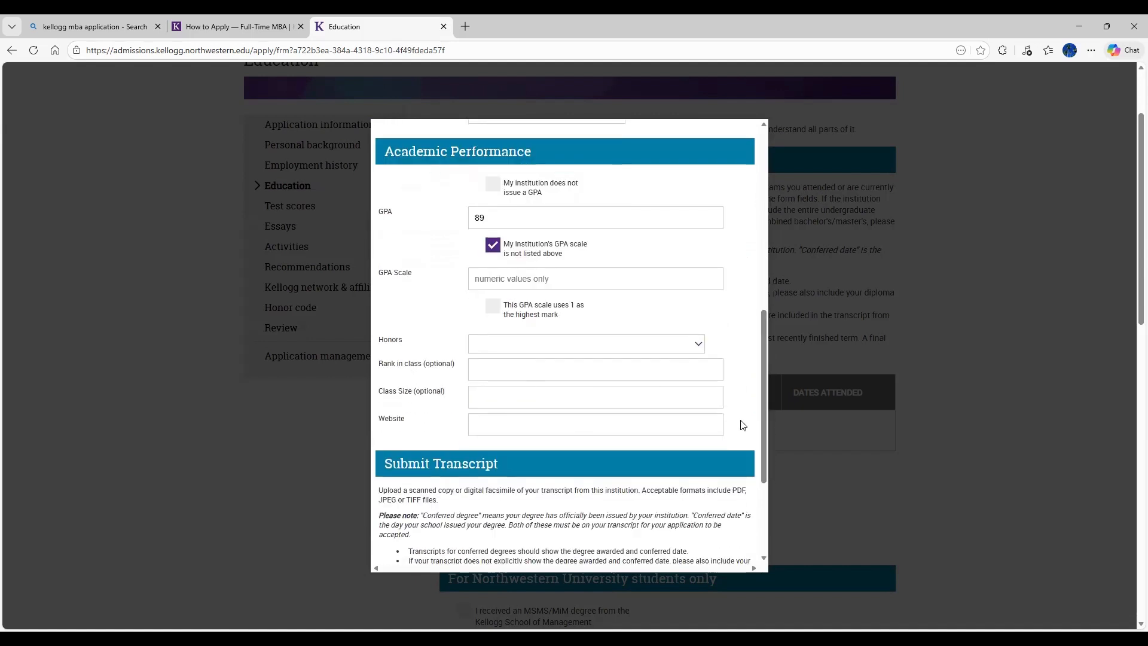
{"action": "left_click_drag", "start_coordinate": [763, 442], "coordinate": [770, 504]}
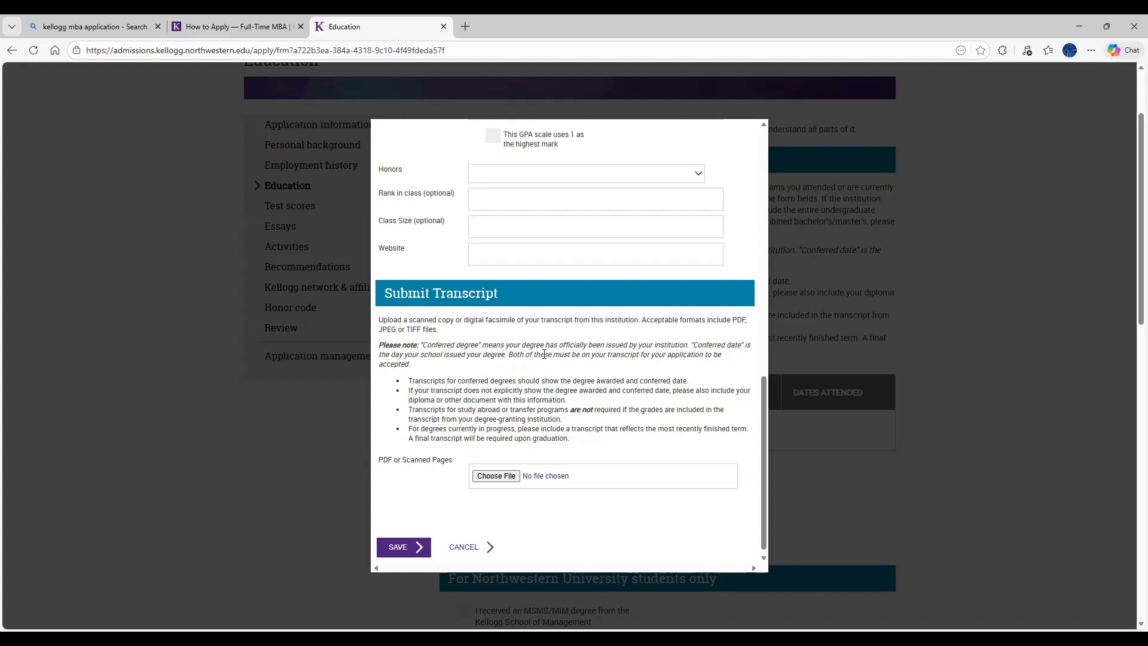
{"action": "left_click", "coordinate": [472, 546]}
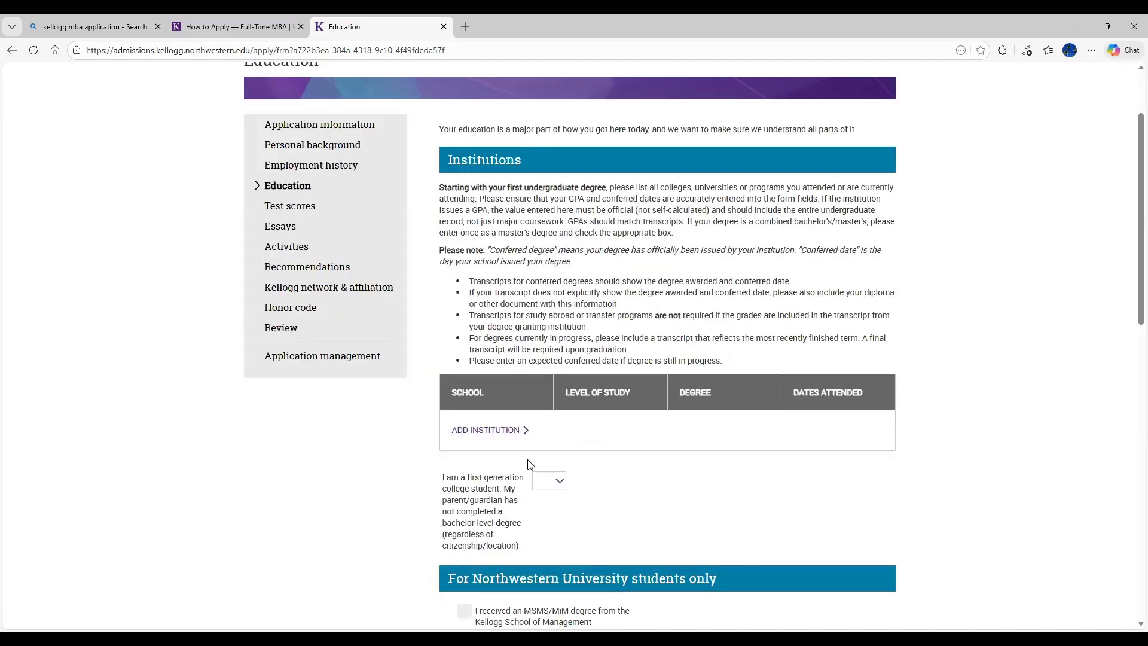
Step: Review the first generation student options, the section for Northwestern University students only, and the Professional certifications section
{"action": "left_click", "coordinate": [560, 484]}
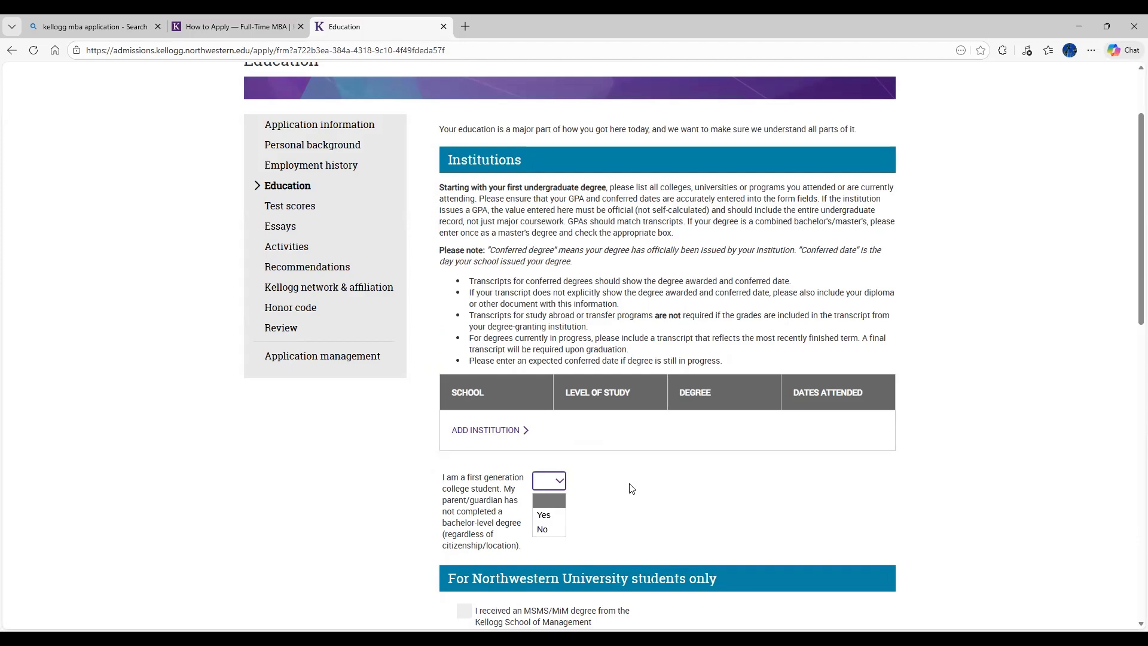
{"action": "scroll", "coordinate": [630, 488], "scroll_direction": "down", "scroll_amount": 6}
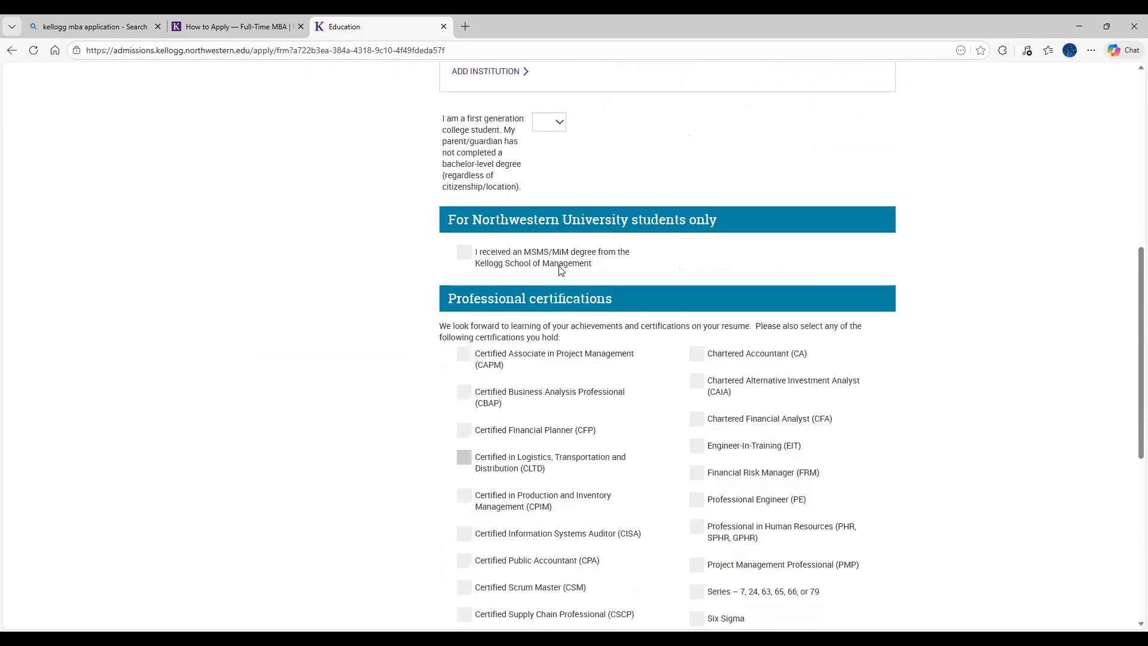
{"action": "left_click_drag", "start_coordinate": [482, 223], "coordinate": [726, 219]}
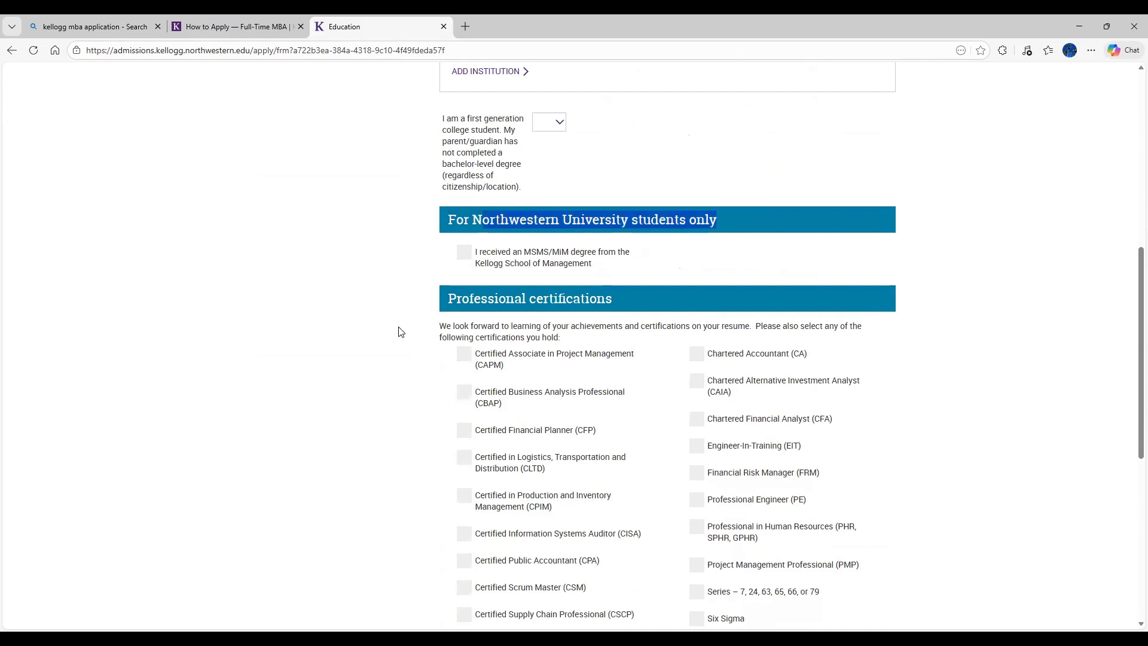
{"action": "triple_click", "coordinate": [486, 296]}
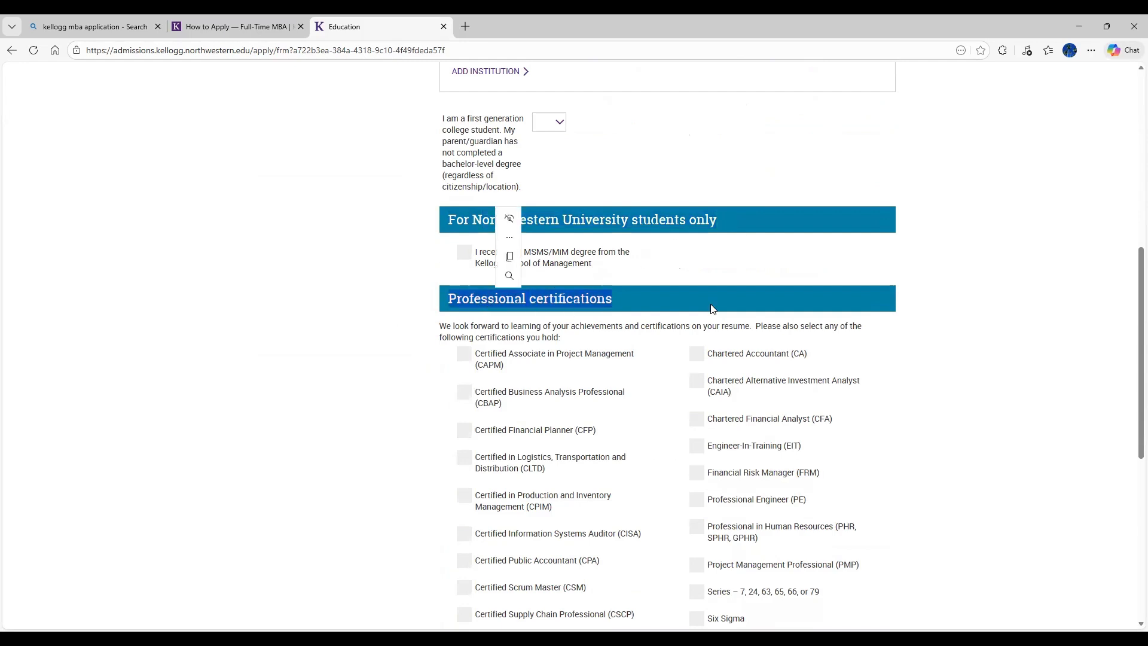
{"action": "left_click", "coordinate": [954, 337]}
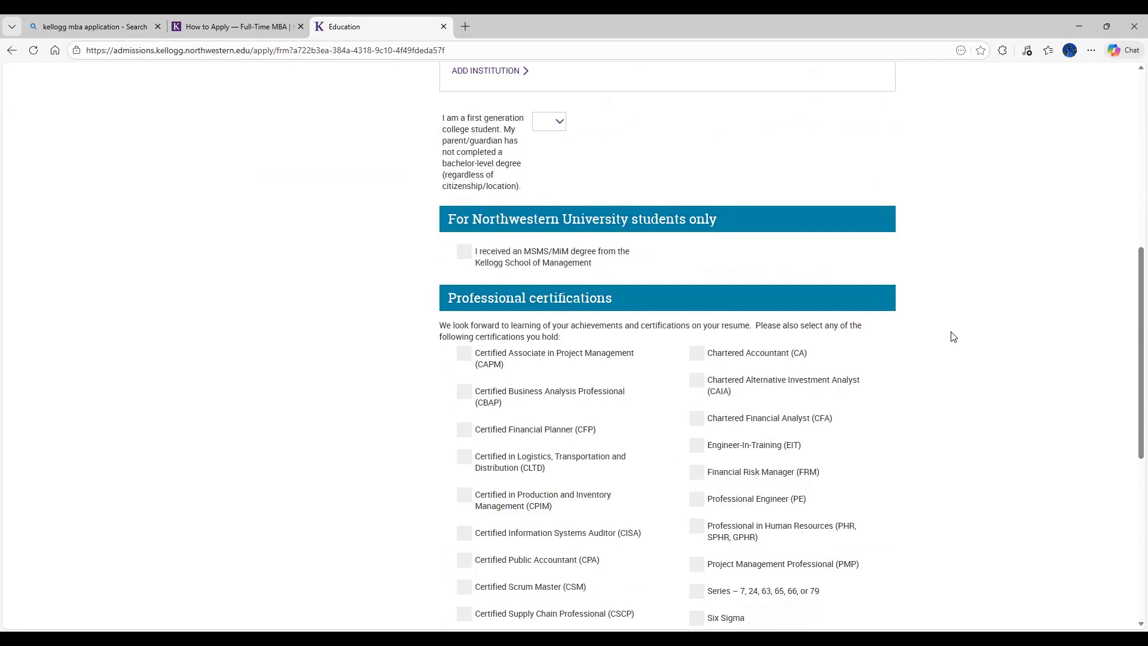
Step: Select Six Sigma among the professional certifications and continue to the Test scores section
{"action": "scroll", "coordinate": [953, 336], "scroll_direction": "down", "scroll_amount": 1}
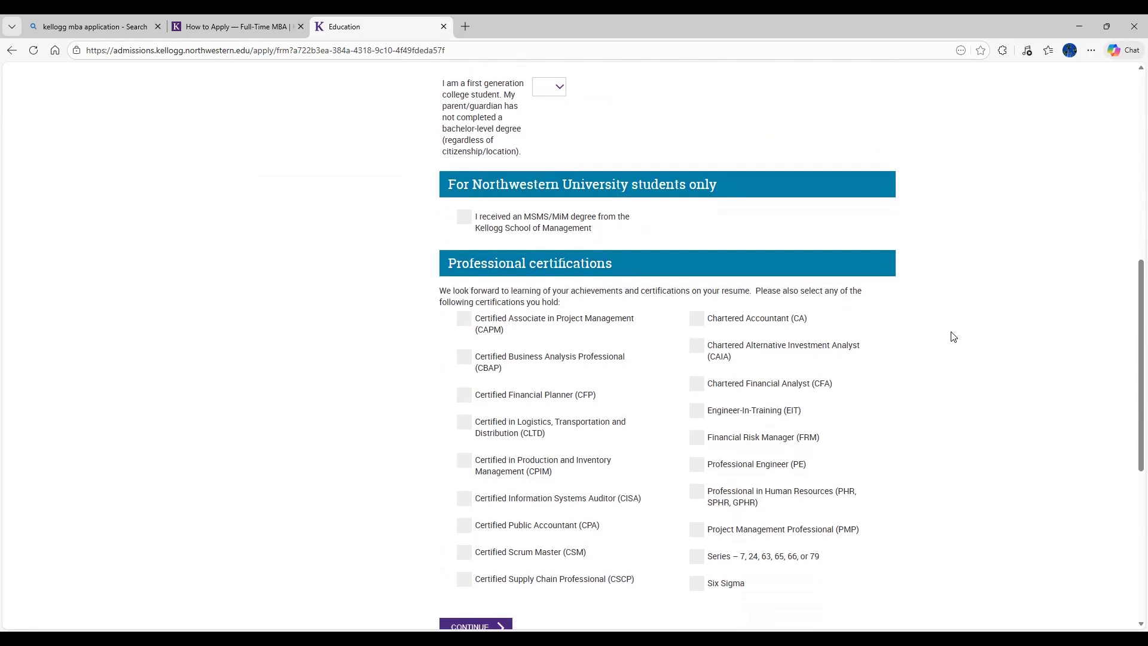
{"action": "scroll", "coordinate": [953, 337], "scroll_direction": "down", "scroll_amount": 1}
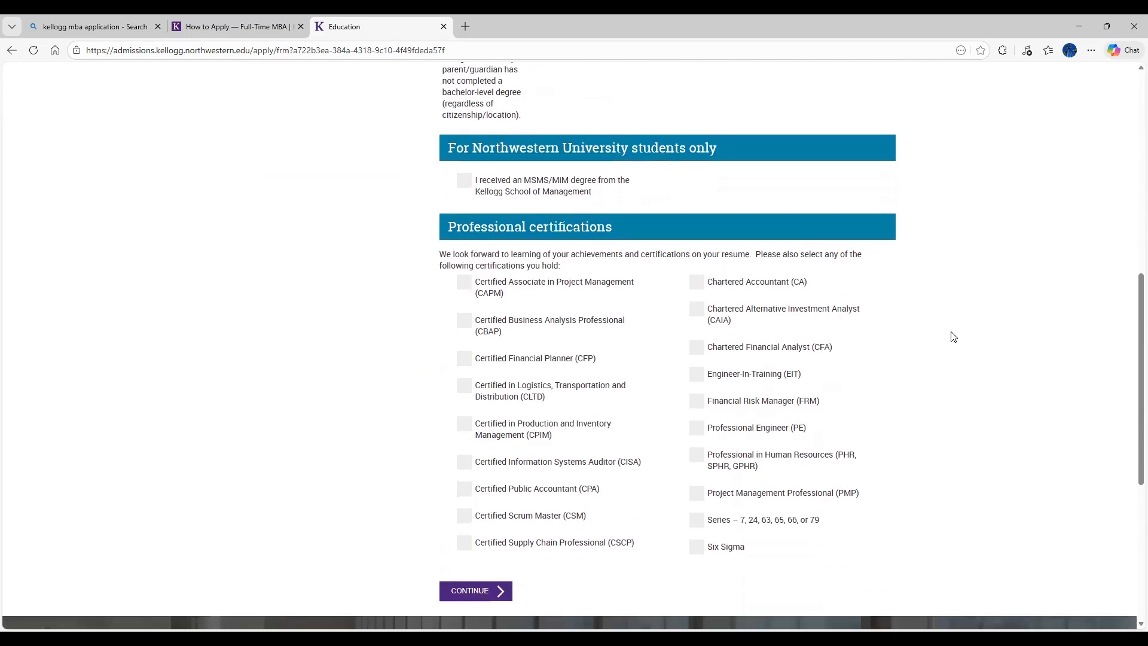
{"action": "scroll", "coordinate": [953, 337], "scroll_direction": "down", "scroll_amount": 1}
{"action": "scroll", "coordinate": [954, 337], "scroll_direction": "down", "scroll_amount": 1}
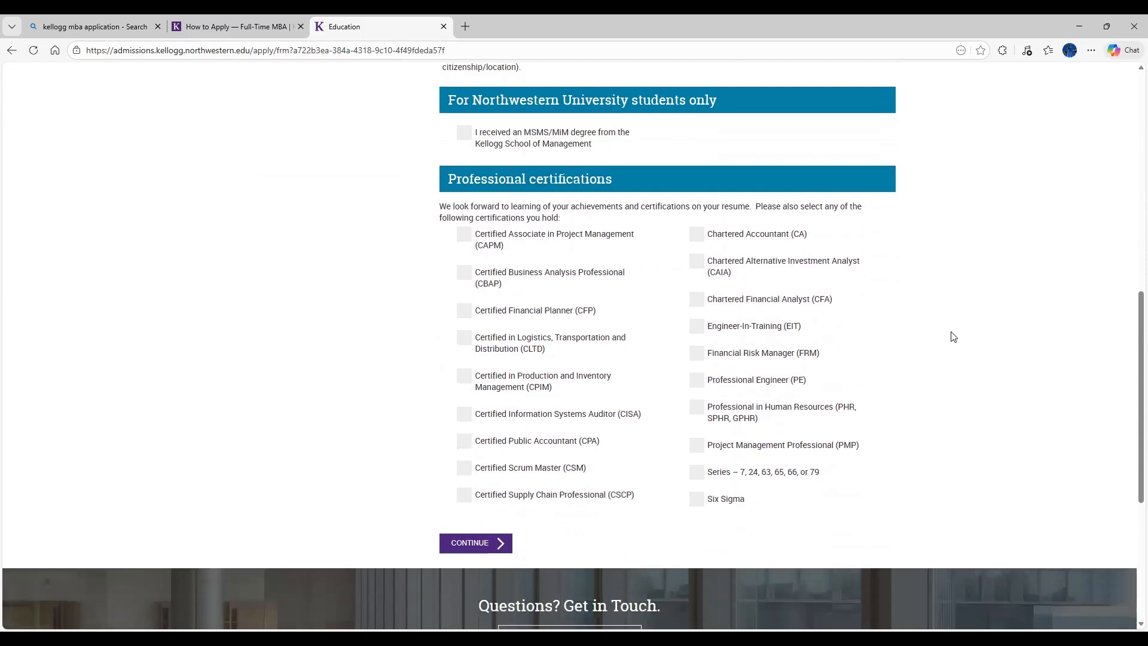
{"action": "left_click", "coordinate": [697, 499]}
{"action": "left_click", "coordinate": [482, 542]}
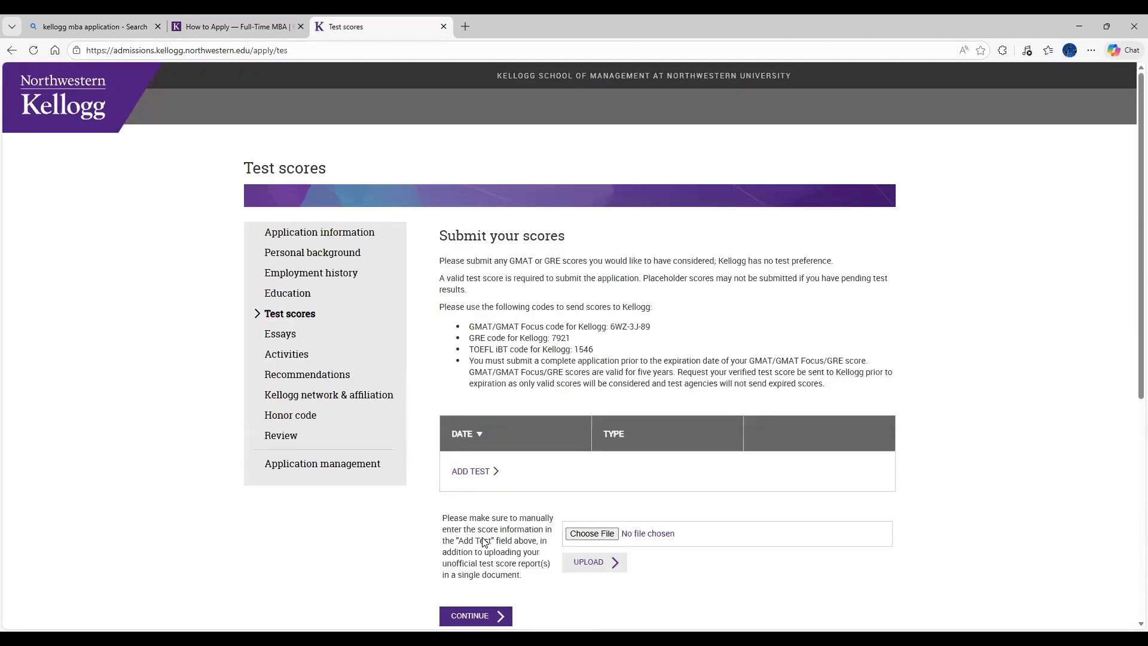
Step: Open a new test entry, examine the available test types, and cancel the entry
{"action": "scroll", "coordinate": [484, 541], "scroll_direction": "down", "scroll_amount": 1}
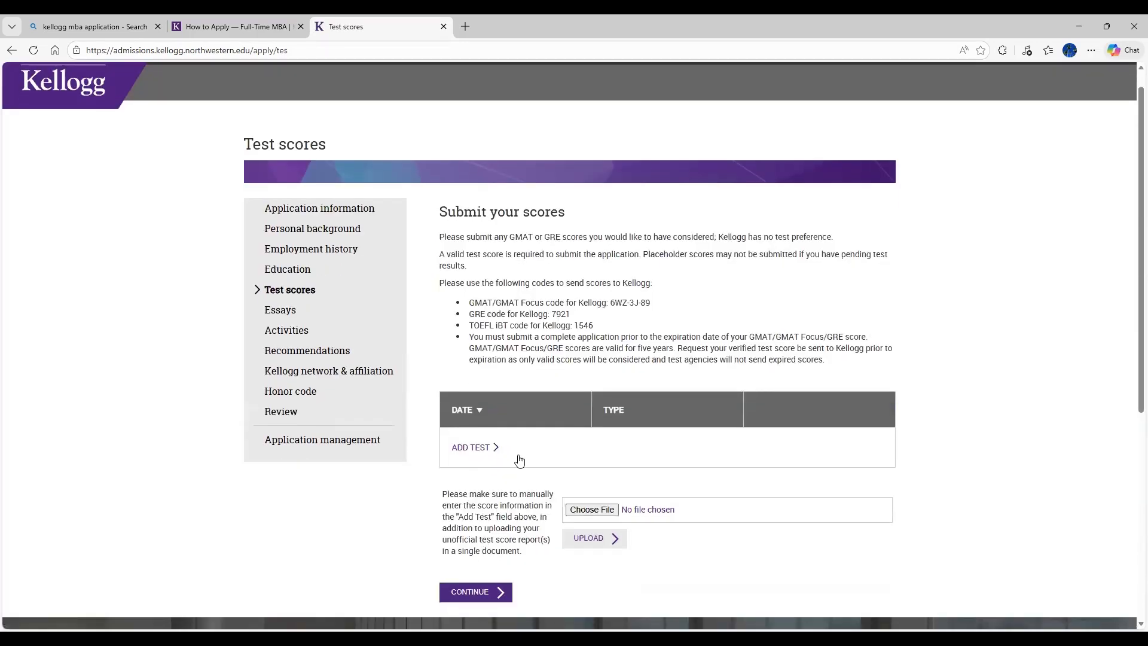
{"action": "left_click", "coordinate": [479, 442]}
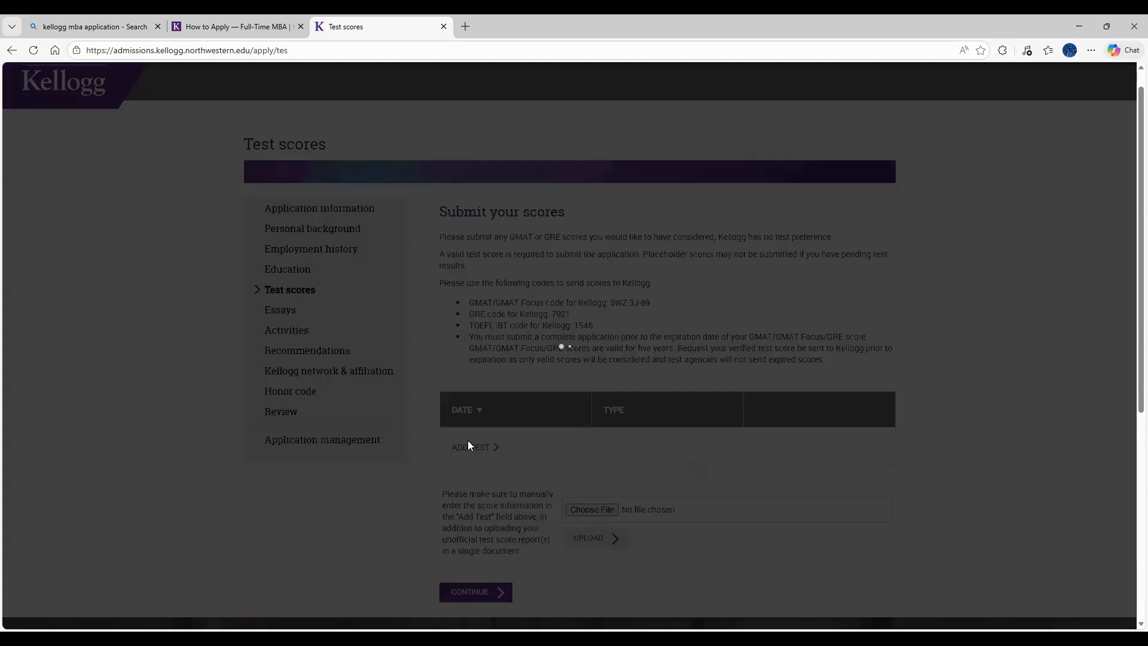
{"action": "left_click", "coordinate": [528, 167]}
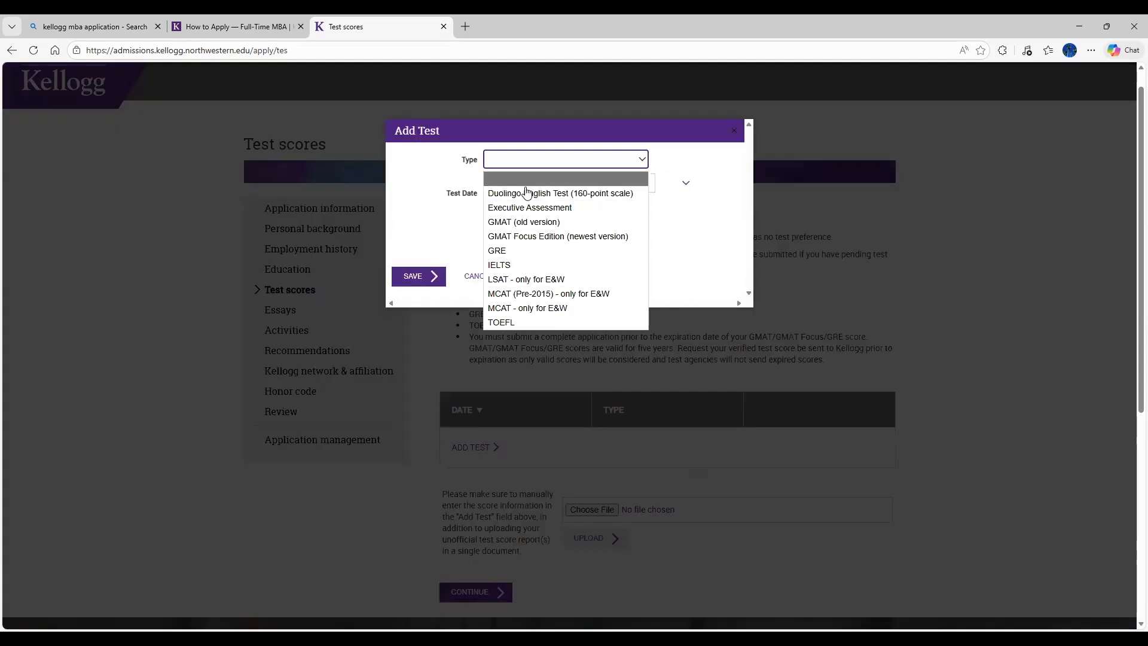
{"action": "key", "text": "Escape"}
{"action": "left_click", "coordinate": [482, 278]}
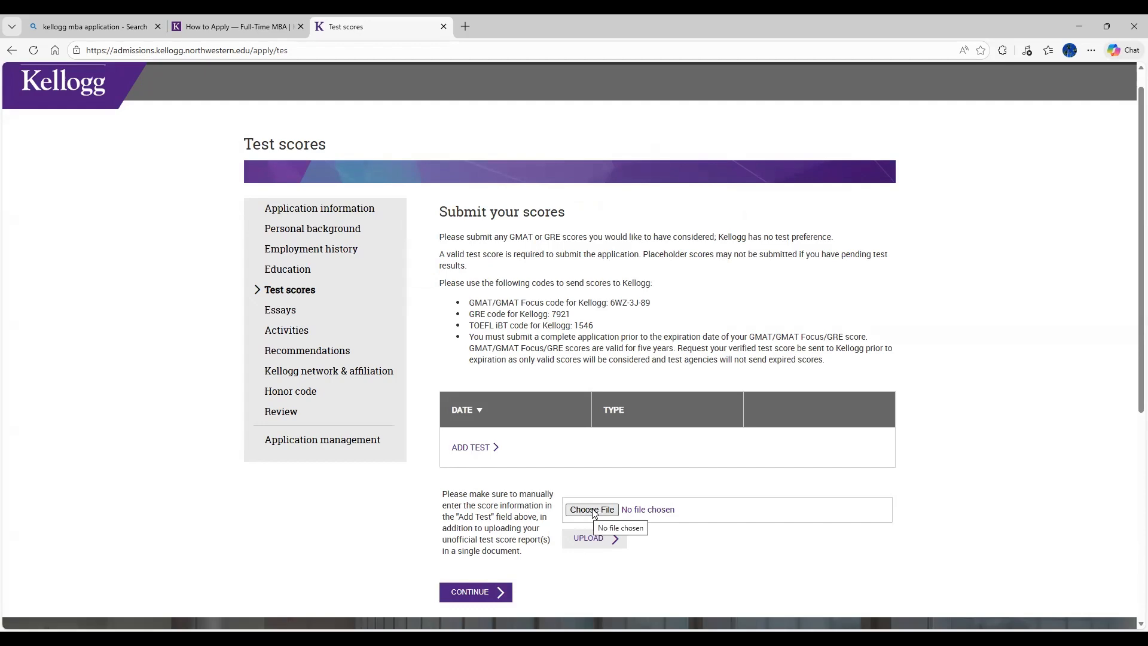
Step: Continue to the Essays section and review the prompts for Essay 1, Essay 2 and Additional information
{"action": "left_click", "coordinate": [474, 594]}
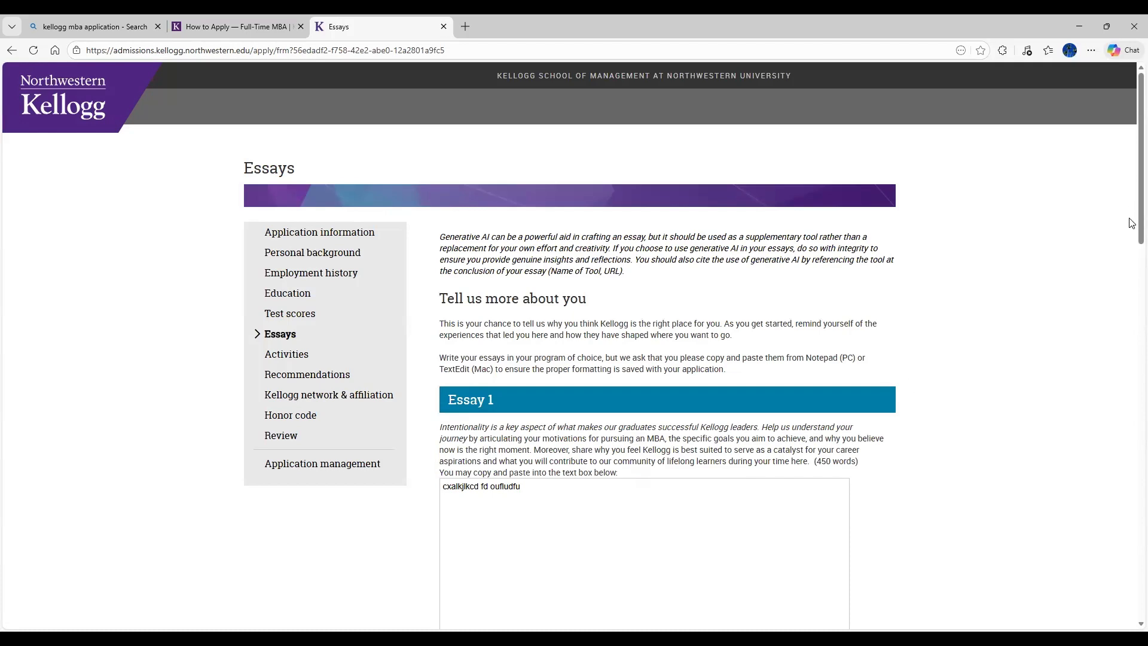
{"action": "scroll", "coordinate": [1132, 228], "scroll_direction": "down", "scroll_amount": 2}
{"action": "scroll", "coordinate": [1133, 228], "scroll_direction": "down", "scroll_amount": 10}
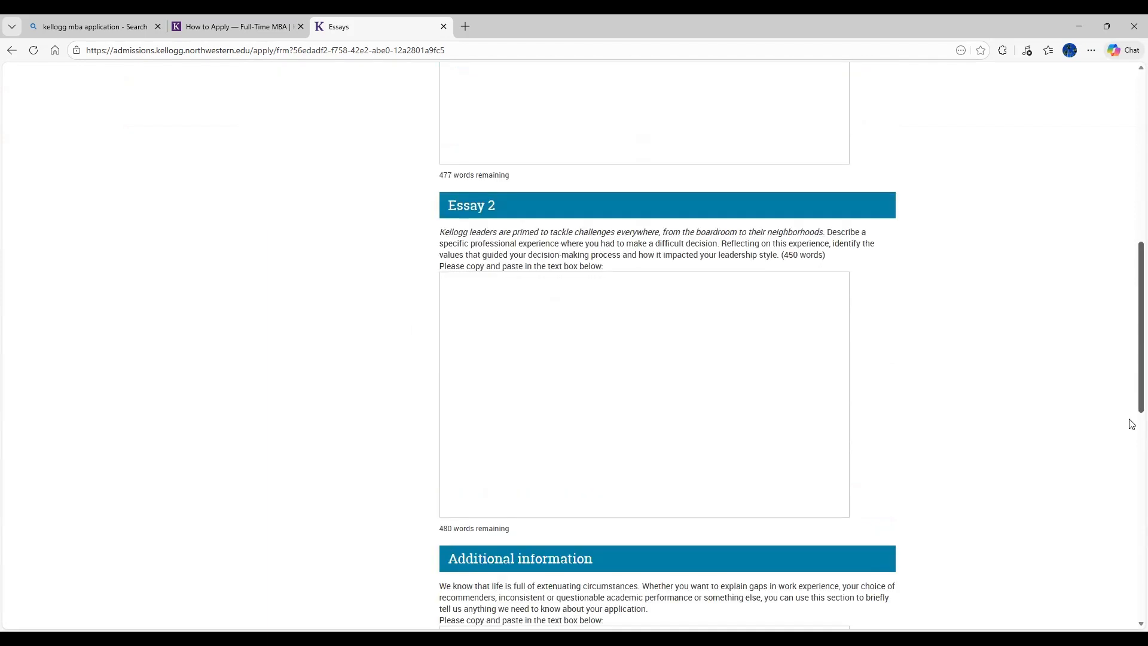
{"action": "scroll", "coordinate": [1132, 430], "scroll_direction": "down", "scroll_amount": 4}
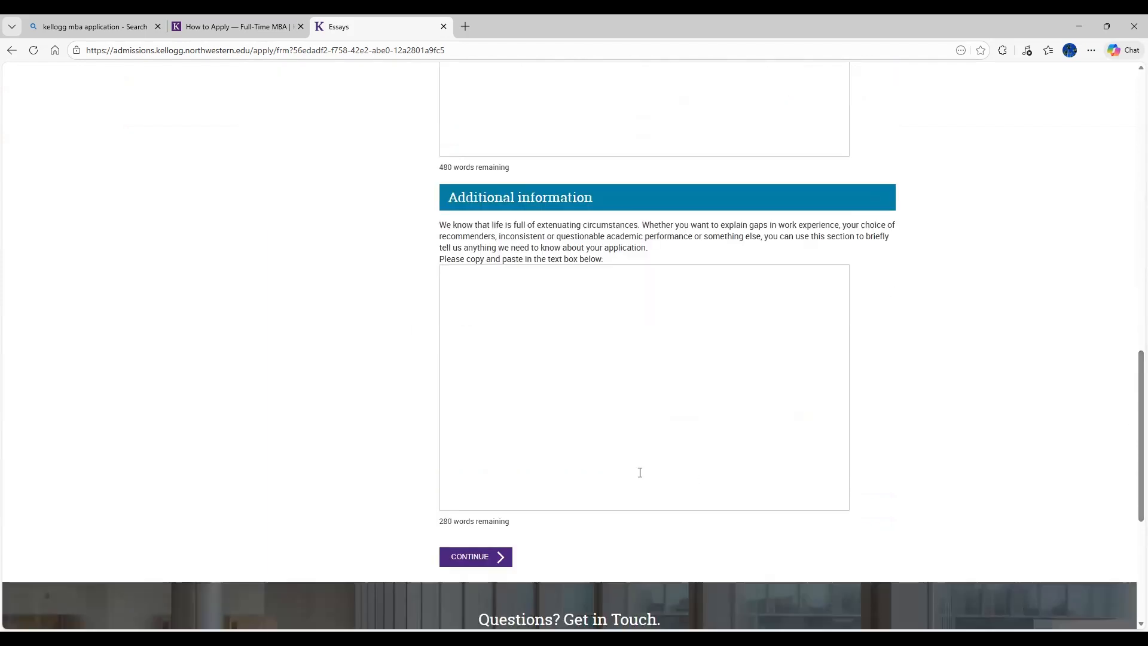
Step: Continue to the Activities section and review the extracurricular activities and International experiences requirements
{"action": "left_click", "coordinate": [502, 557]}
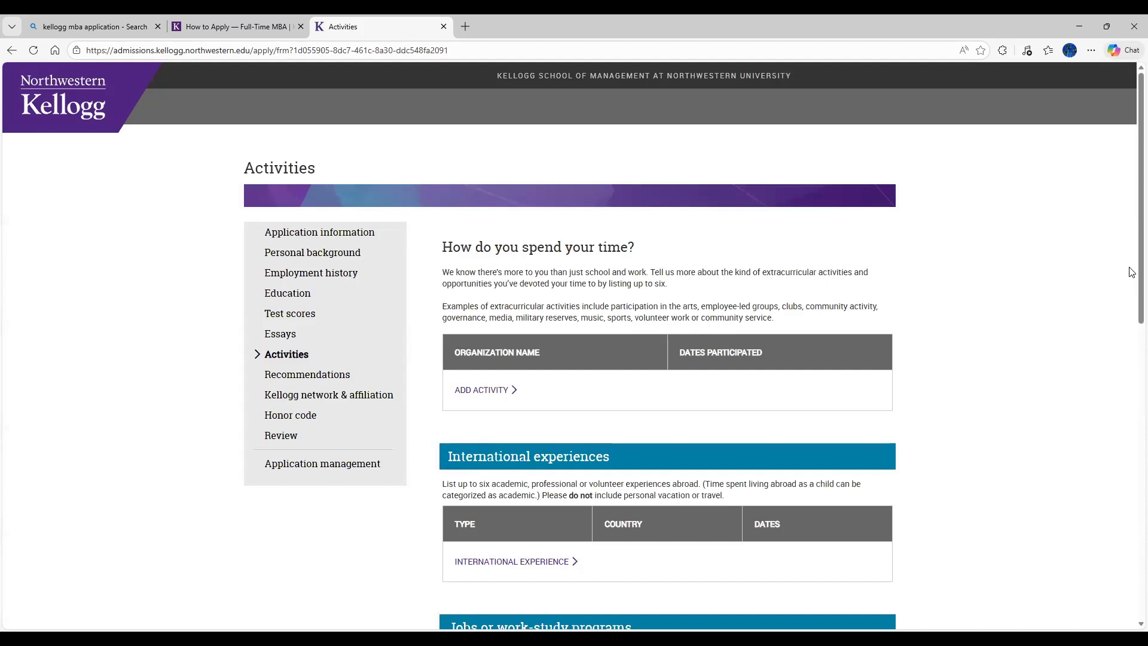
{"action": "scroll", "coordinate": [1133, 287], "scroll_direction": "down", "scroll_amount": 2}
{"action": "scroll", "coordinate": [1132, 291], "scroll_direction": "down", "scroll_amount": 1}
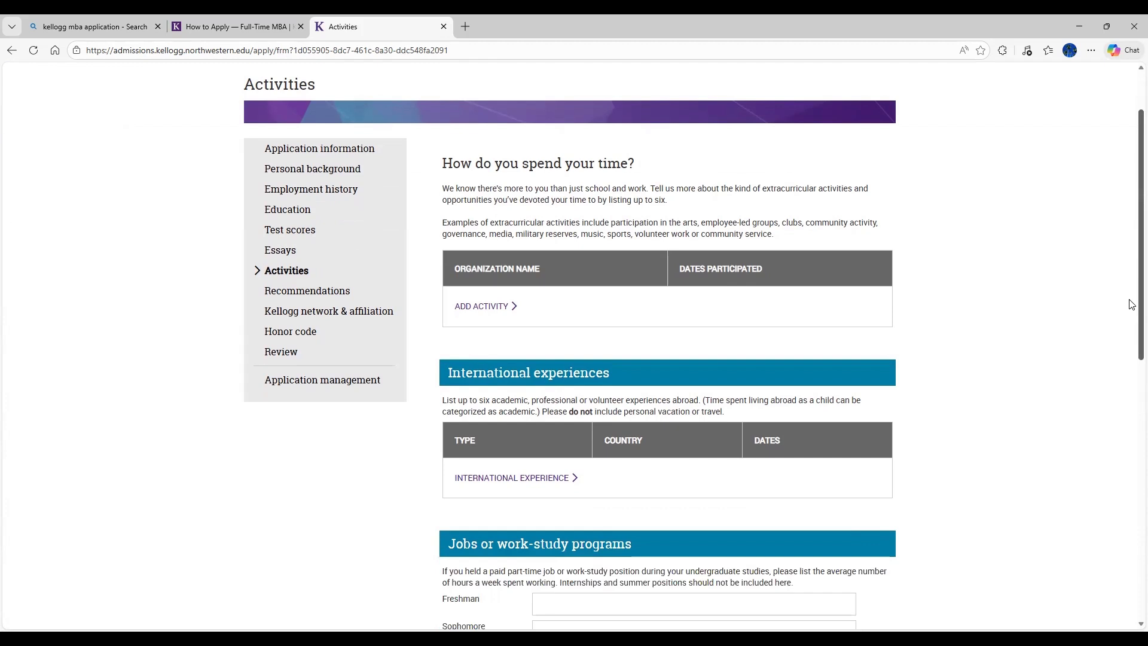
{"action": "scroll", "coordinate": [1132, 299], "scroll_direction": "up", "scroll_amount": 1}
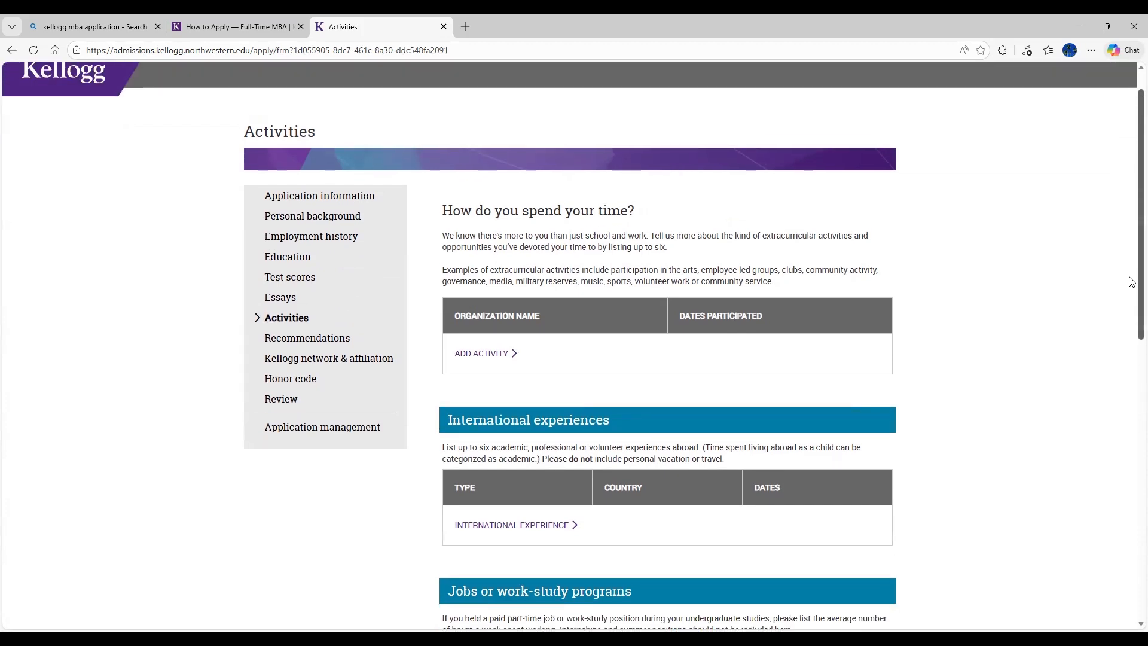
{"action": "scroll", "coordinate": [1132, 282], "scroll_direction": "up", "scroll_amount": 1}
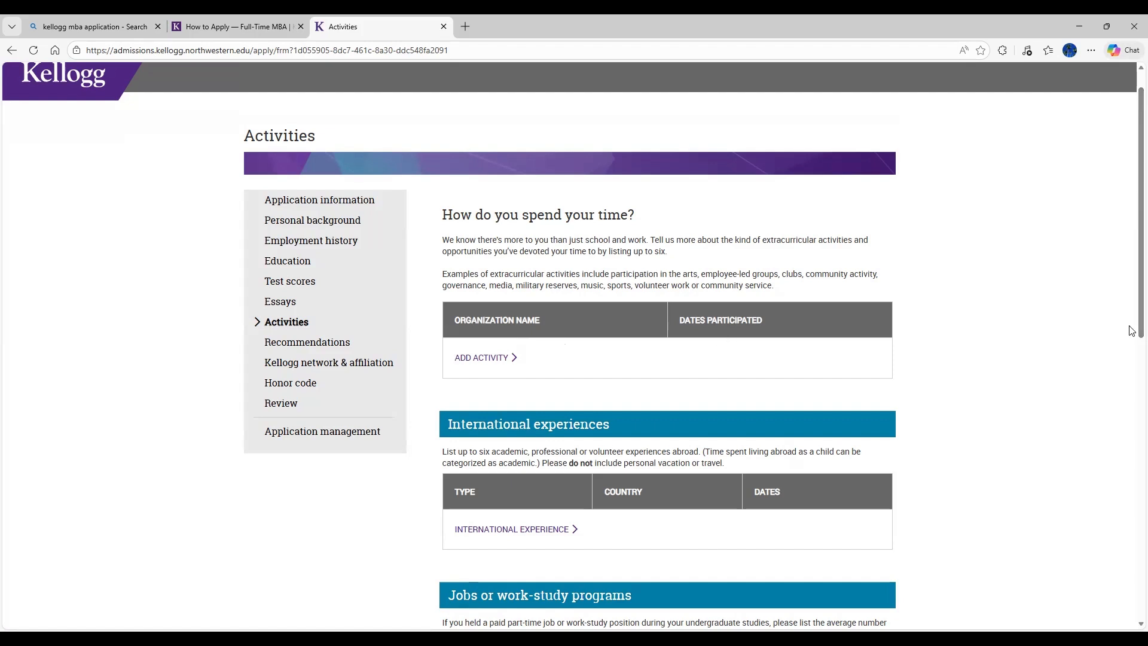
{"action": "left_click_drag", "start_coordinate": [1133, 328], "coordinate": [1132, 370]}
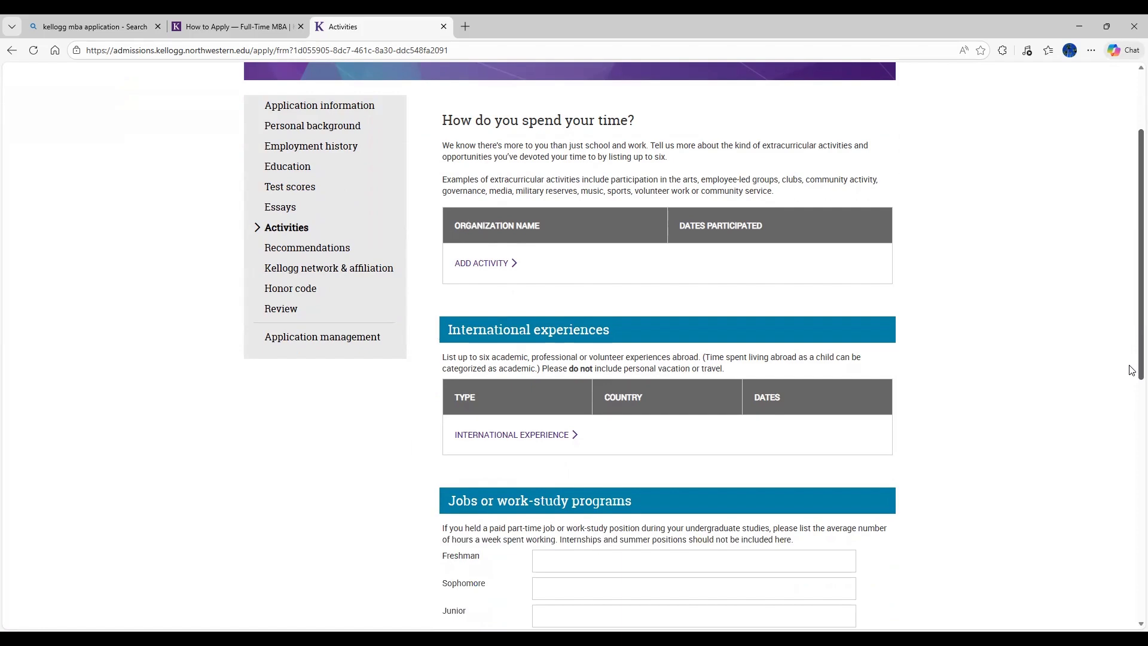
{"action": "scroll", "coordinate": [1124, 374], "scroll_direction": "down", "scroll_amount": 2}
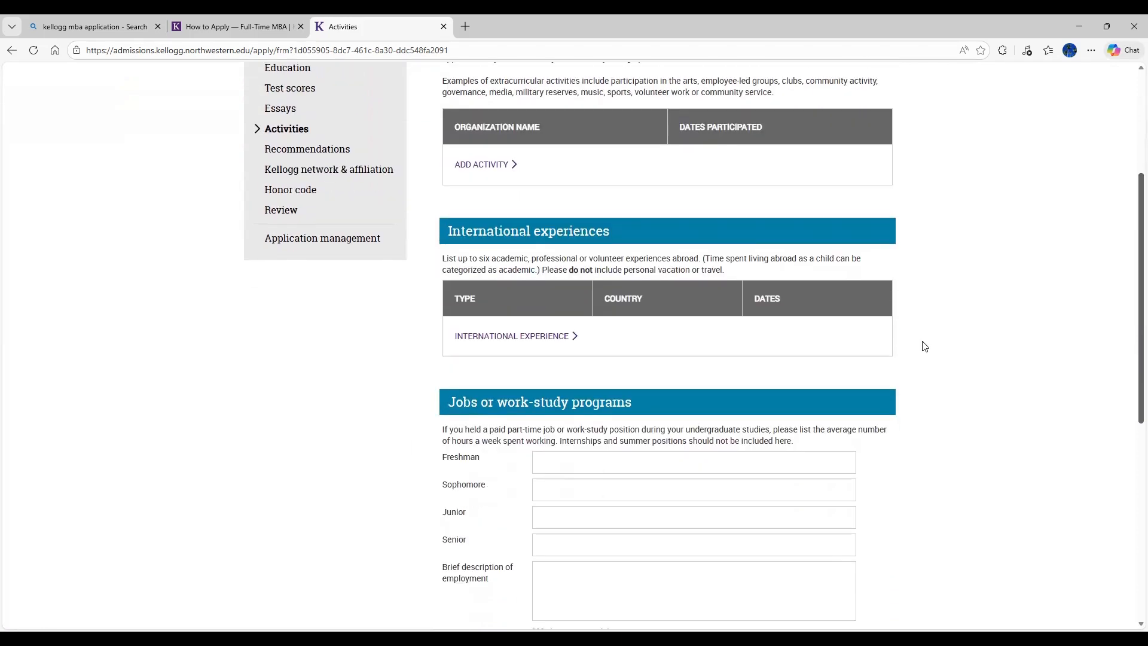
Step: Open a new international experience entry, try the Professional type with Albania as the country, and cancel the entry
{"action": "left_click", "coordinate": [544, 338]}
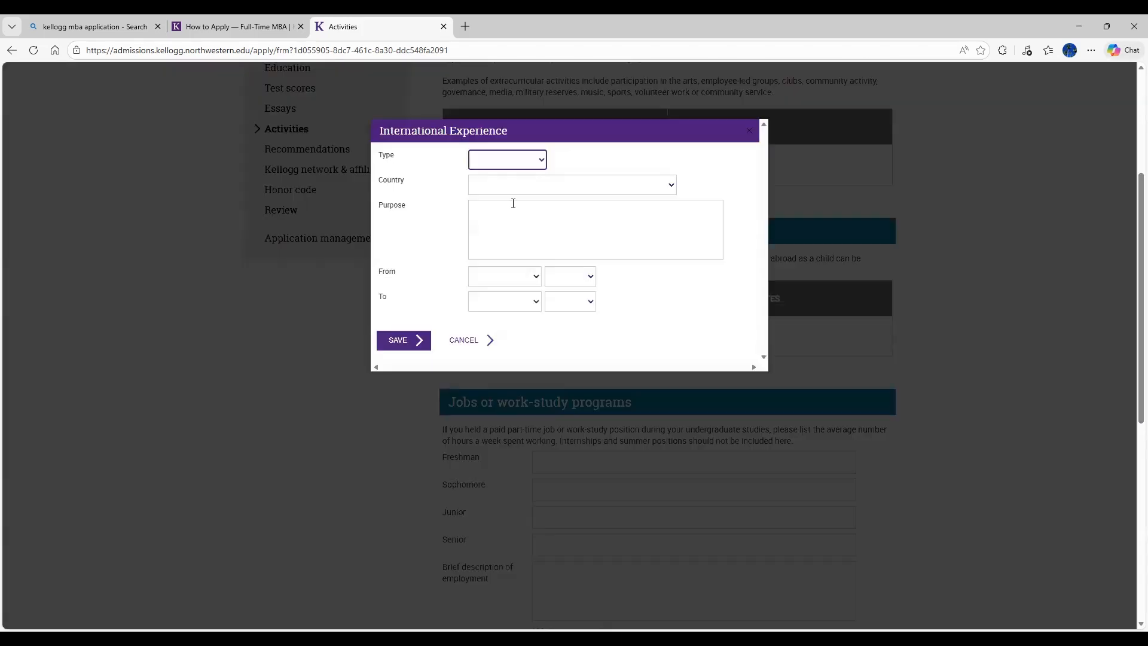
{"action": "left_click", "coordinate": [514, 172]}
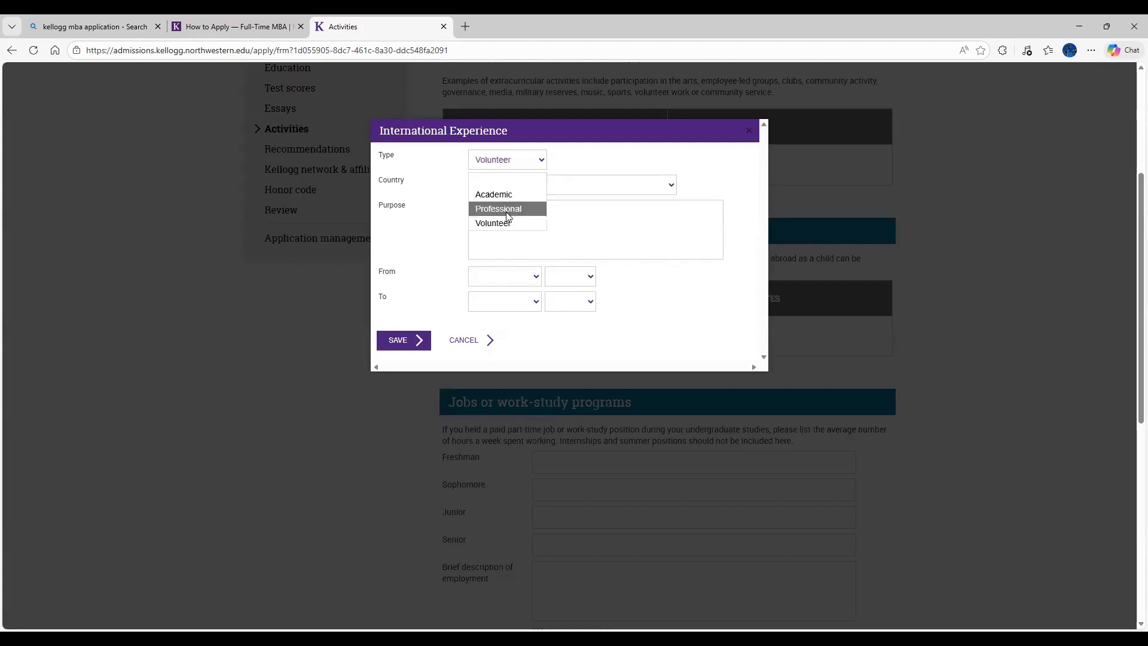
{"action": "left_click", "coordinate": [505, 204]}
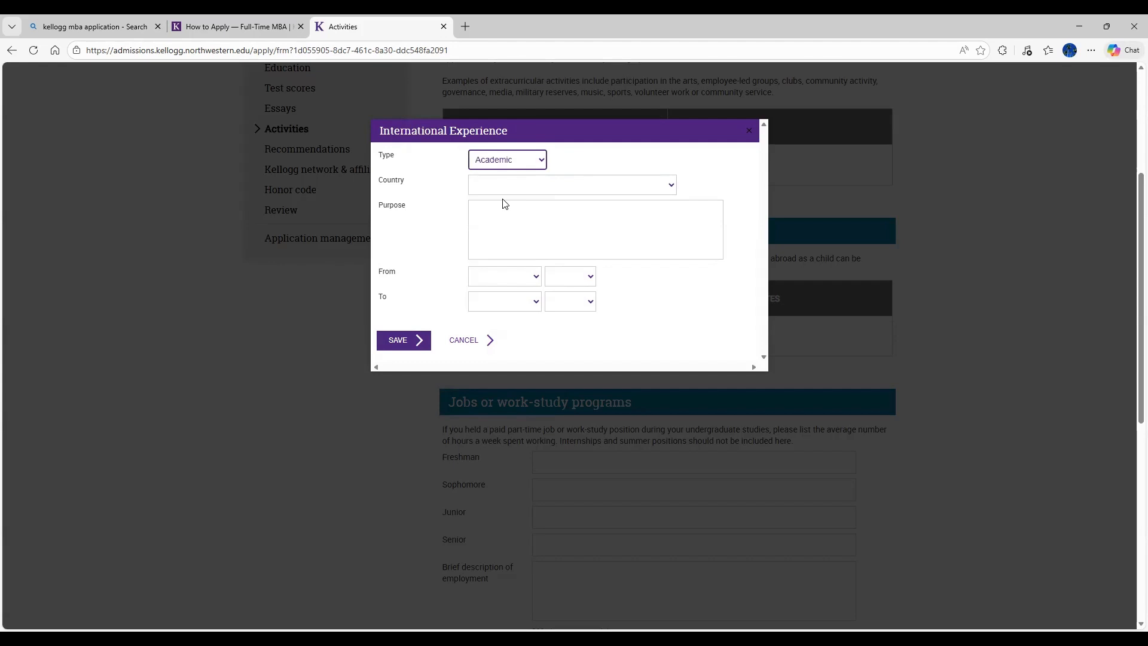
{"action": "left_click", "coordinate": [511, 171]}
{"action": "left_click", "coordinate": [506, 208]}
{"action": "left_click", "coordinate": [543, 244]}
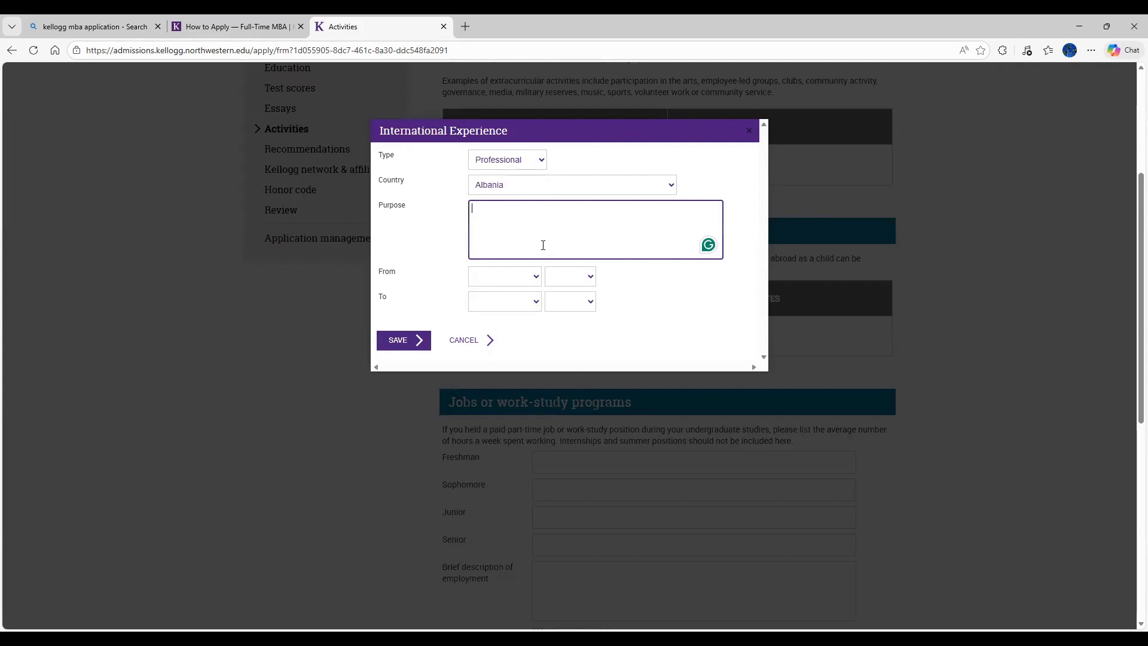
{"action": "left_click", "coordinate": [471, 341]}
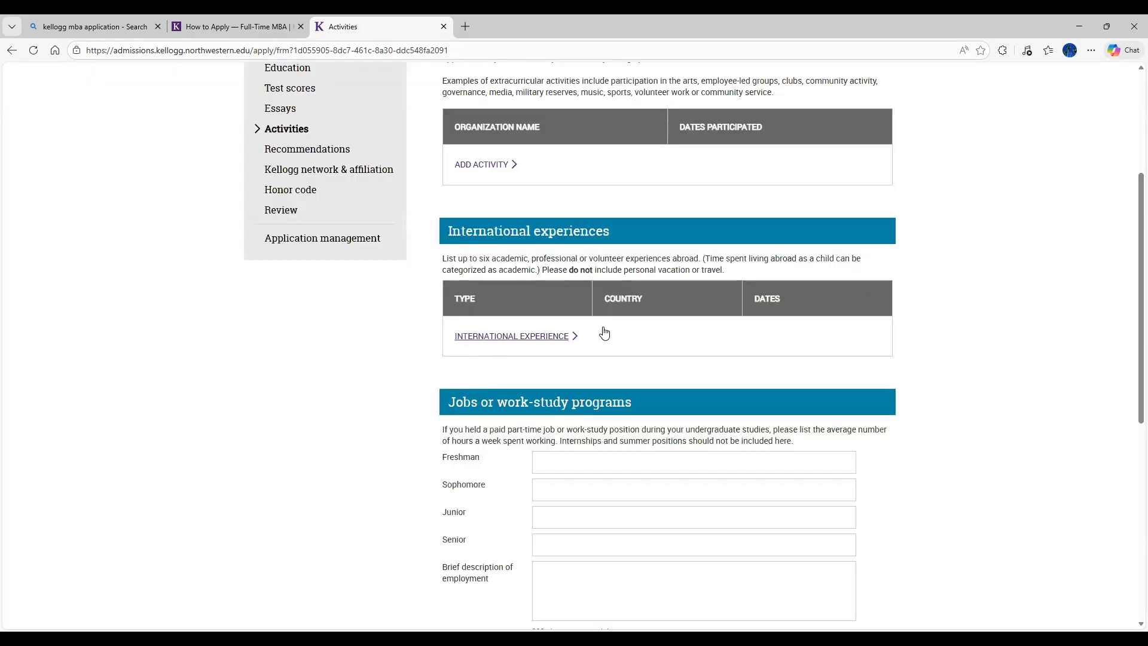
{"action": "key", "text": "ctrl+a"}
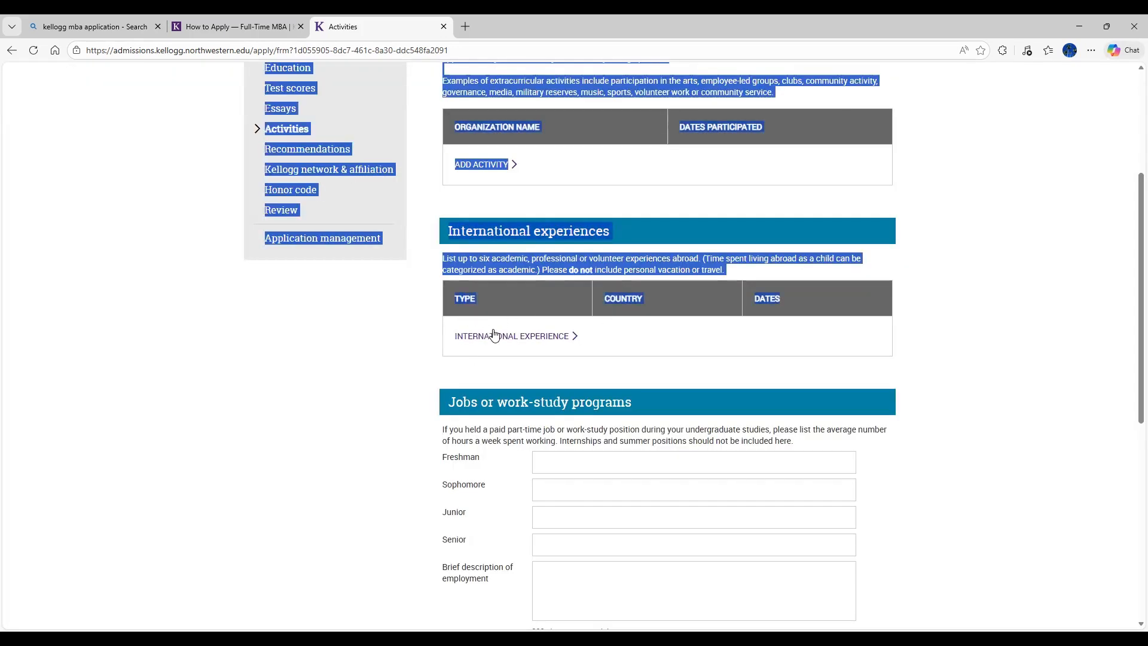
{"action": "left_click", "coordinate": [436, 329]}
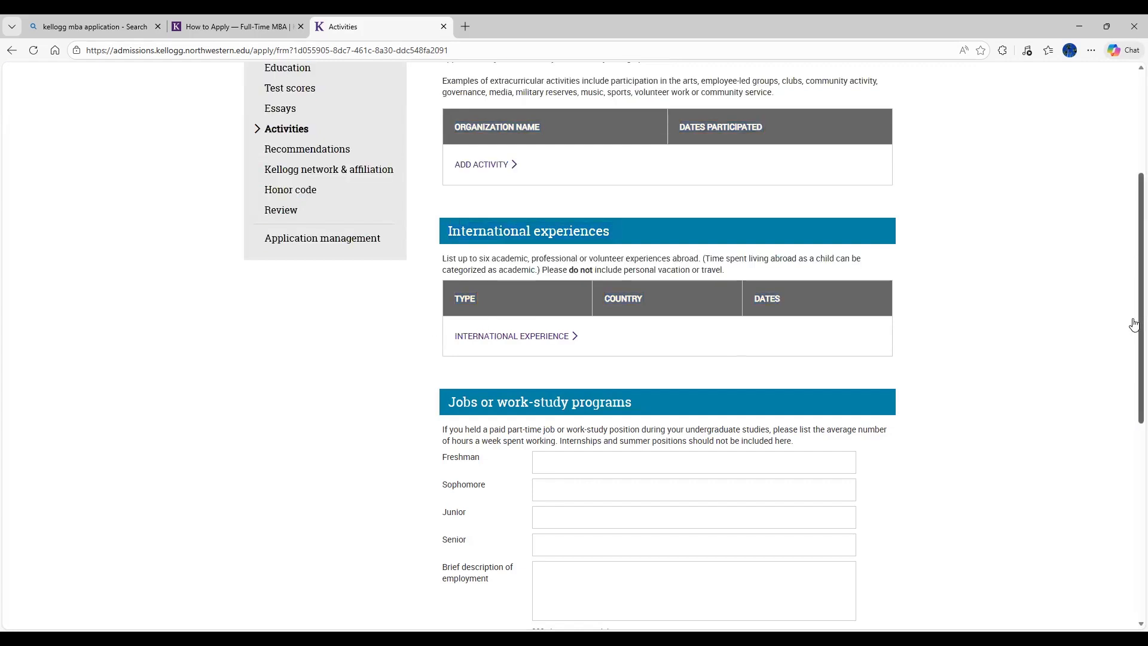
Step: Review the Jobs or work-study programs instructions and fields, and continue to the Recommendations section
{"action": "scroll", "coordinate": [1135, 335], "scroll_direction": "down", "scroll_amount": 1}
{"action": "scroll", "coordinate": [1134, 363], "scroll_direction": "down", "scroll_amount": 2}
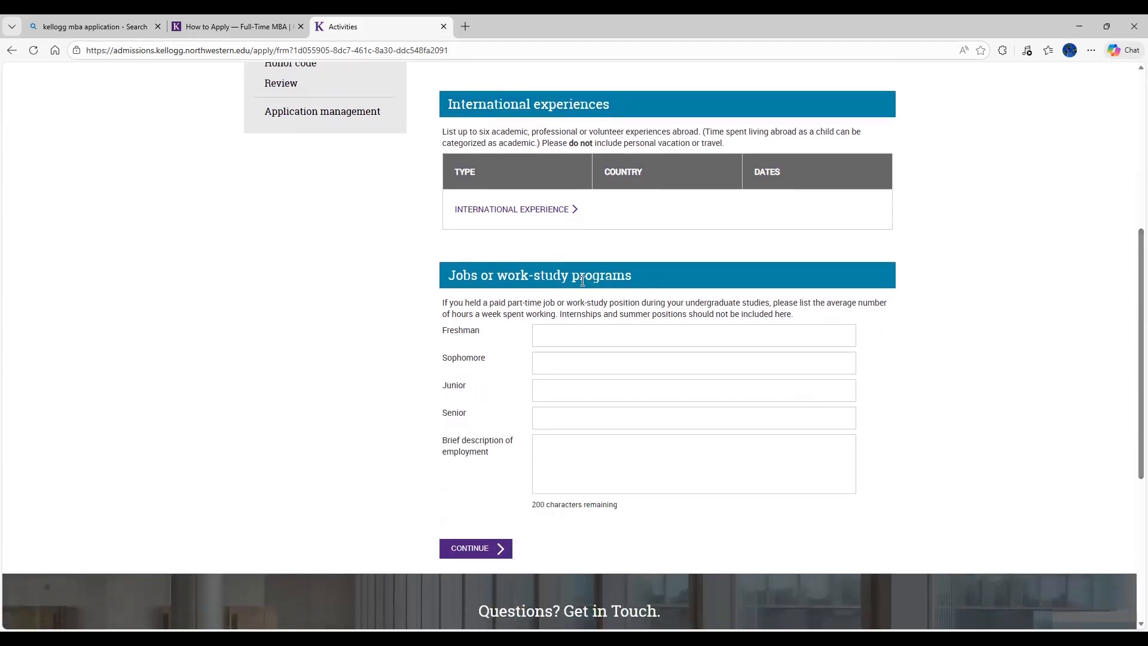
{"action": "left_click_drag", "start_coordinate": [482, 276], "coordinate": [609, 306]}
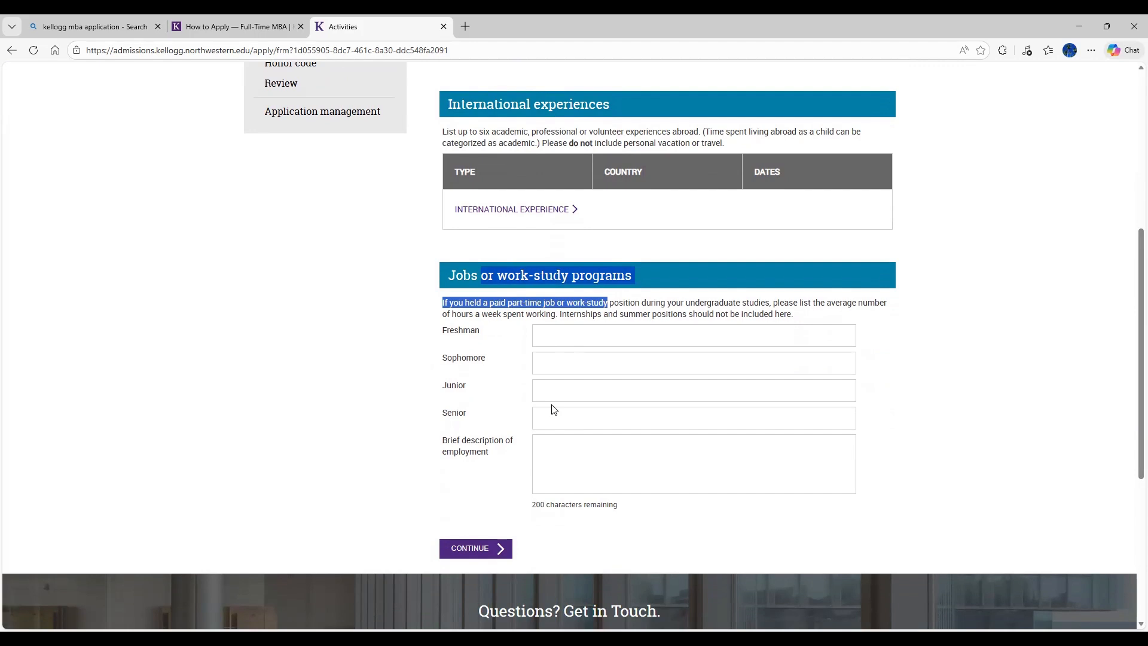
{"action": "left_click", "coordinate": [462, 547]}
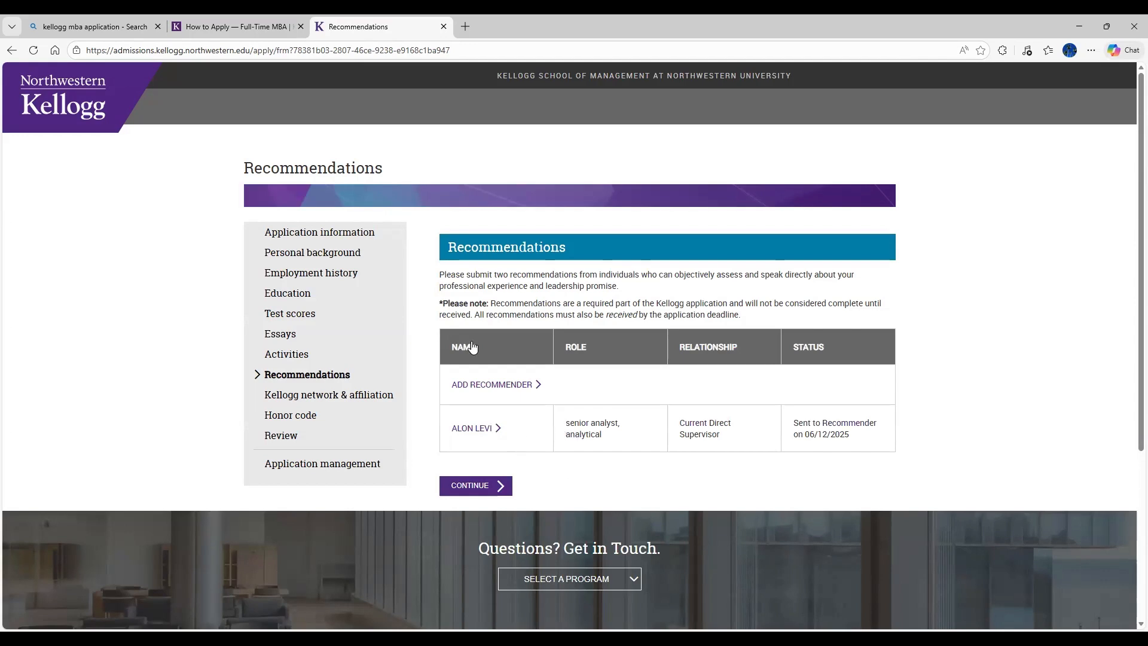
Step: Open a new recommender form, examine its fields, try the option to waive the right to access the report, and cancel the form
{"action": "left_click", "coordinate": [482, 385]}
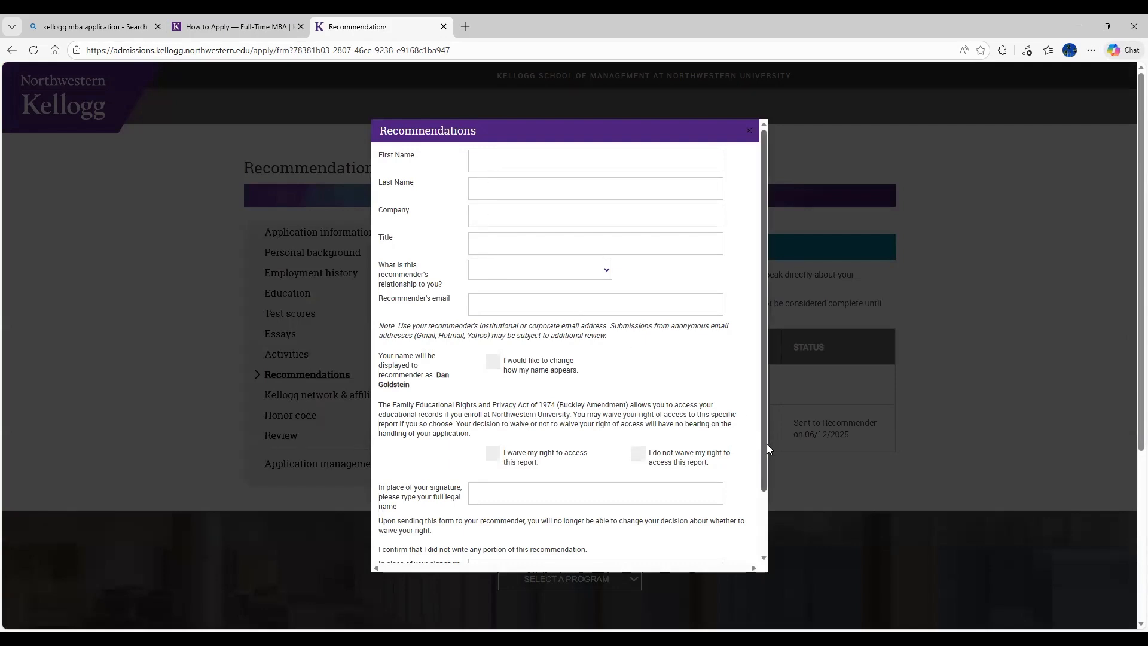
{"action": "left_click_drag", "start_coordinate": [768, 449], "coordinate": [770, 504]}
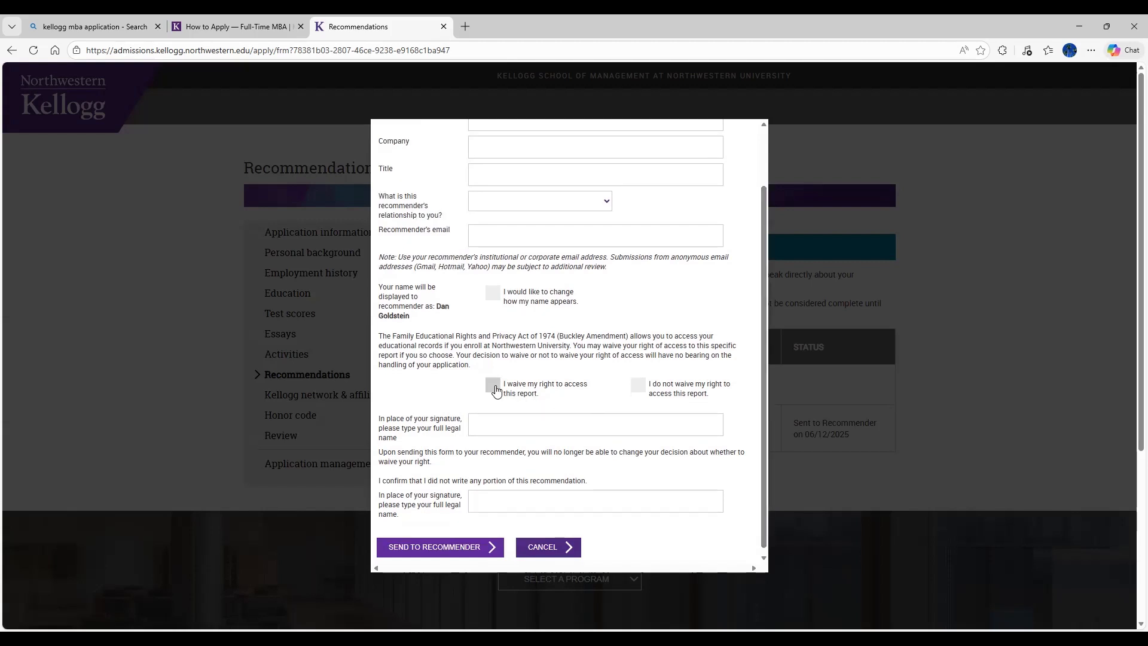
{"action": "left_click", "coordinate": [530, 388]}
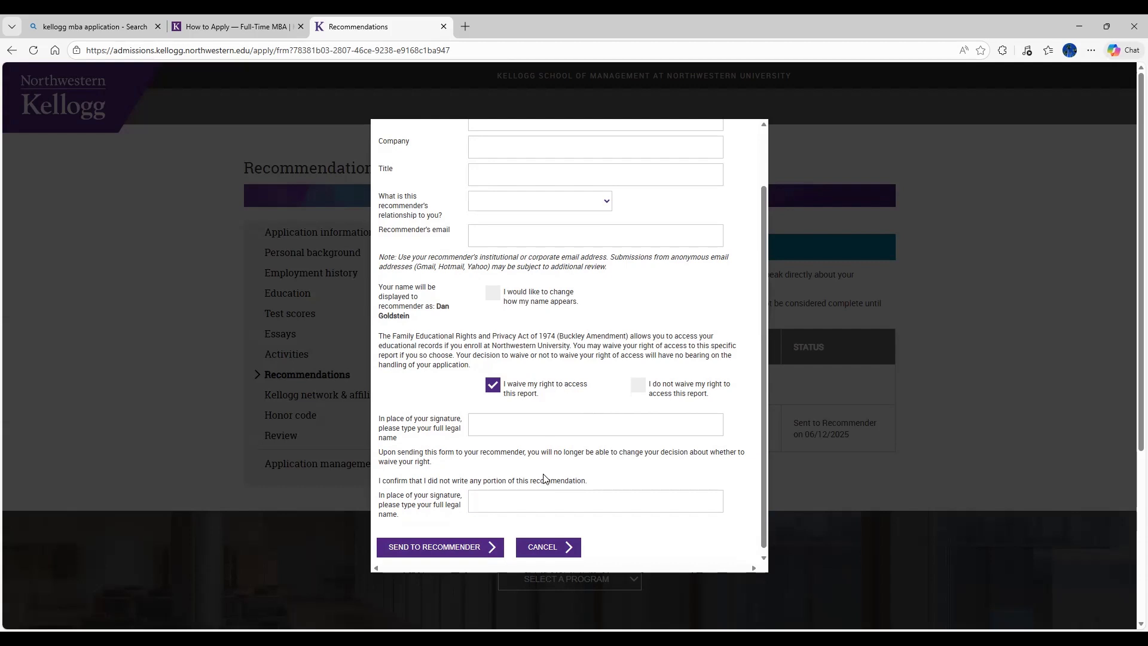
{"action": "left_click", "coordinate": [549, 549]}
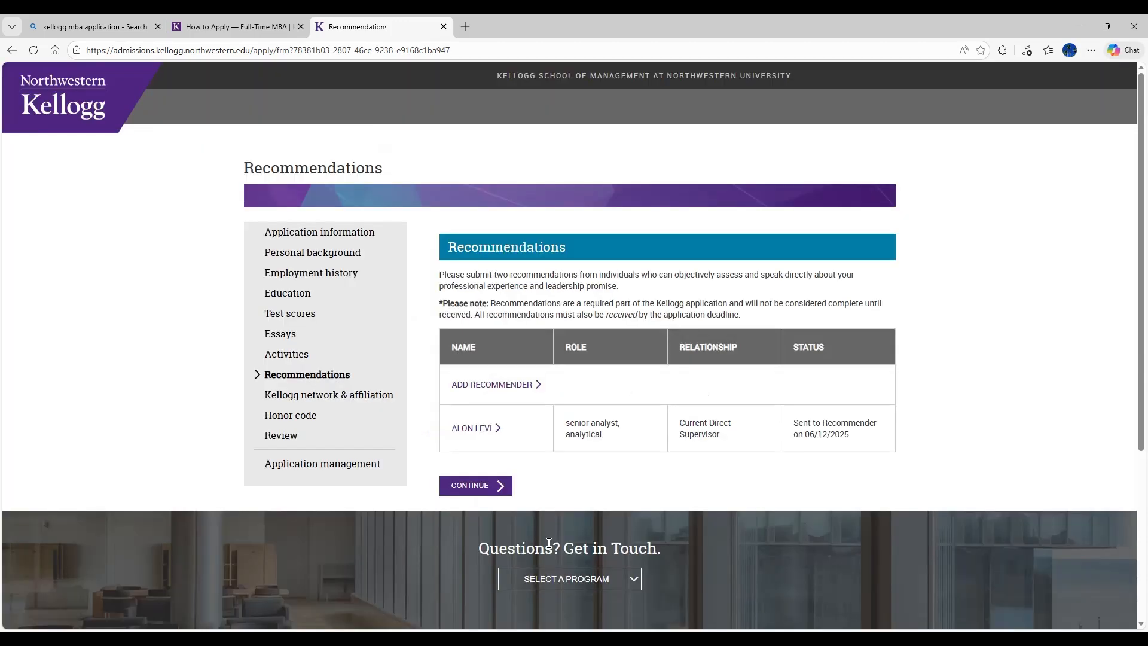
Step: Go to the Kellogg network & affiliation section and answer Yes to having a family member who graduated from Kellogg or Northwestern
{"action": "left_click", "coordinate": [339, 398]}
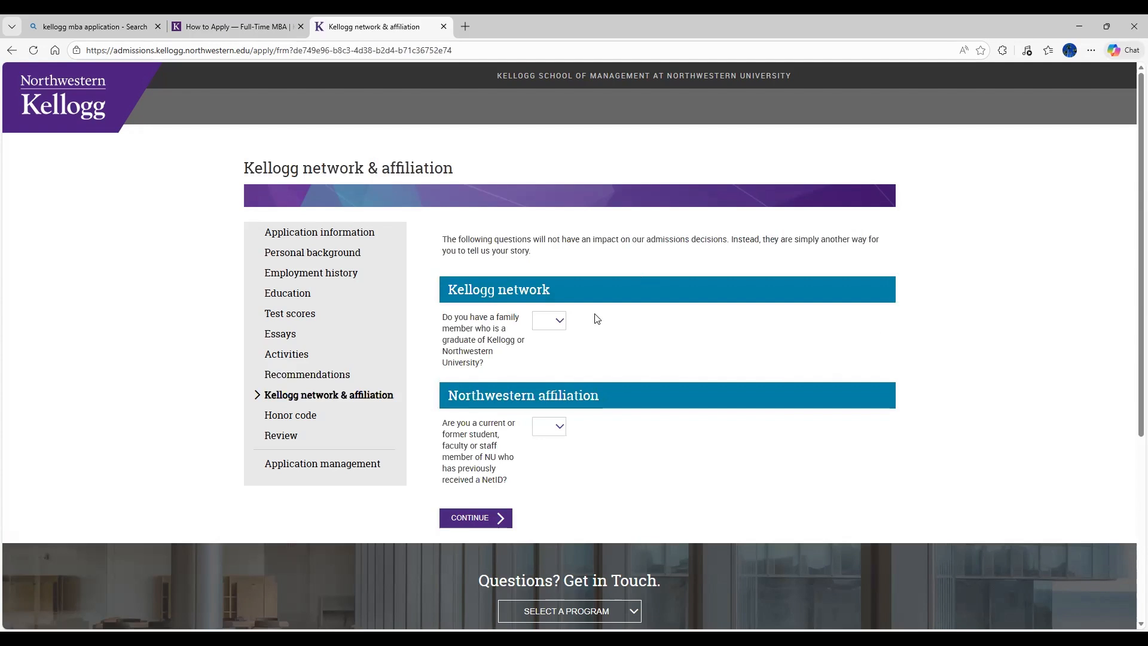
{"action": "left_click", "coordinate": [563, 322]}
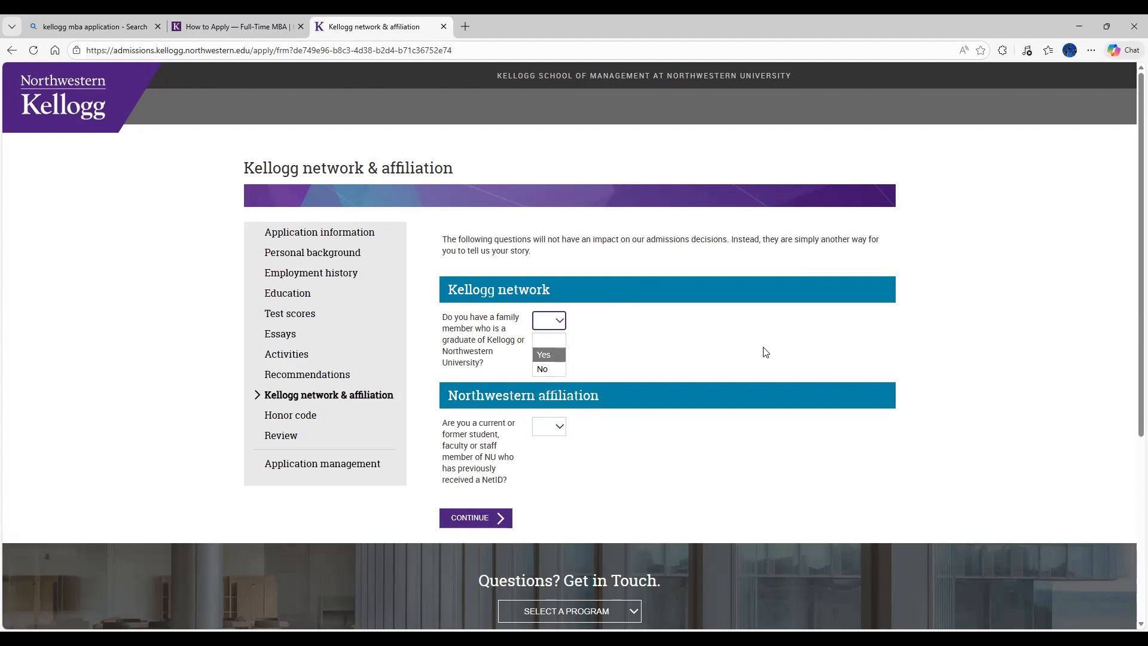
{"action": "key", "text": "Return"}
{"action": "scroll", "coordinate": [1132, 331], "scroll_direction": "down", "scroll_amount": 3}
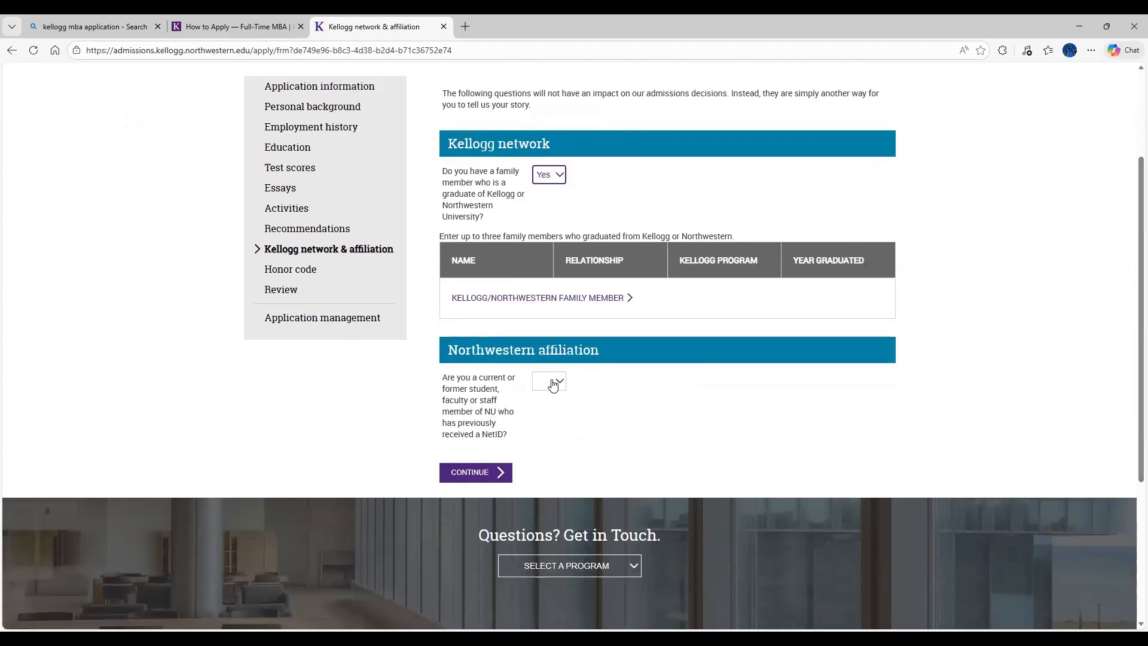
Step: Answer the Northwestern affiliation question about having previously received a NetID, and continue to the Honor code section
{"action": "left_click", "coordinate": [553, 385]}
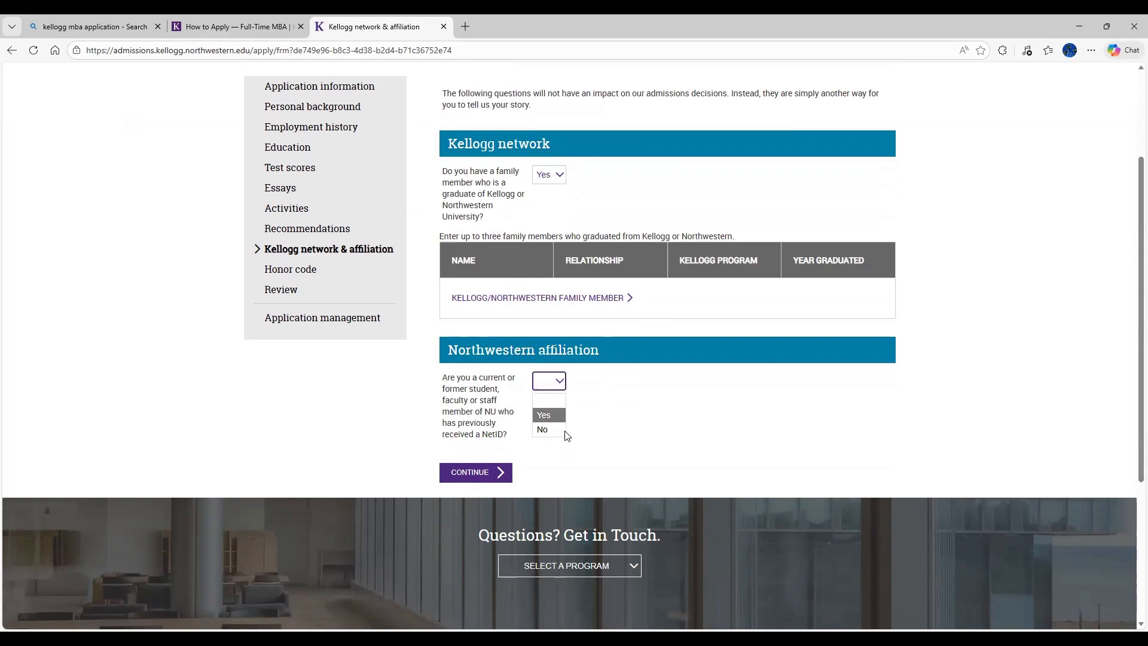
{"action": "key", "text": "Return"}
{"action": "left_click", "coordinate": [458, 474]}
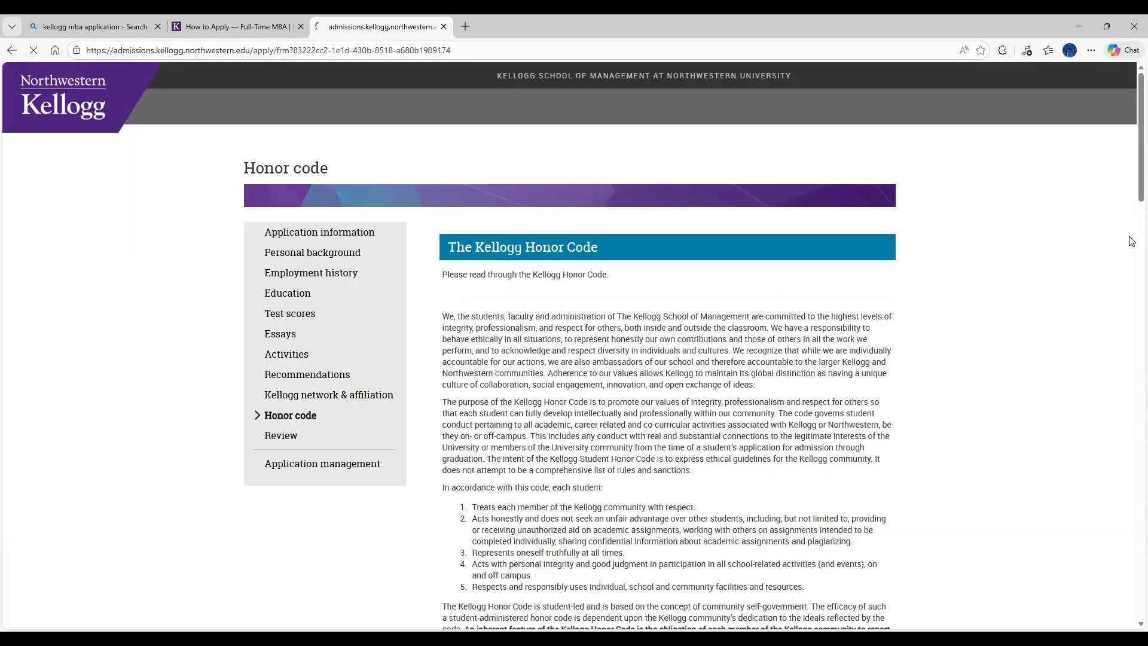
Step: Select U.S. military veterans, Teach for America and Active duty U.S. military as the application fee waiver groups
{"action": "left_click_drag", "start_coordinate": [1132, 187], "coordinate": [1132, 447]}
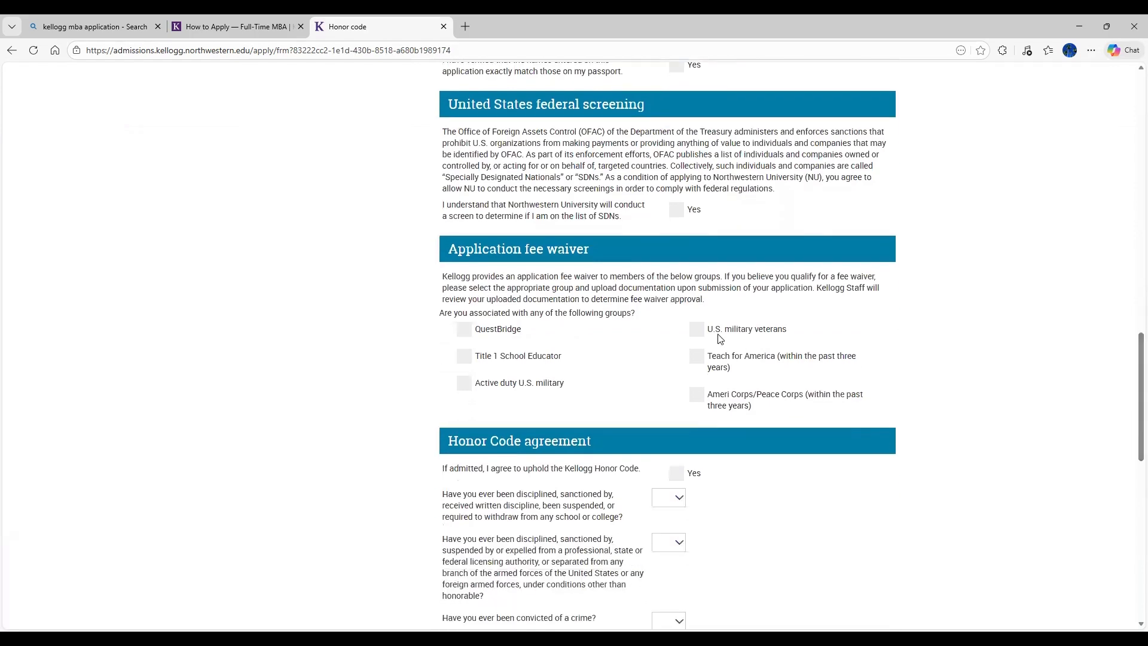
{"action": "left_click", "coordinate": [699, 332]}
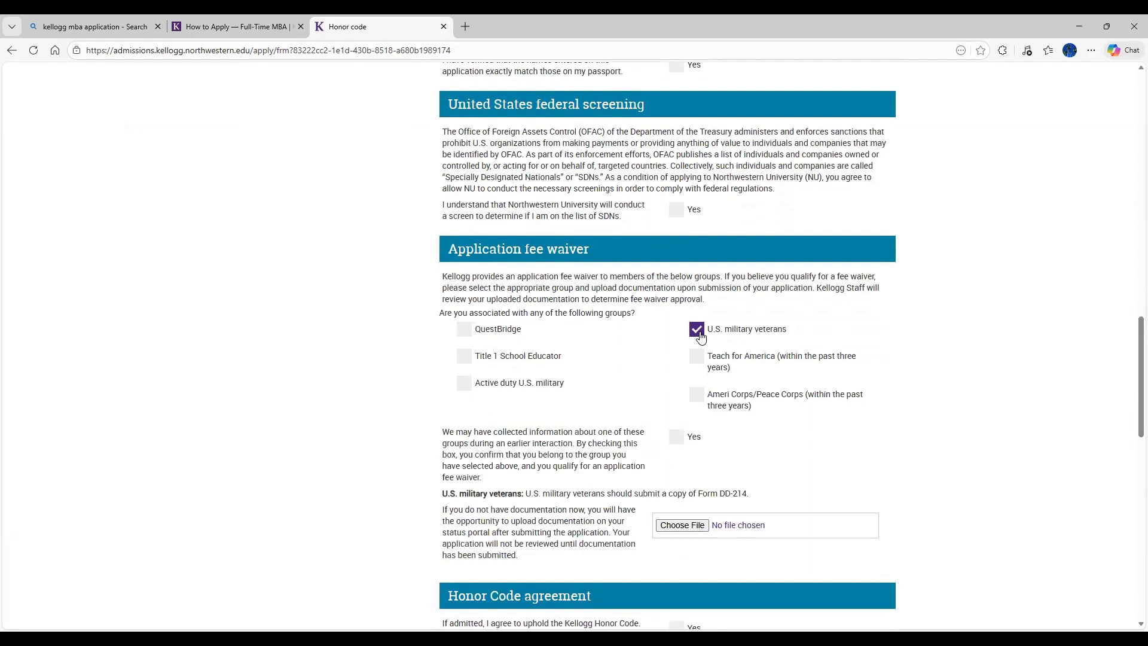
{"action": "left_click", "coordinate": [698, 357]}
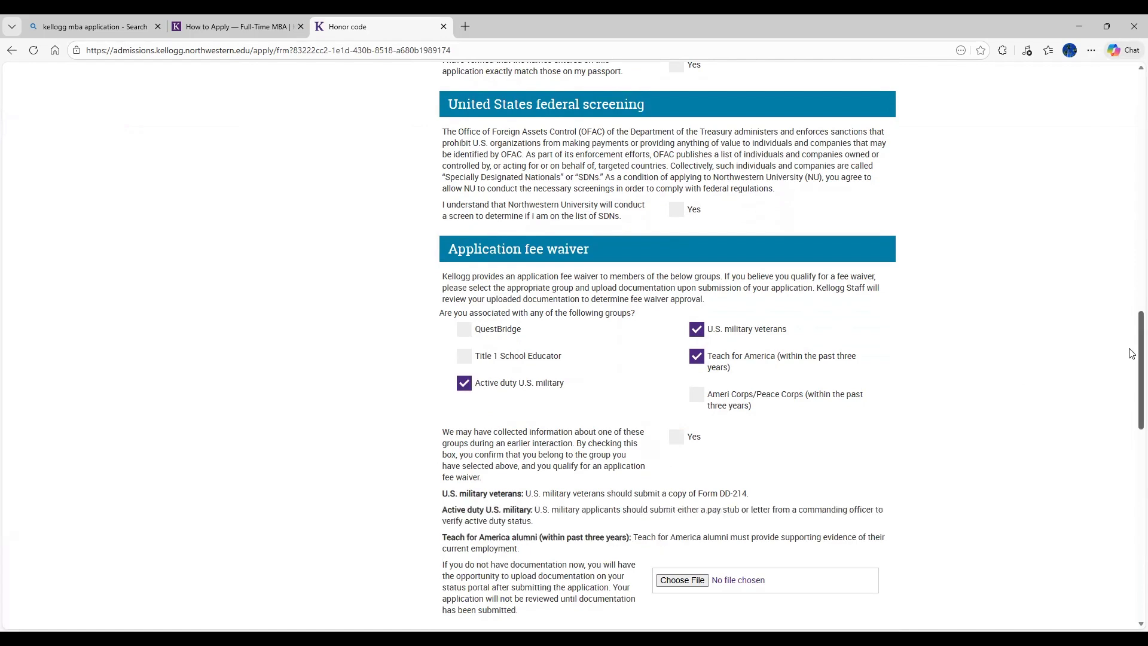
Step: Review the fee waiver documentation requirements, and open the file selection for the supporting document, then cancel it
{"action": "scroll", "coordinate": [1132, 383], "scroll_direction": "down", "scroll_amount": 1}
{"action": "scroll", "coordinate": [1132, 383], "scroll_direction": "down", "scroll_amount": 1}
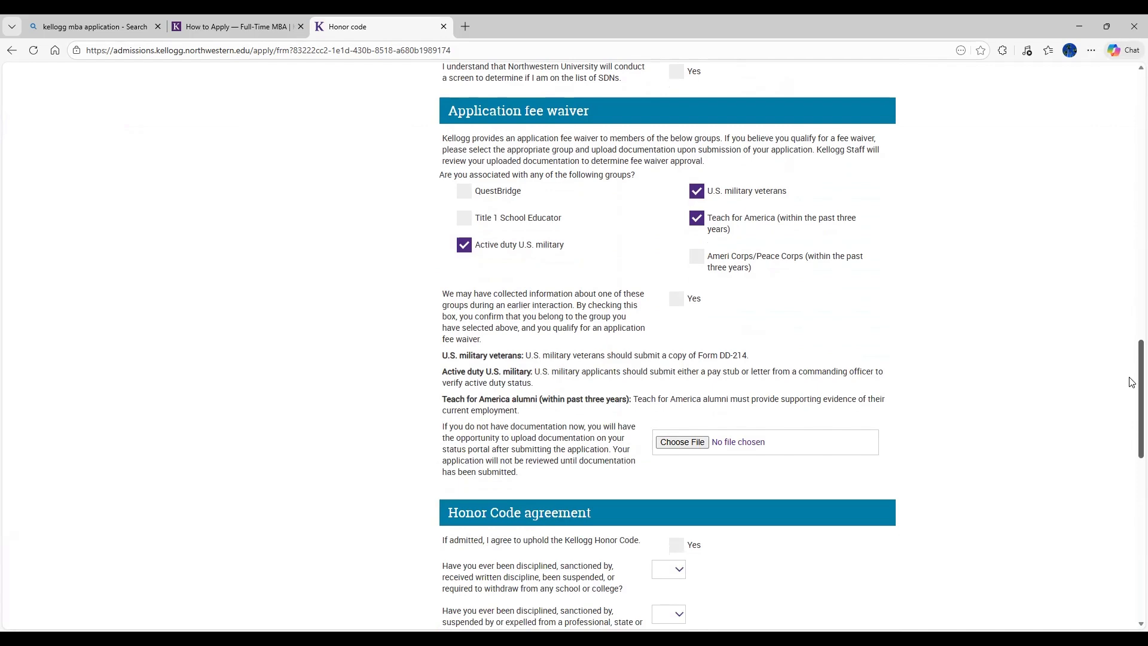
{"action": "scroll", "coordinate": [1132, 383], "scroll_direction": "down", "scroll_amount": 1}
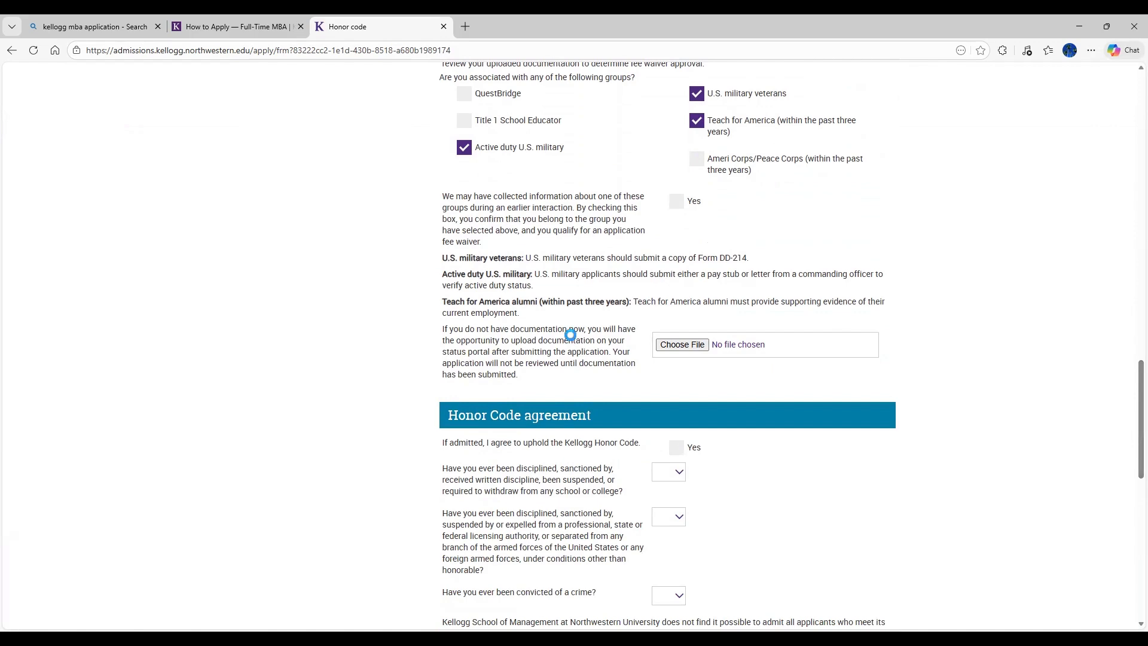
{"action": "left_click", "coordinate": [569, 335]}
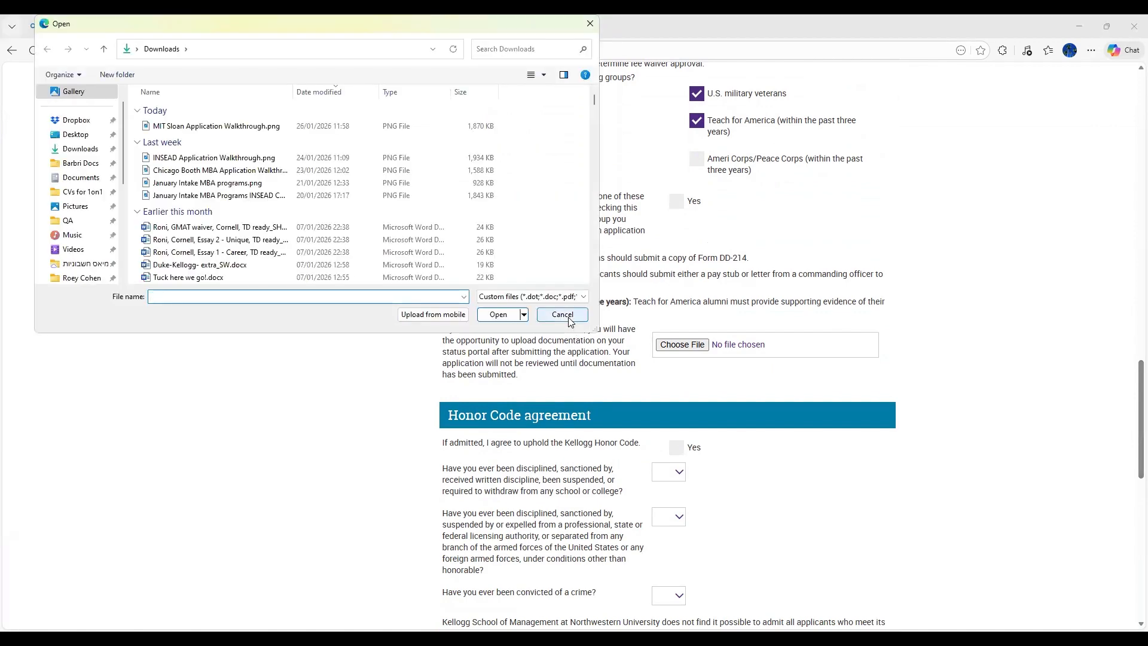
{"action": "key", "text": "Escape"}
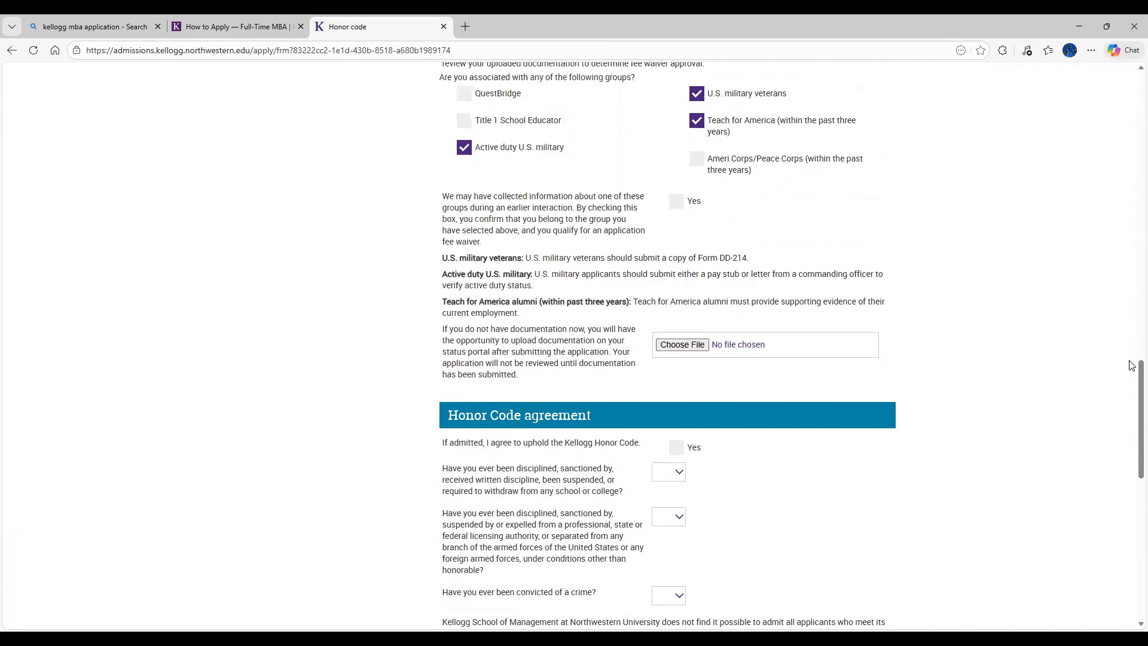
Step: Review the Honor Code agreement questions, certification text and signature field, and continue to the Review section
{"action": "left_click_drag", "start_coordinate": [1132, 376], "coordinate": [1133, 435]}
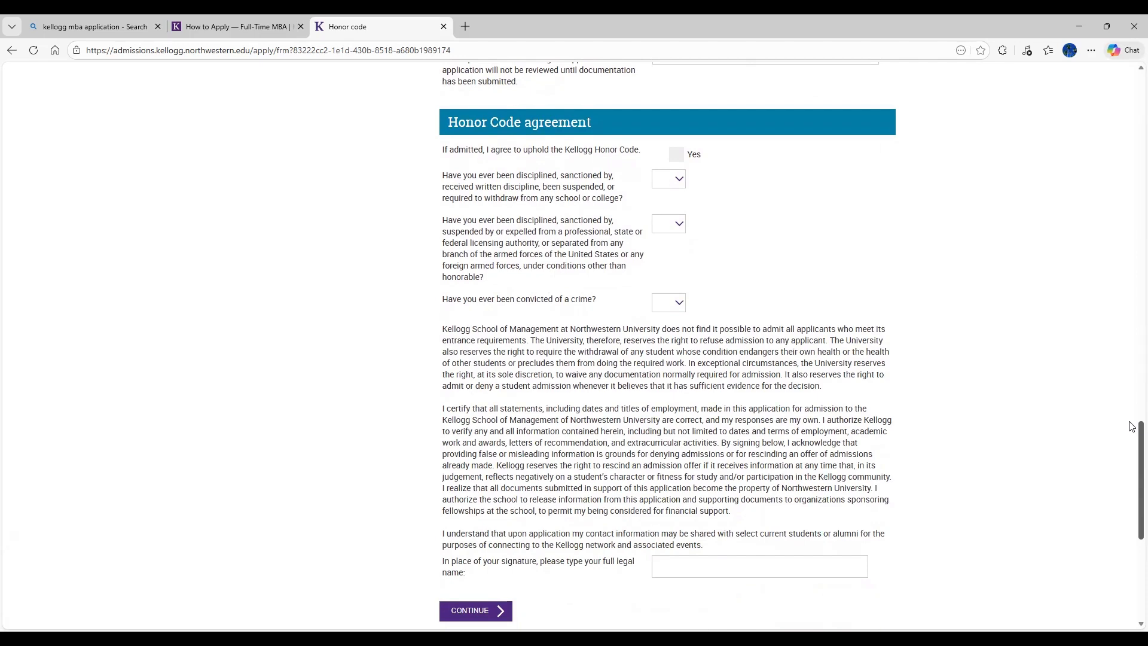
{"action": "scroll", "coordinate": [1132, 426], "scroll_direction": "up", "scroll_amount": 1}
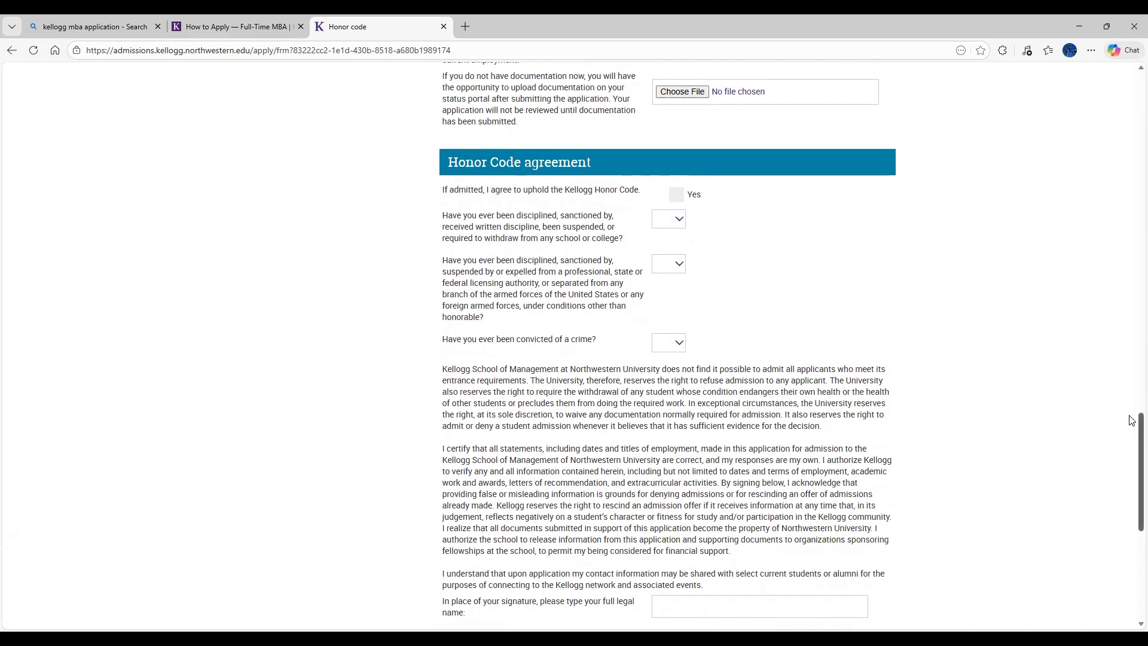
{"action": "scroll", "coordinate": [1132, 467], "scroll_direction": "down", "scroll_amount": 5}
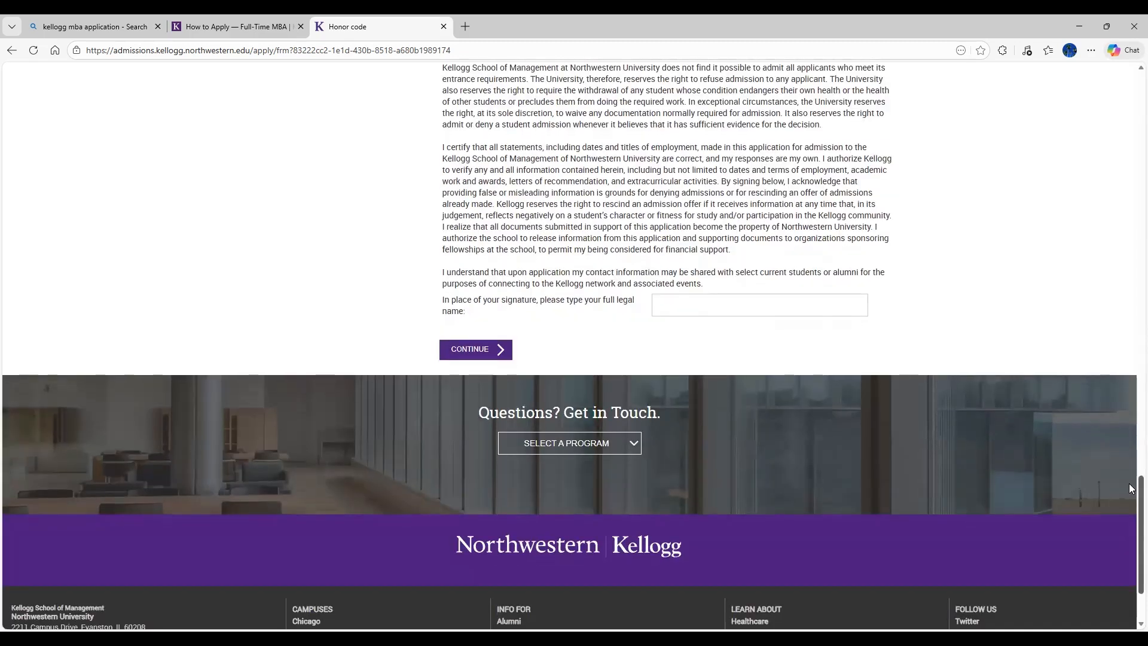
{"action": "left_click", "coordinate": [462, 353]}
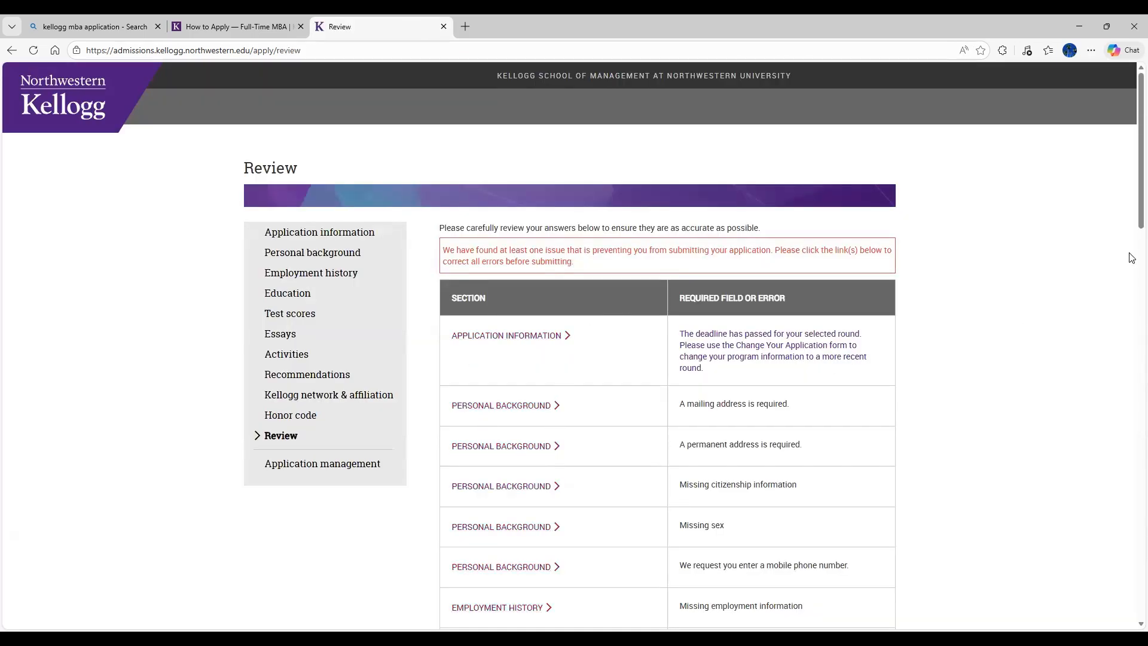
Step: Save the application for later after examining the listed errors and warnings, and switch to the presentation's Questions slide
{"action": "left_click_drag", "start_coordinate": [1133, 221], "coordinate": [1132, 534]}
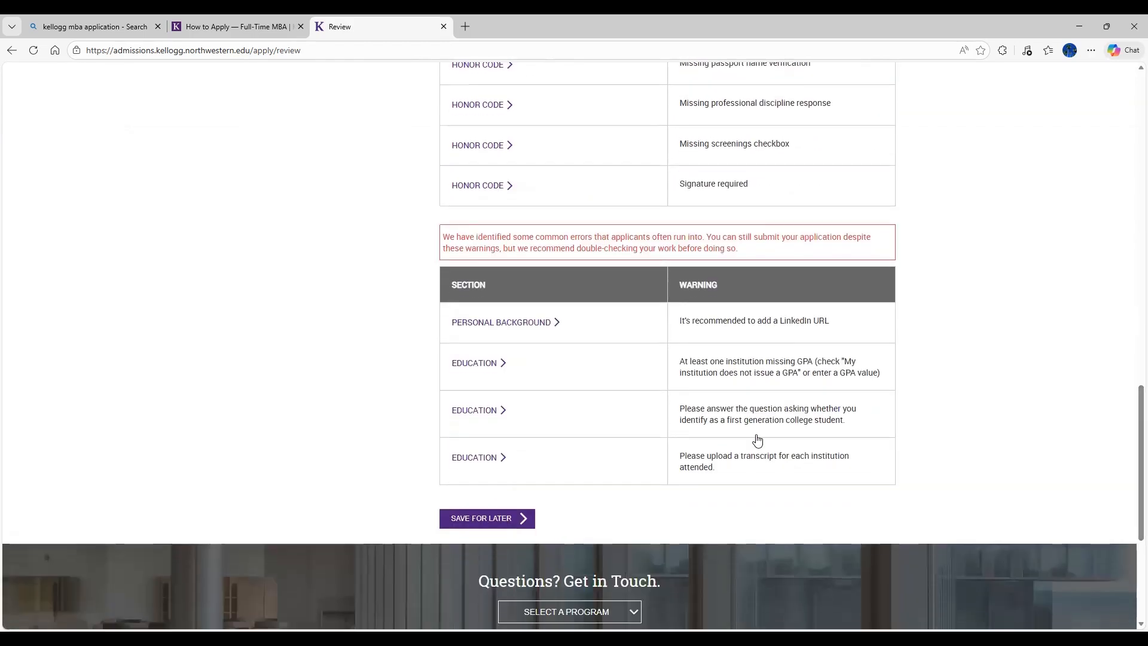
{"action": "left_click", "coordinate": [487, 519]}
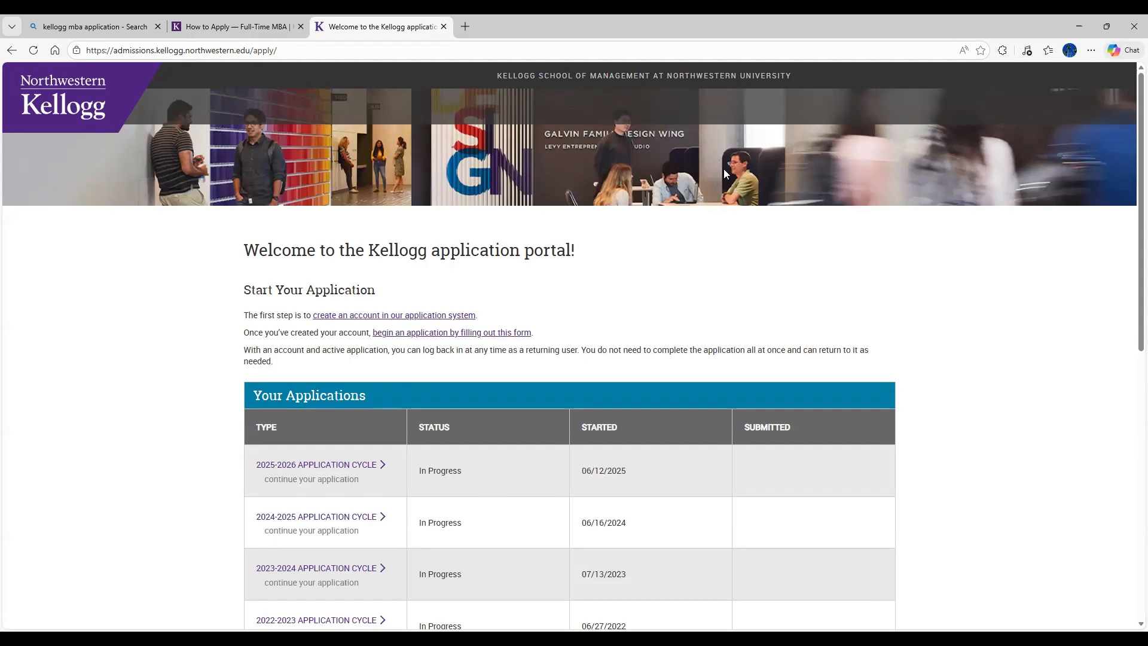
{"action": "key", "text": "alt+Tab"}
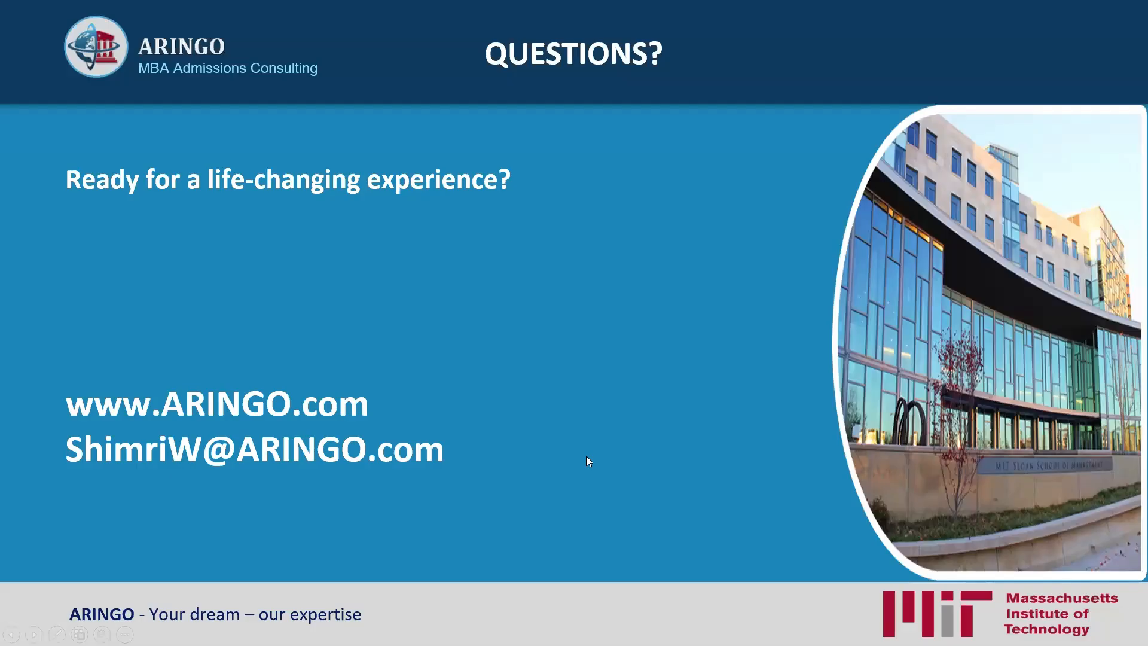